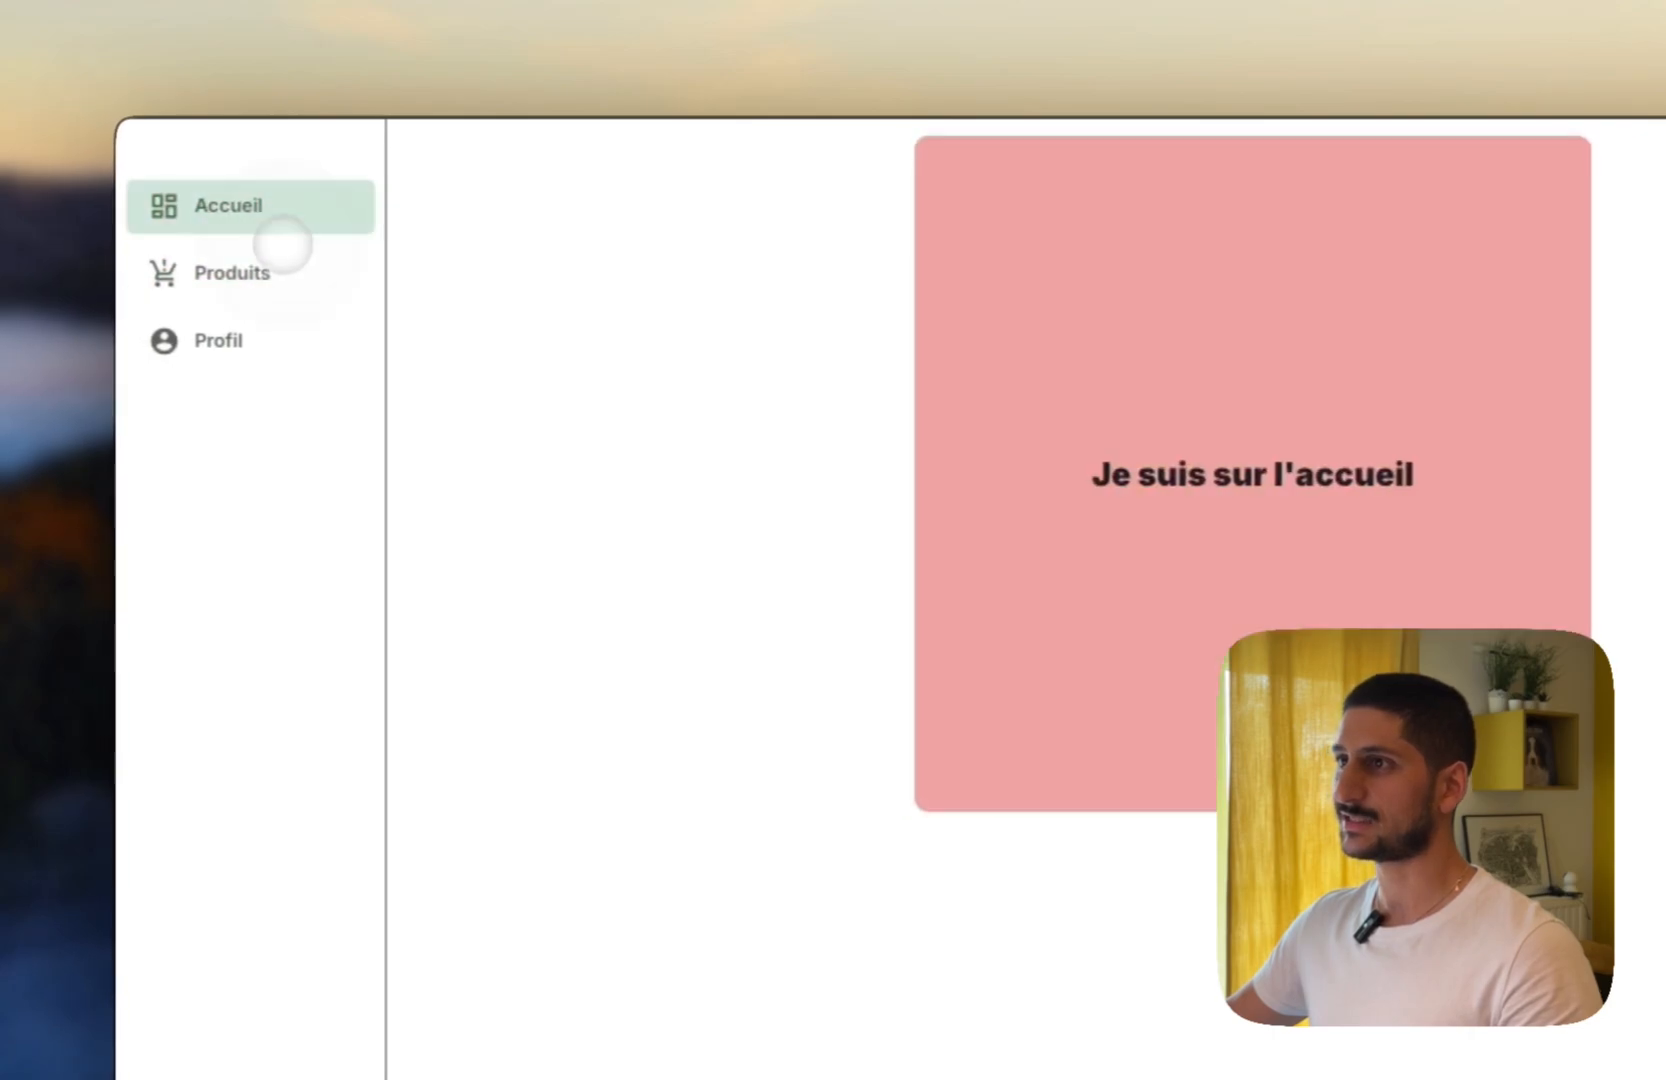
Test the menu navigation in the preview by switching between the Accueil, Produits and Profil views, and reload the page.
click(256, 332)
click(258, 274)
click(264, 222)
click(276, 273)
click(268, 335)
click(274, 273)
click(285, 210)
click(276, 273)
click(264, 336)
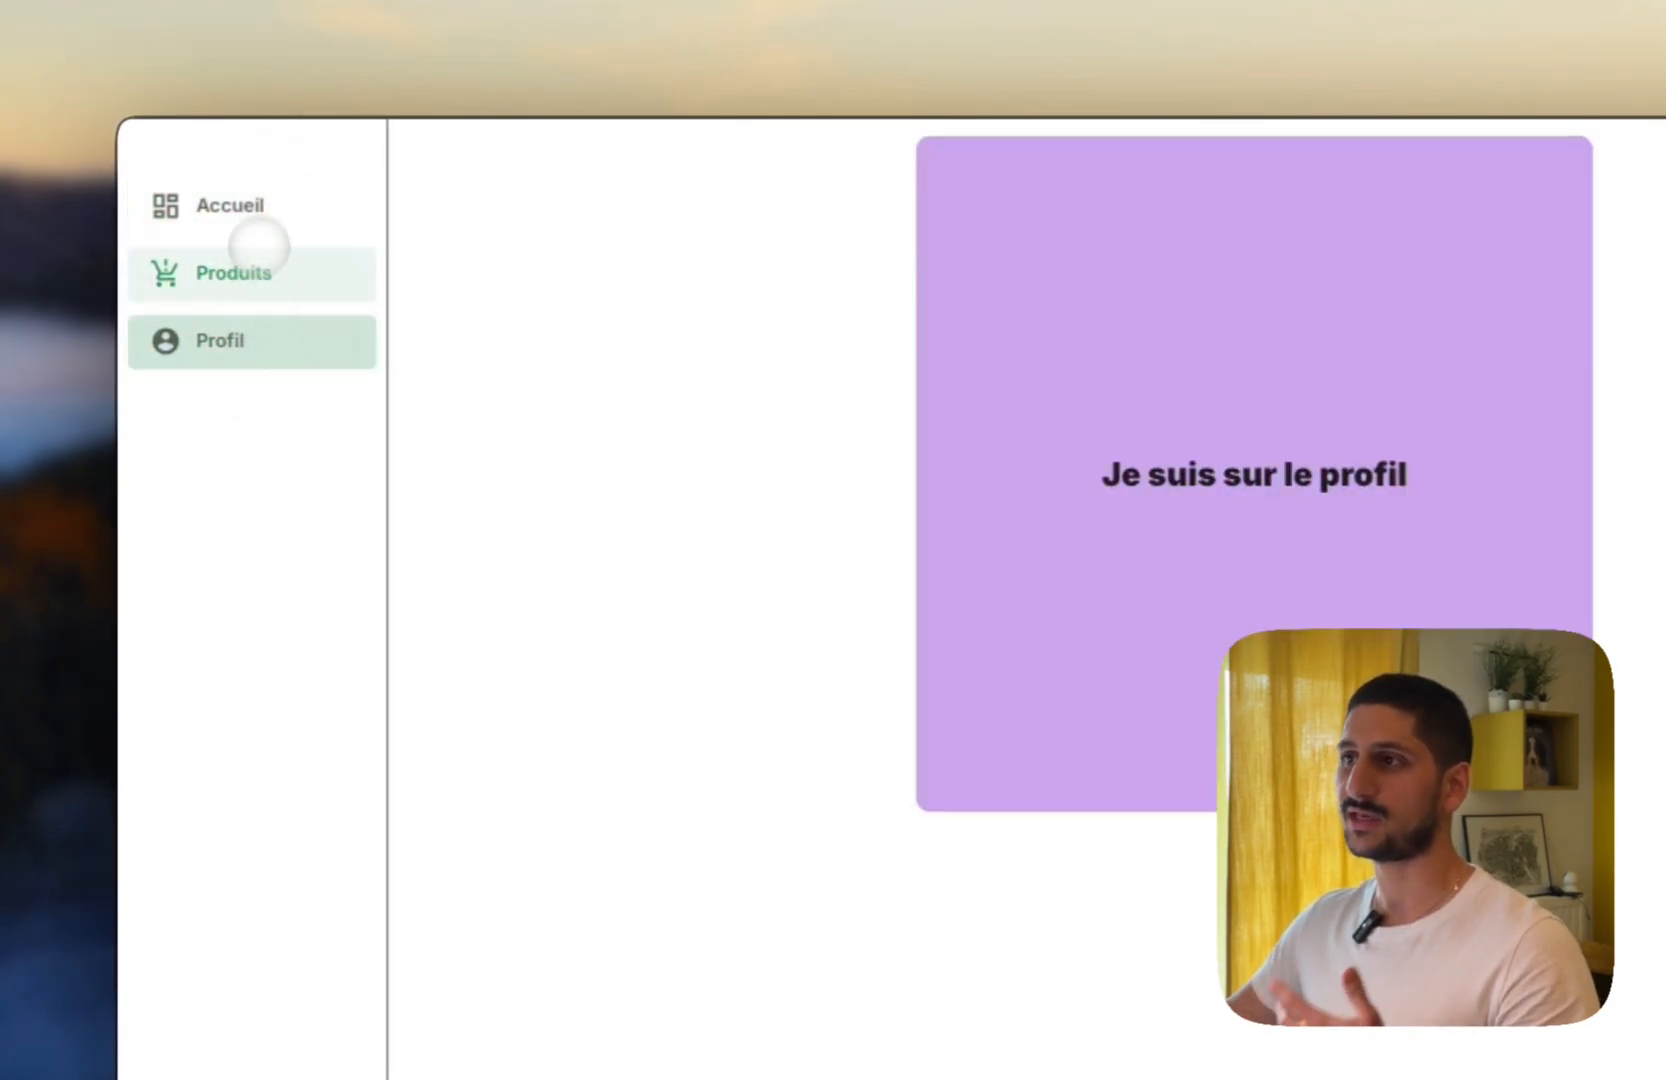
click(253, 205)
click(249, 272)
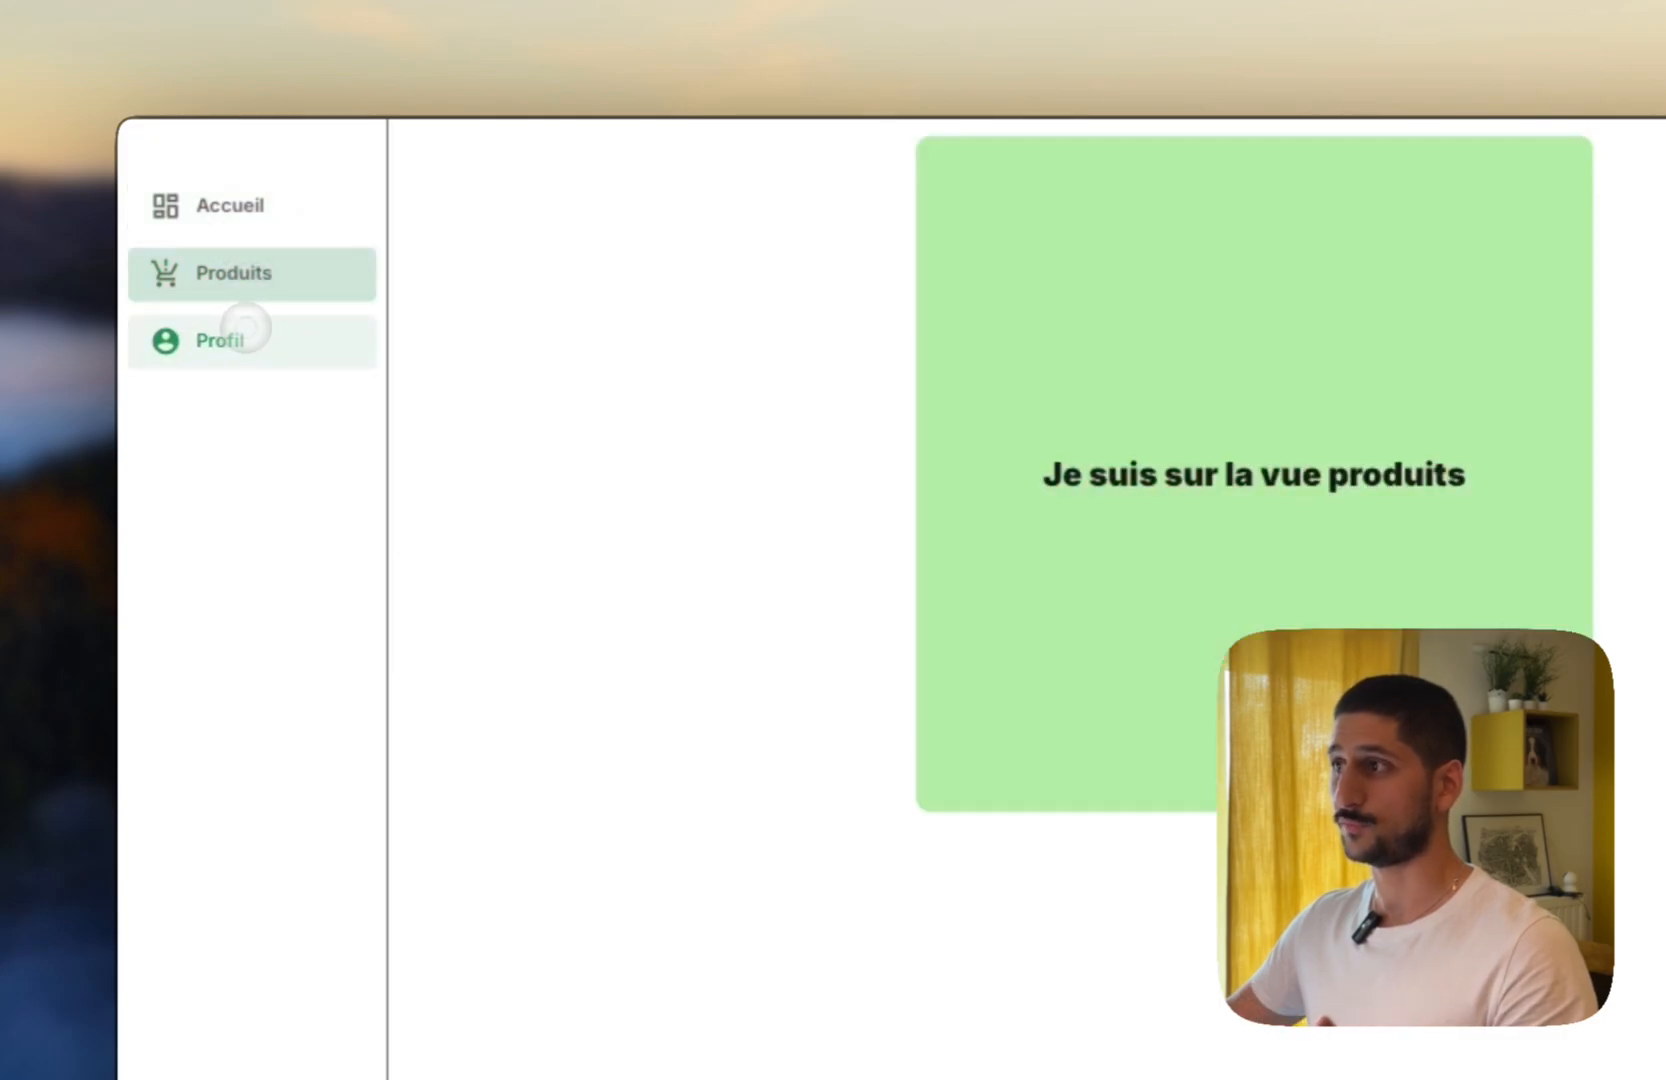
click(247, 330)
click(283, 280)
click(260, 278)
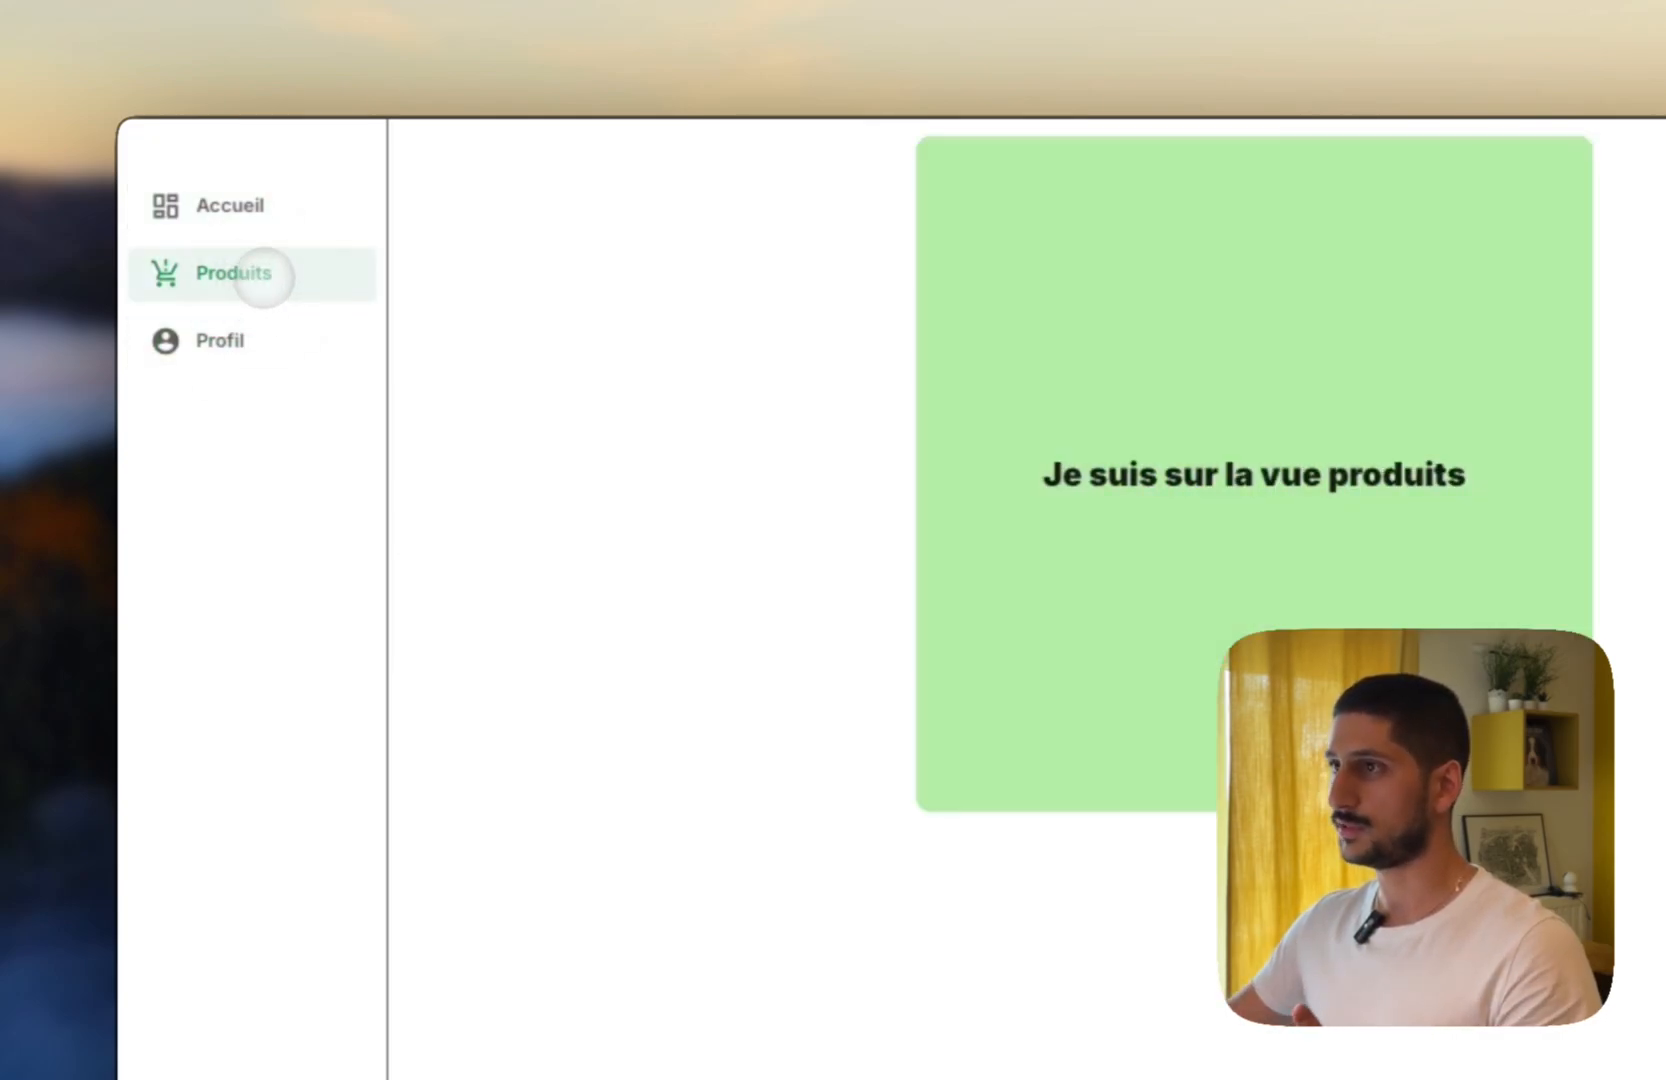
click(275, 218)
click(281, 272)
click(268, 322)
click(272, 273)
click(277, 223)
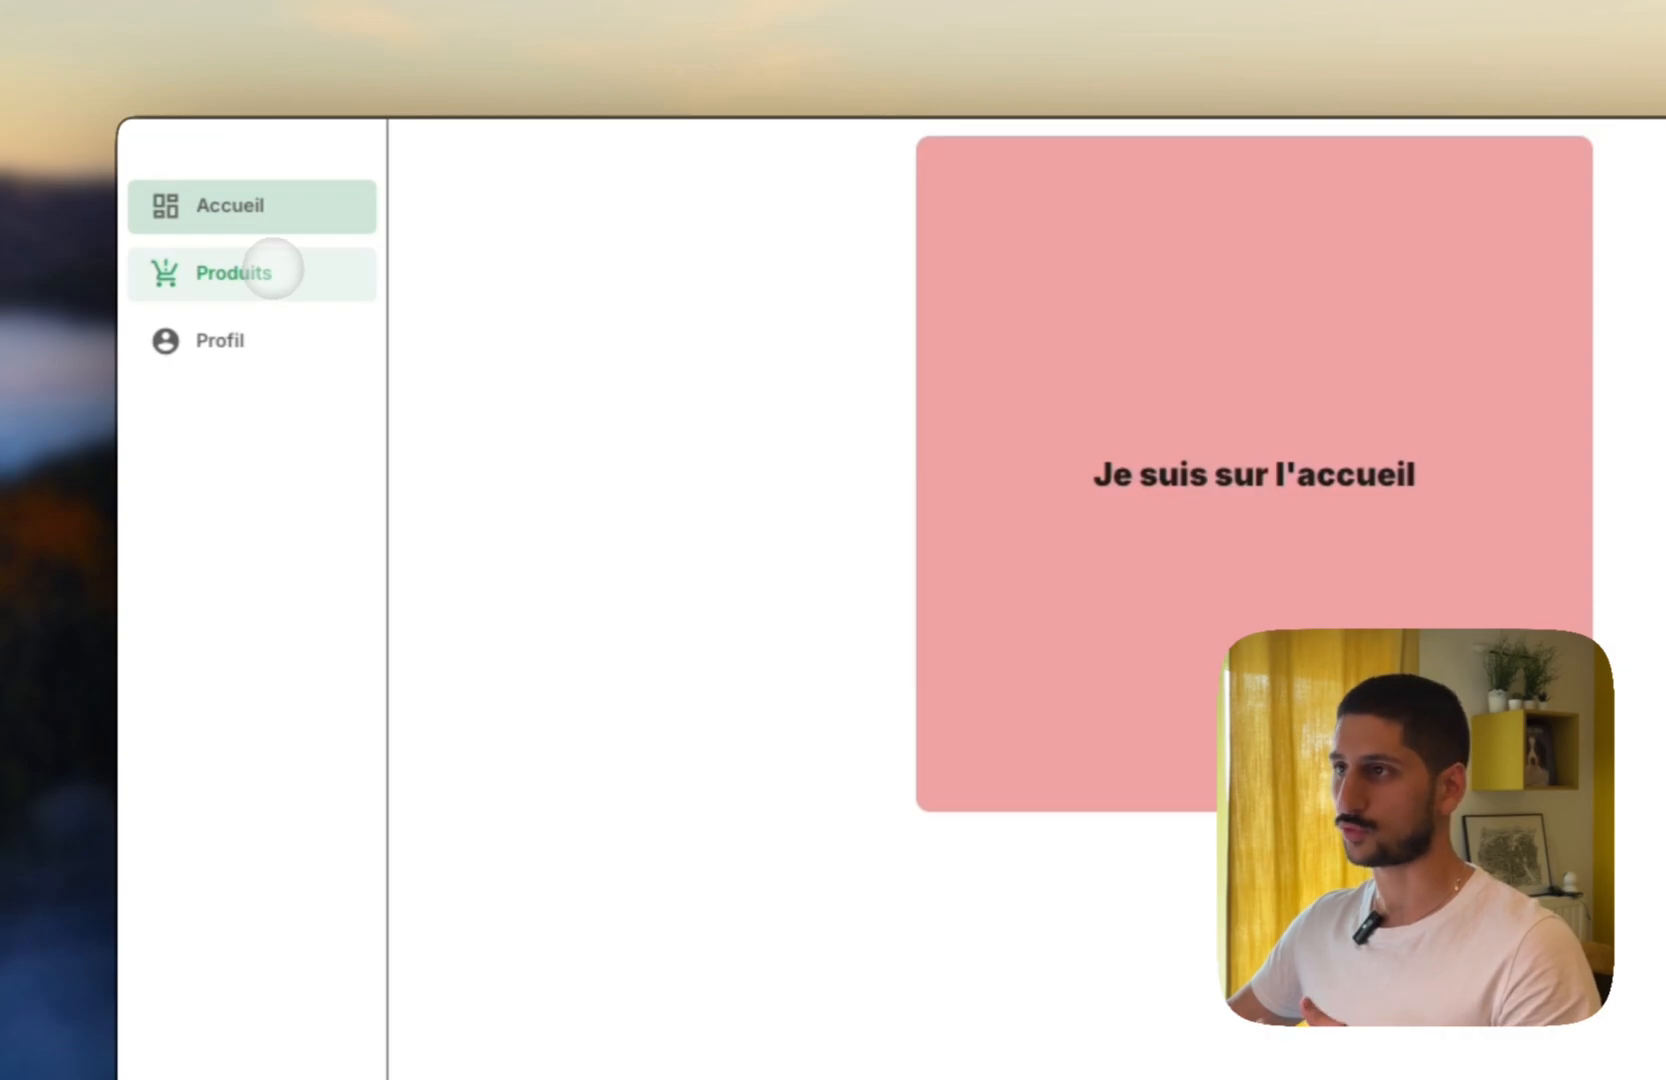
click(274, 263)
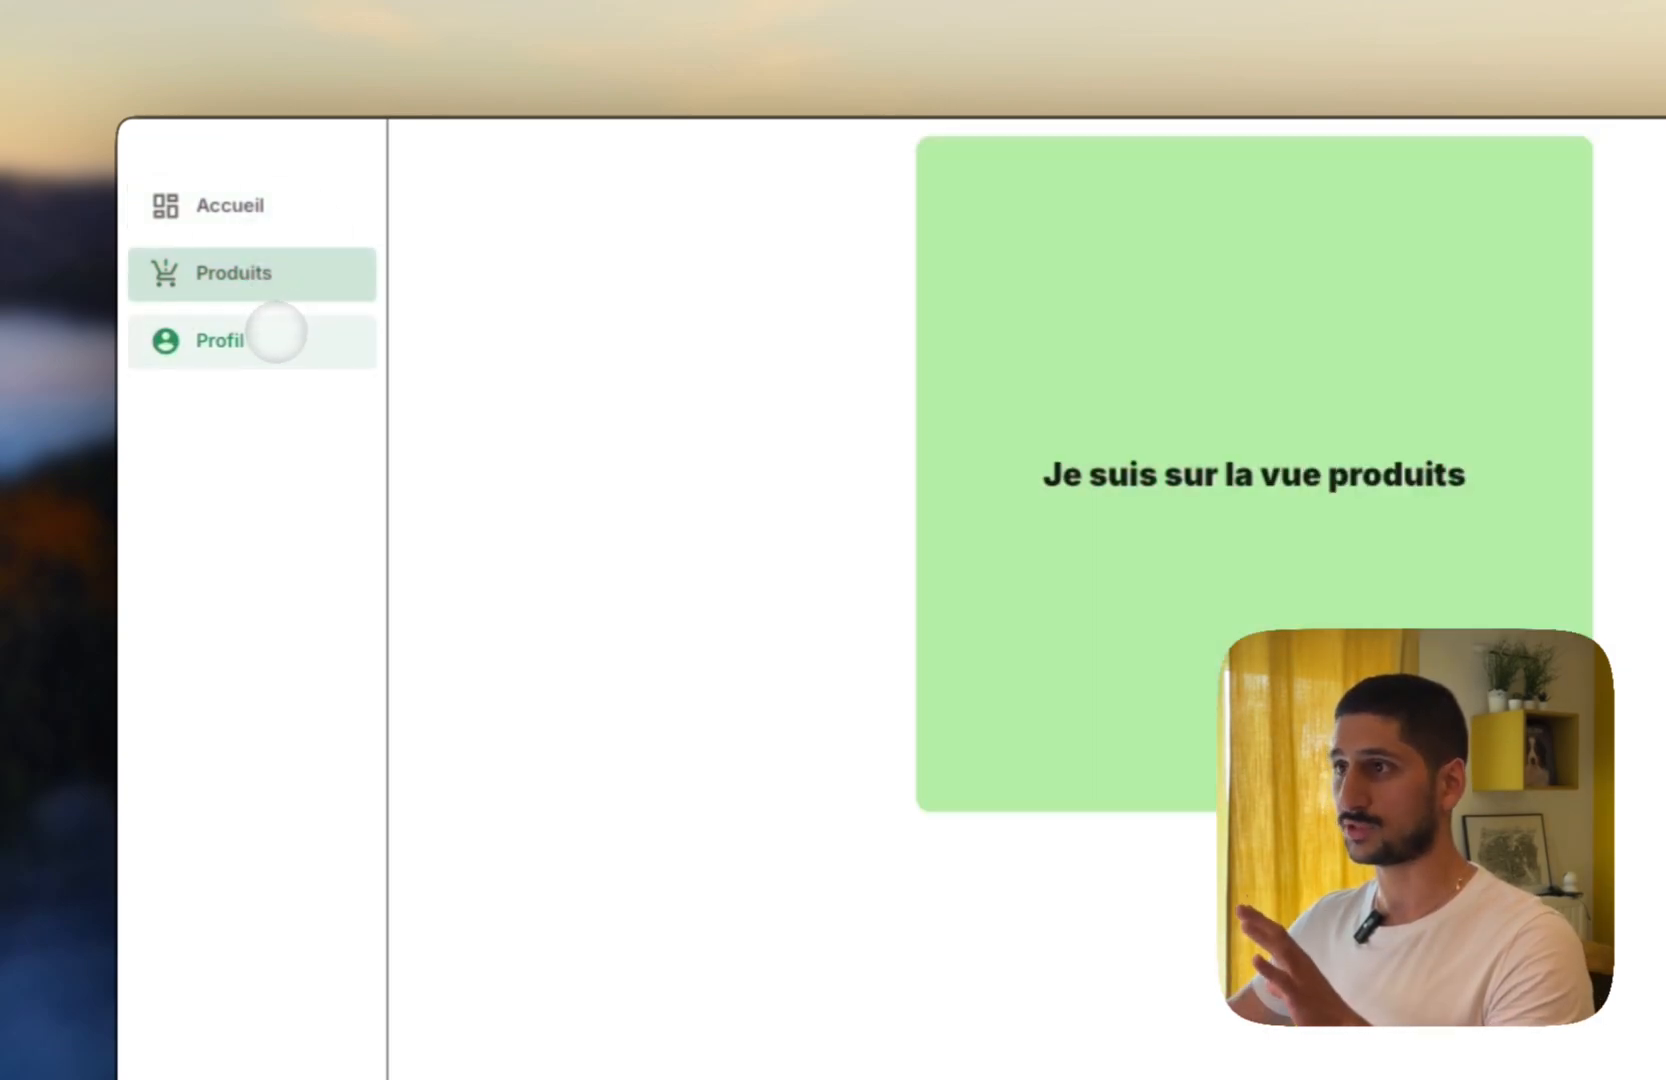
click(276, 332)
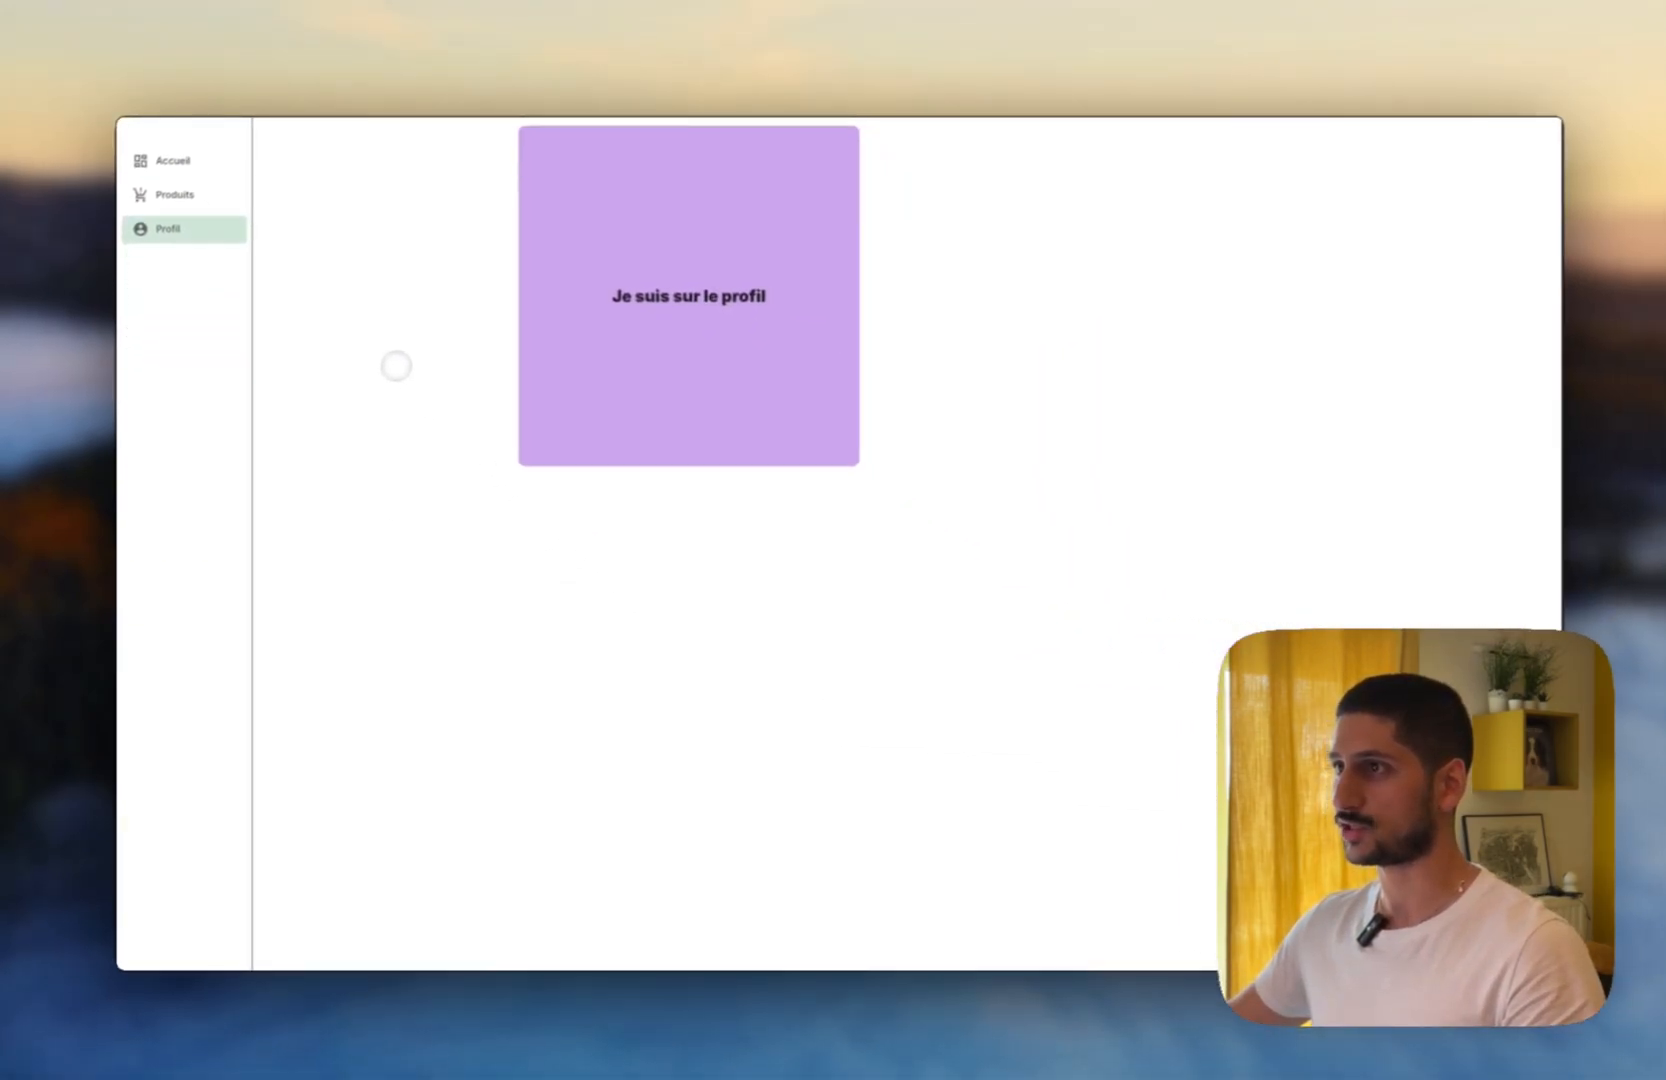
key(r)
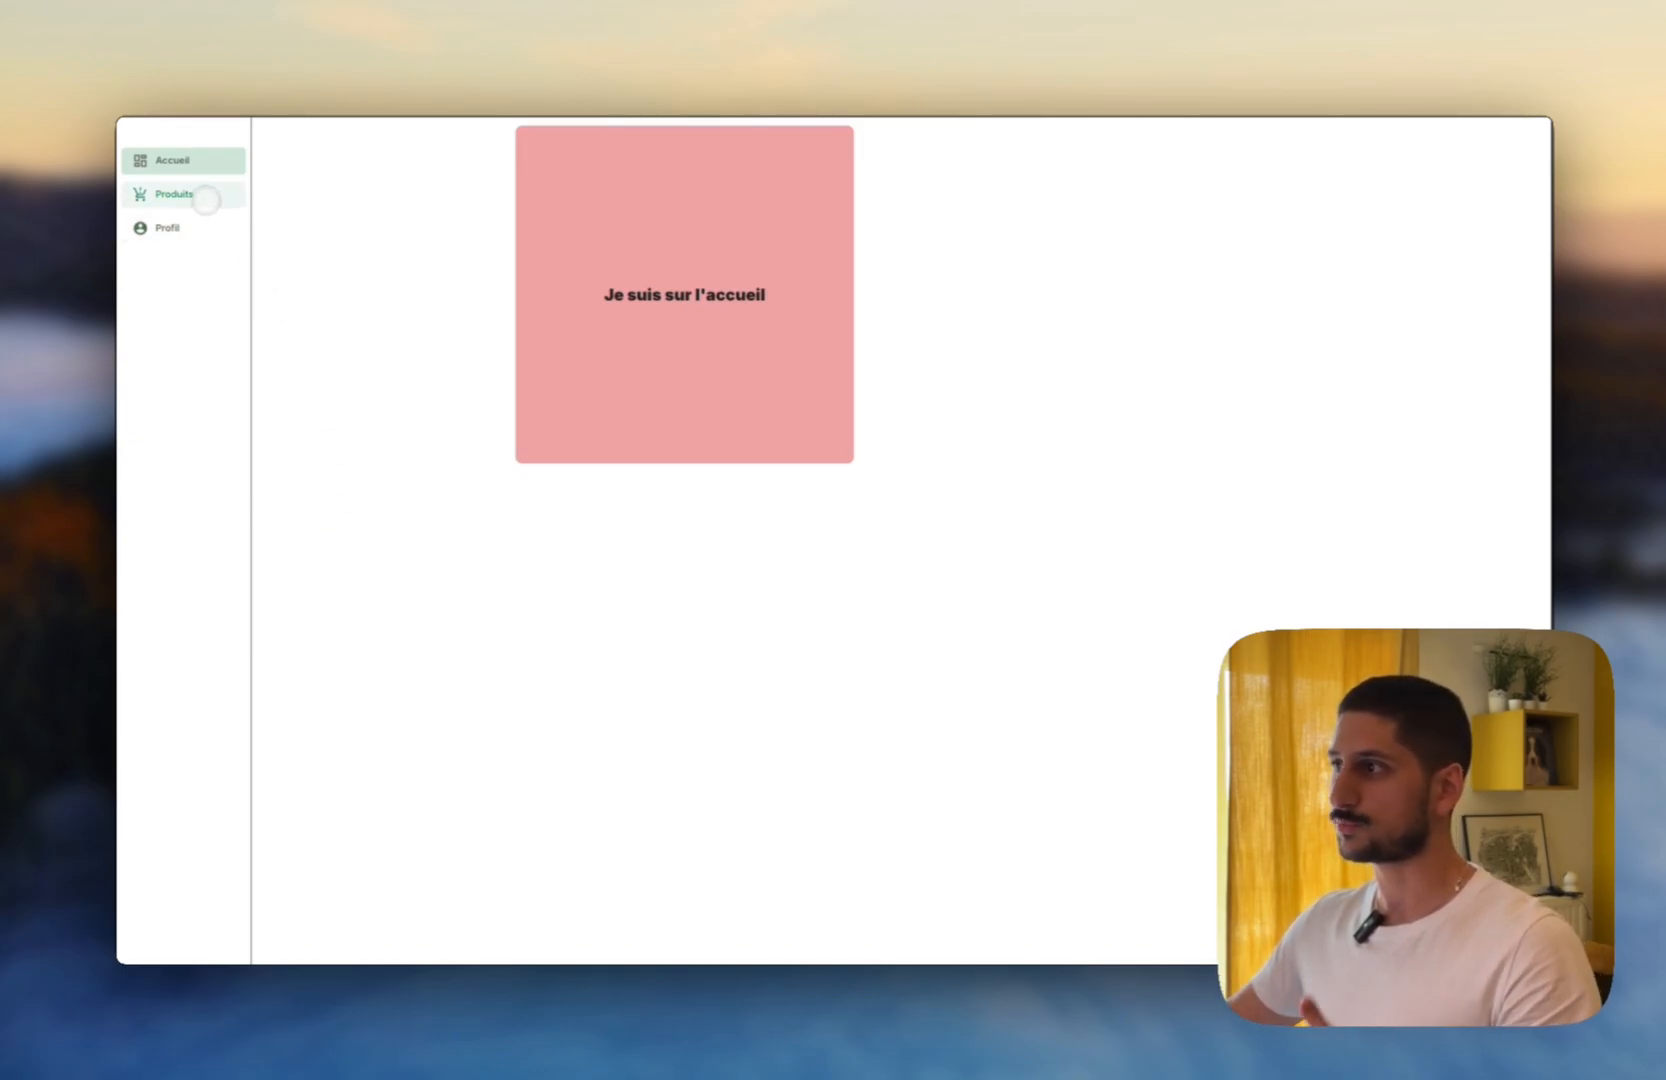
Switch to the Bubble editor and examine the G: Container group and the RG: menu repeating group inside it.
key(ctrl+Tab)
mouse_move(903, 973)
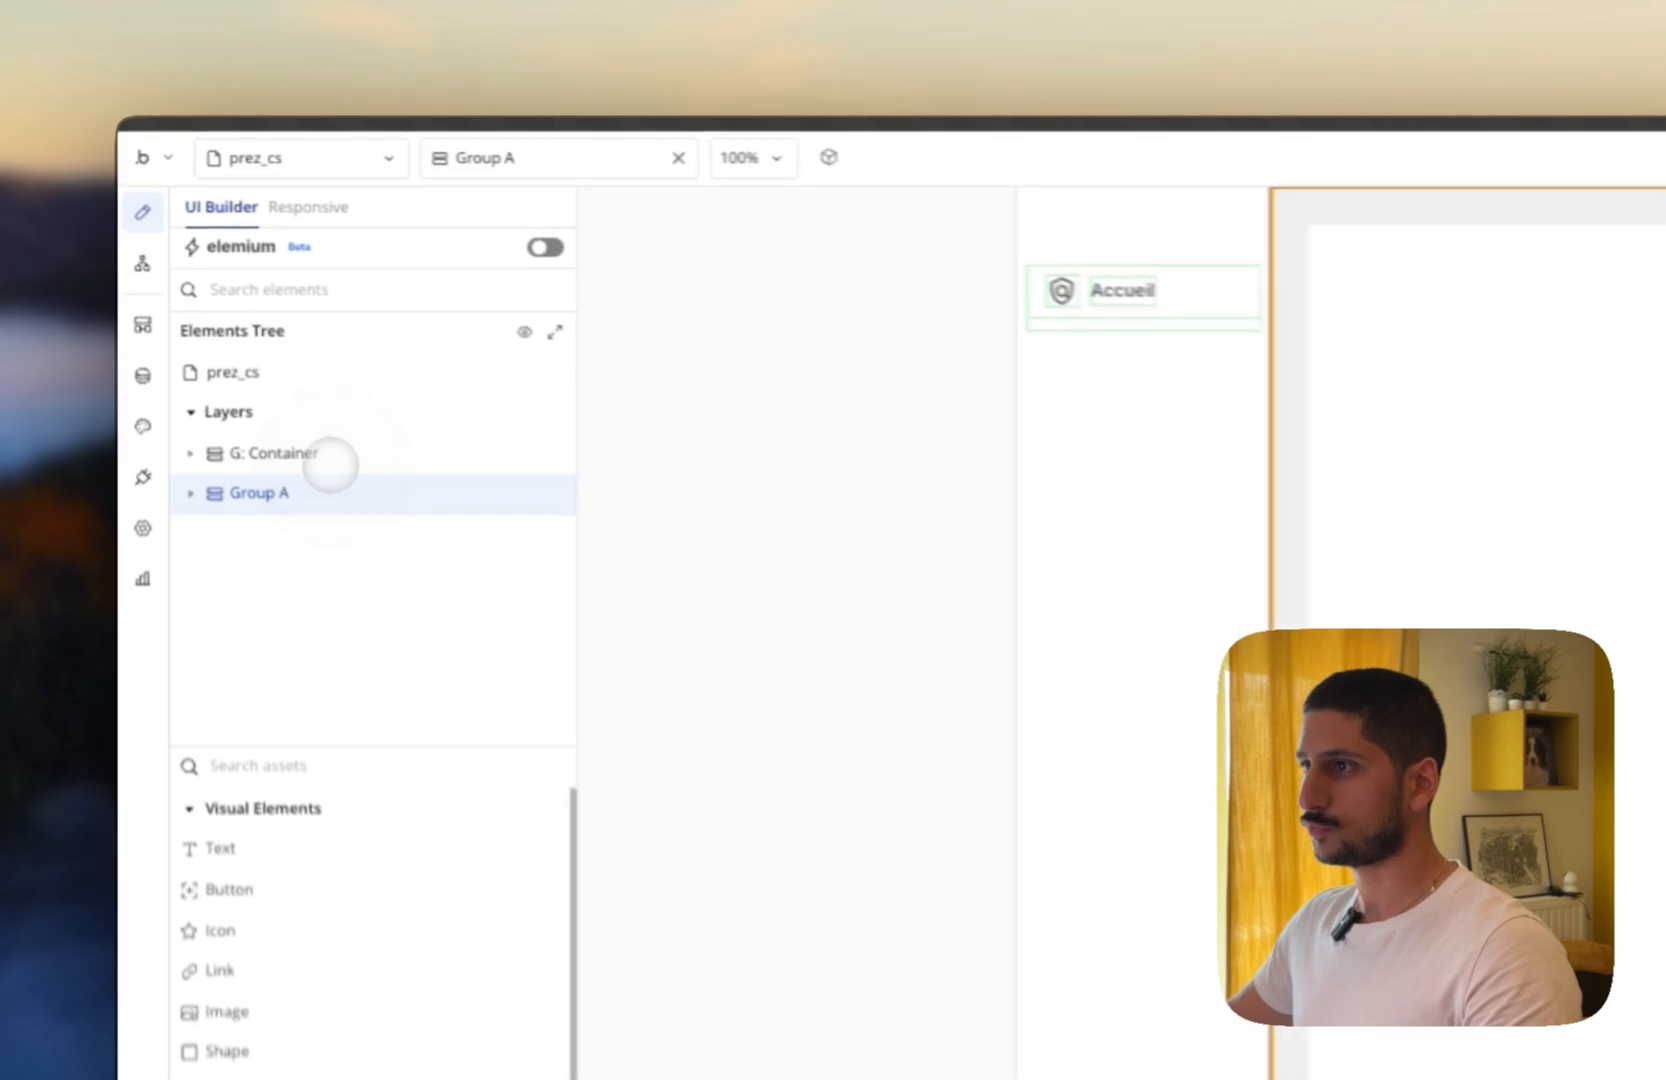
click(387, 475)
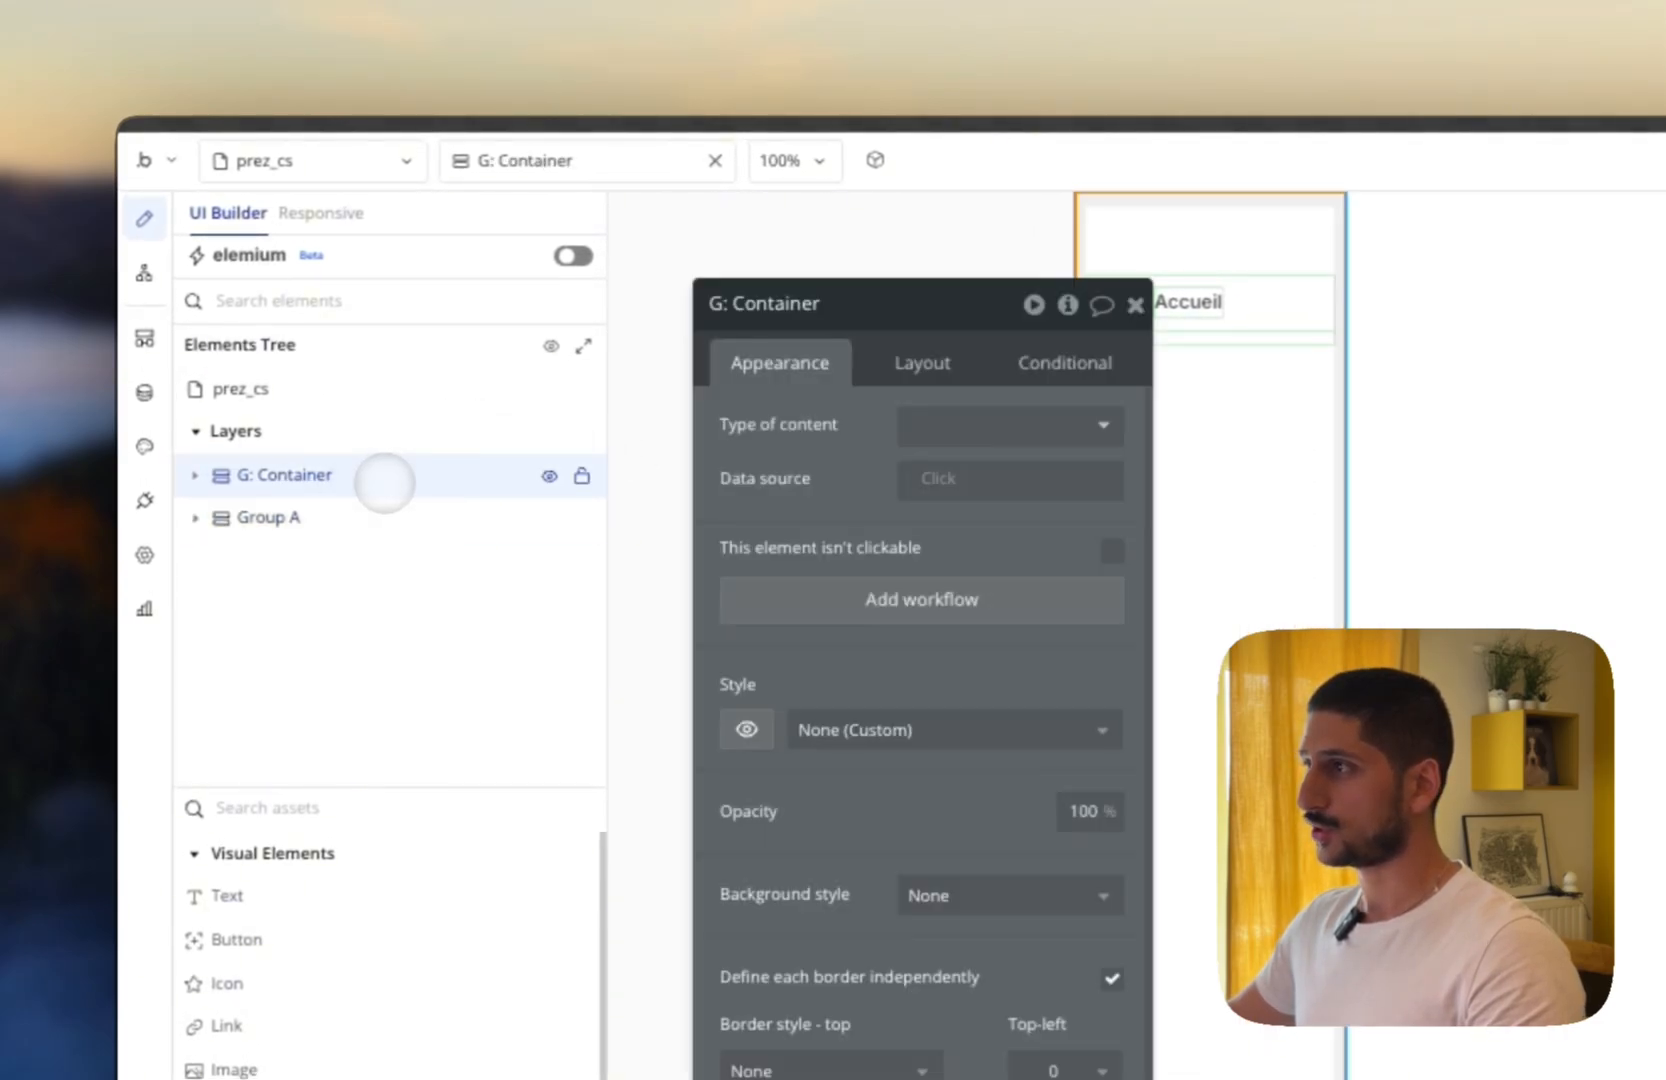
click(195, 475)
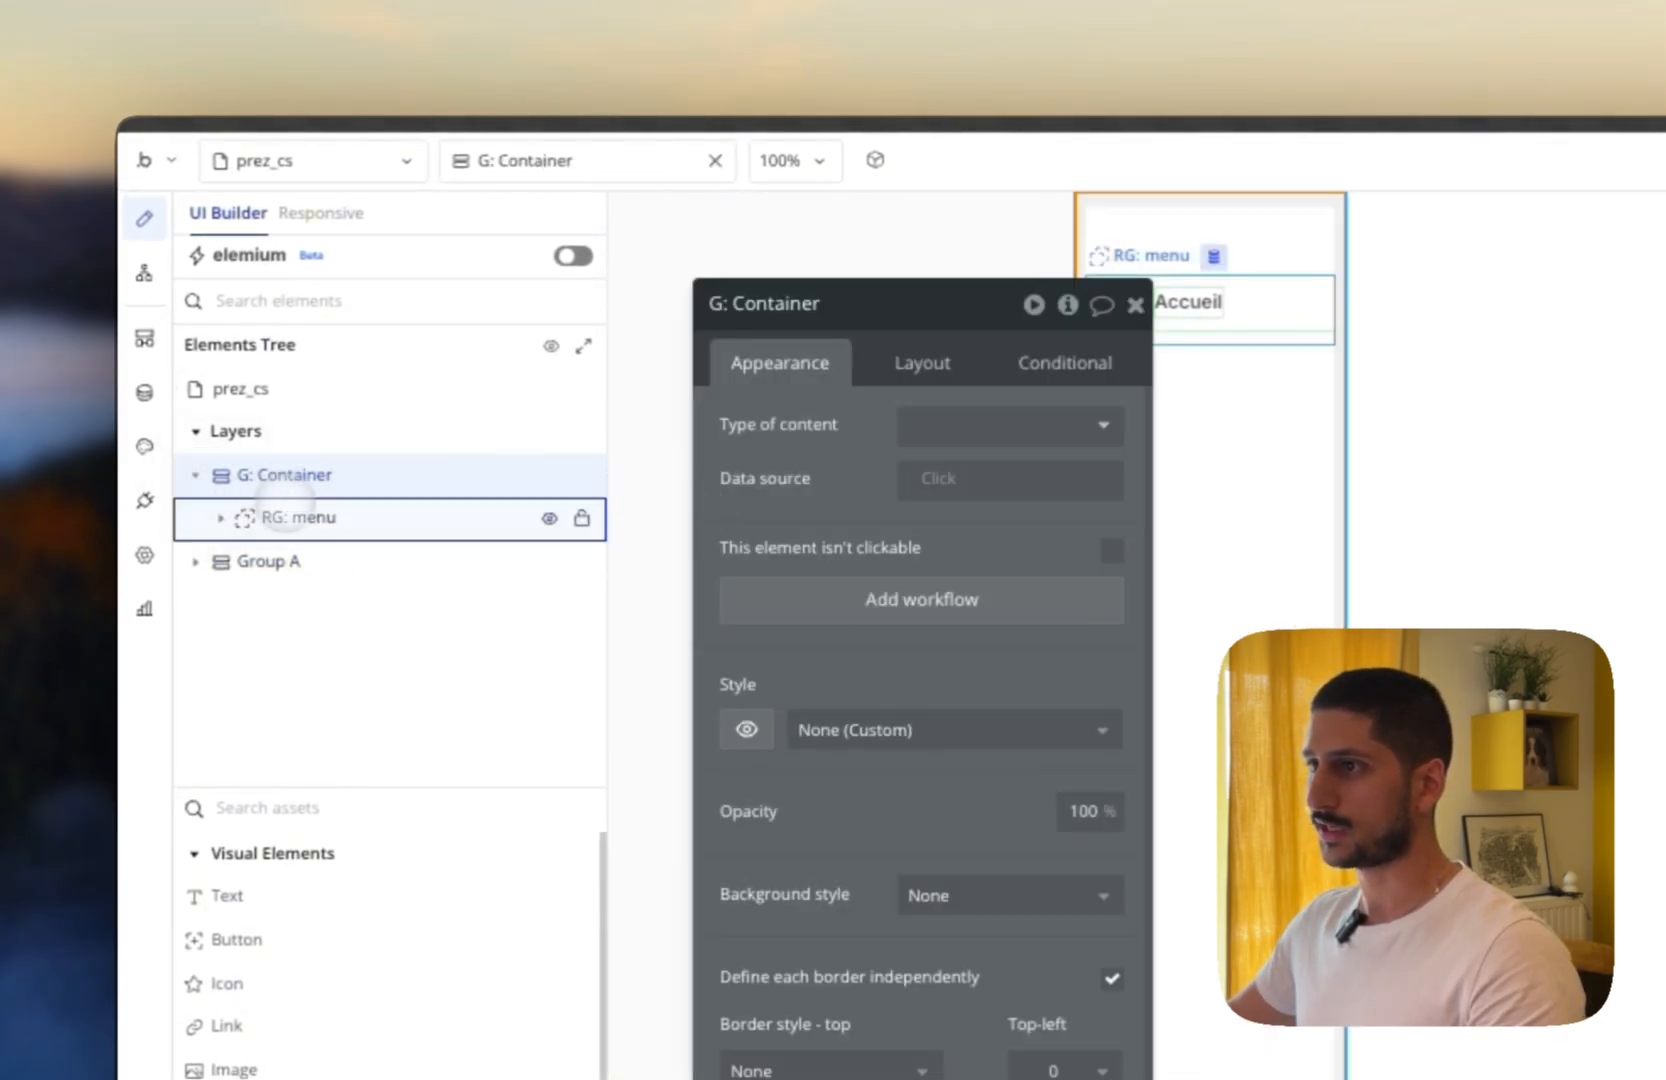
click(290, 517)
drag(830, 412, 761, 423)
scroll(1111, 547, up, 2)
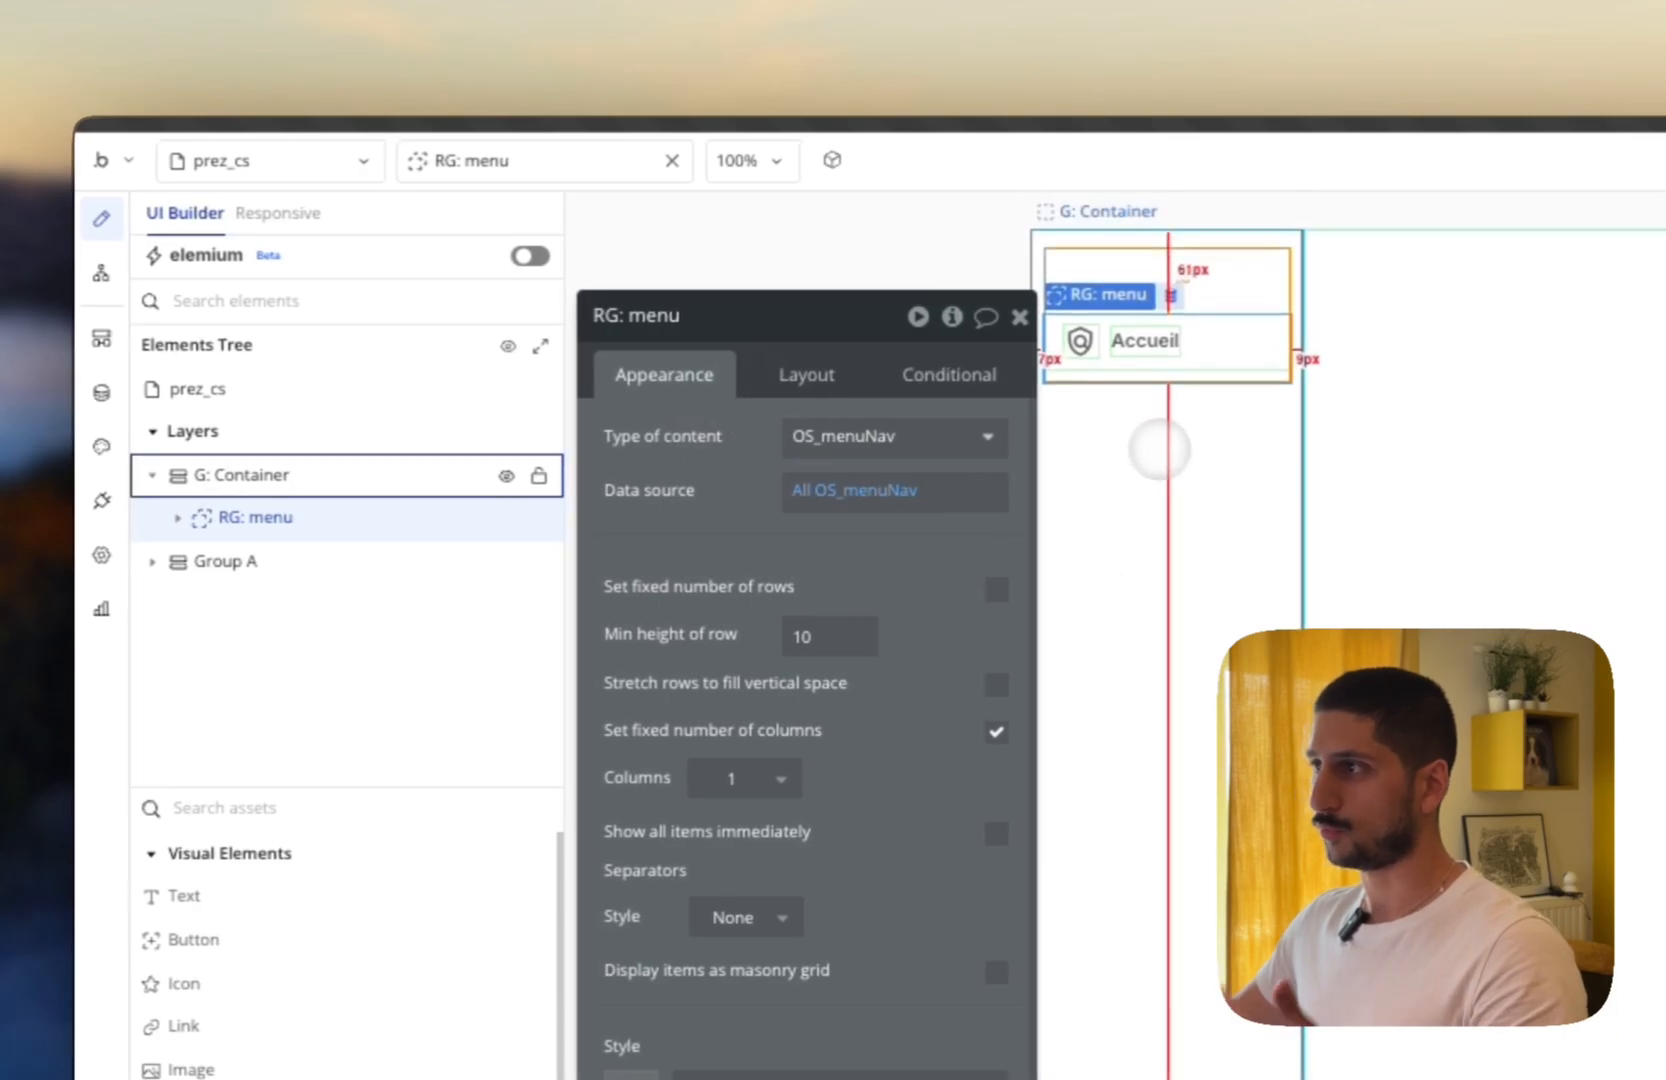
Examine the options of the OS_menuNav option set in the app's data, and return to the page design.
click(138, 366)
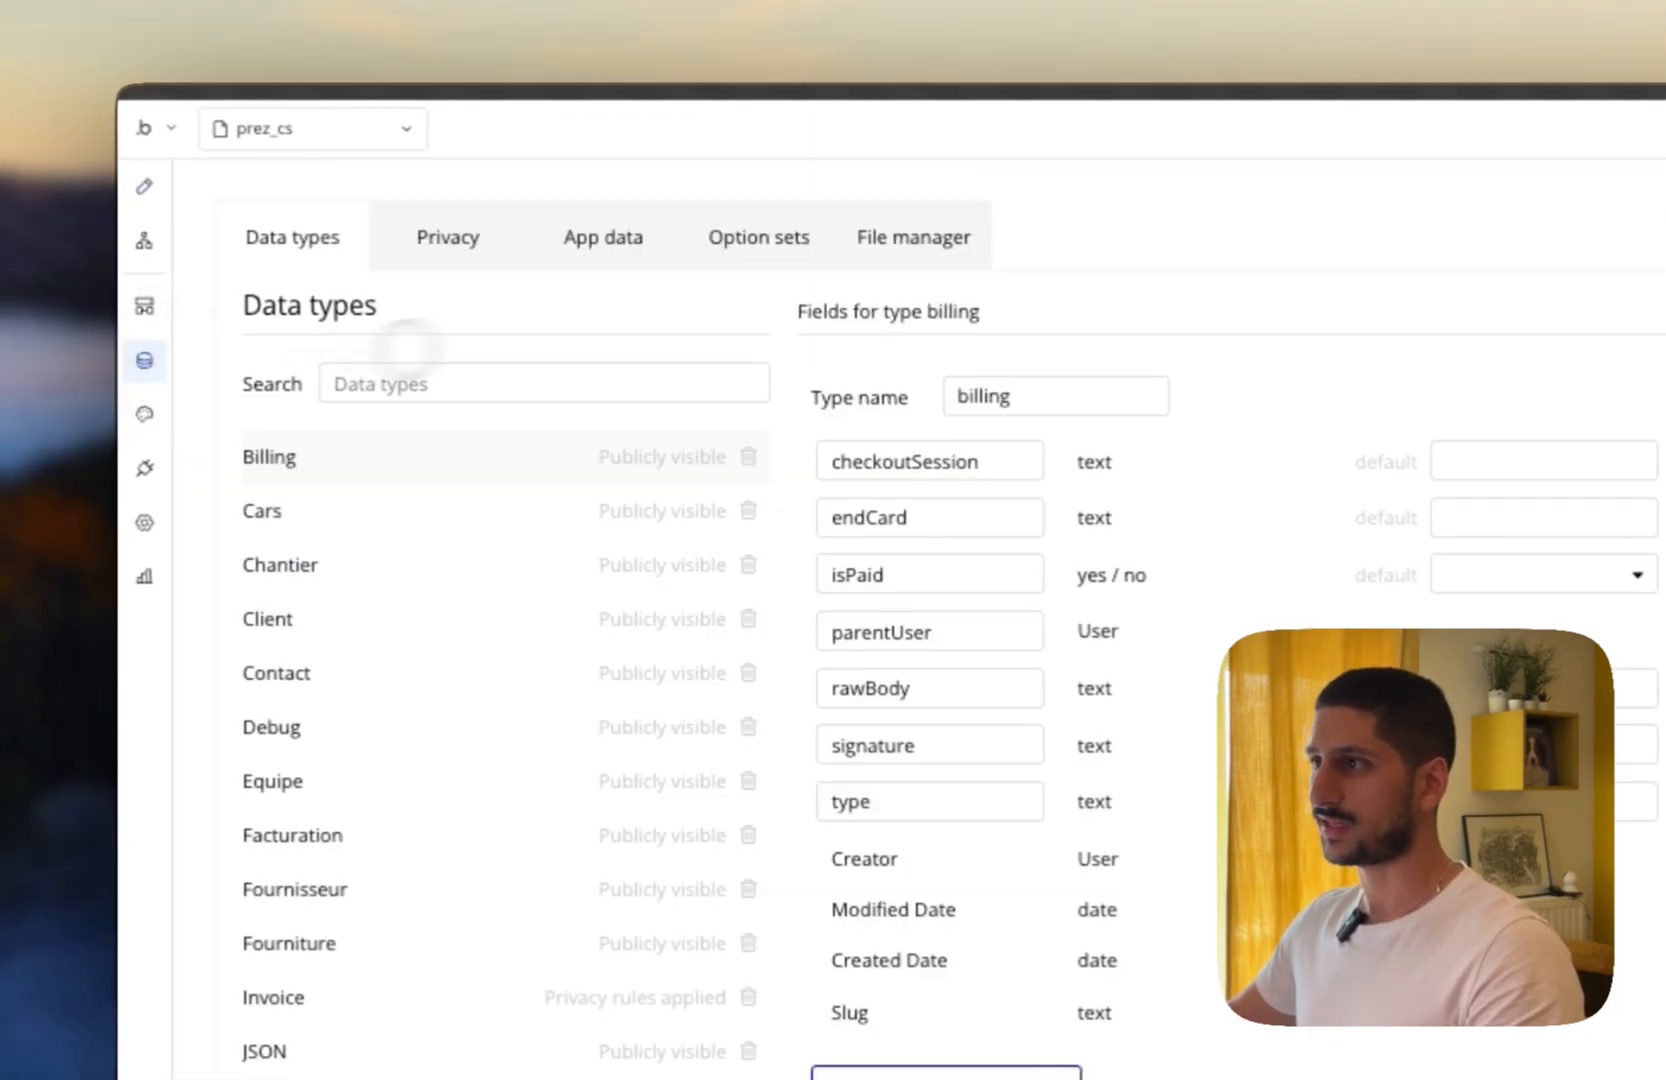
click(785, 243)
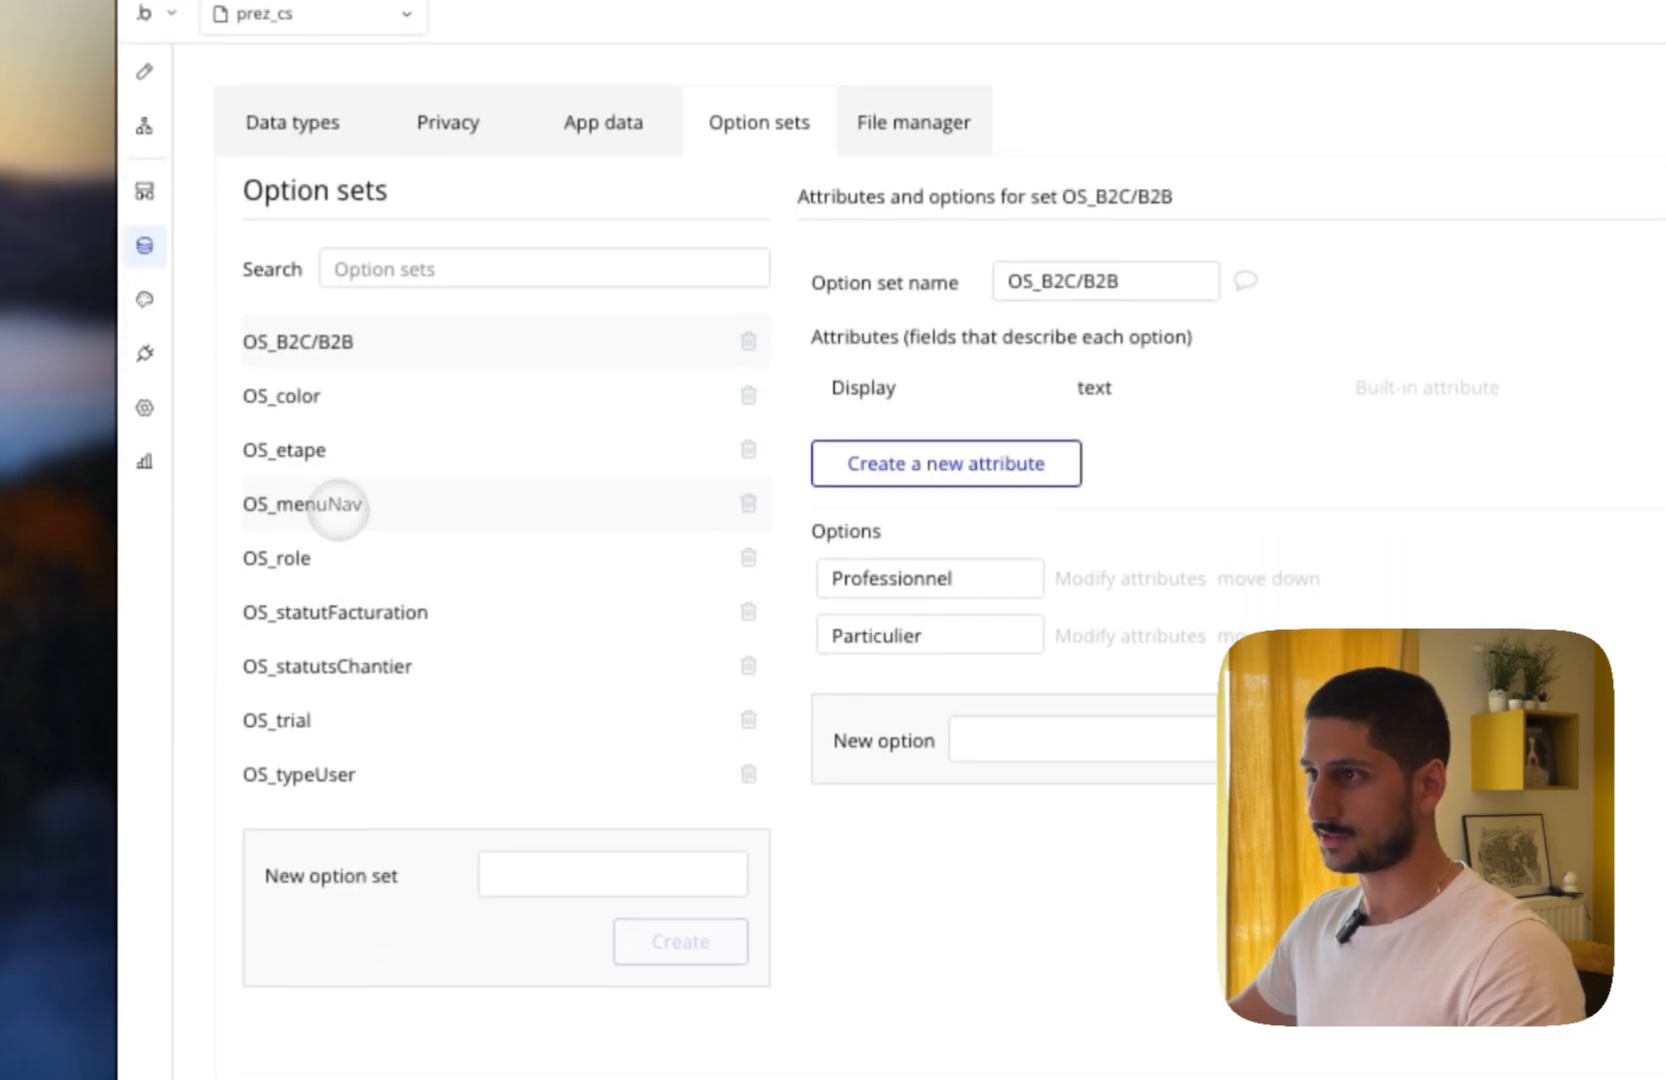
click(300, 620)
click(900, 682)
click(905, 738)
click(907, 793)
click(144, 101)
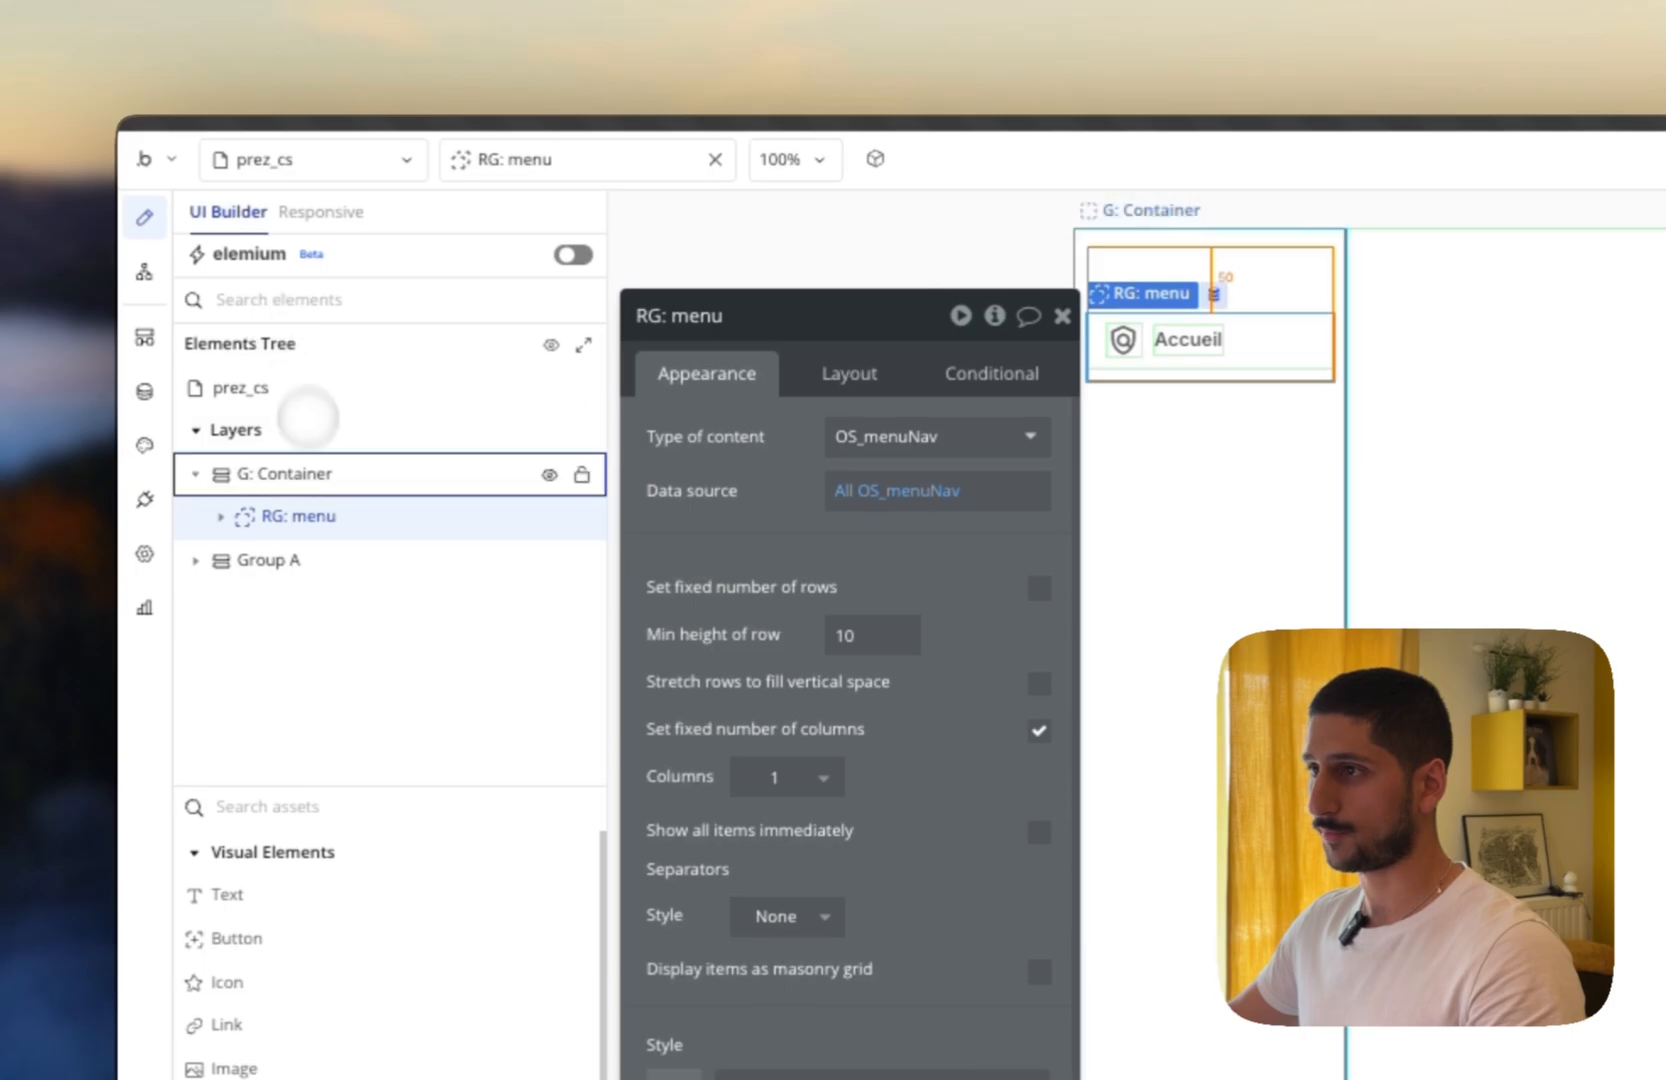
Examine the data source of RG: menu and the conditions of its nested G: menu group.
click(224, 517)
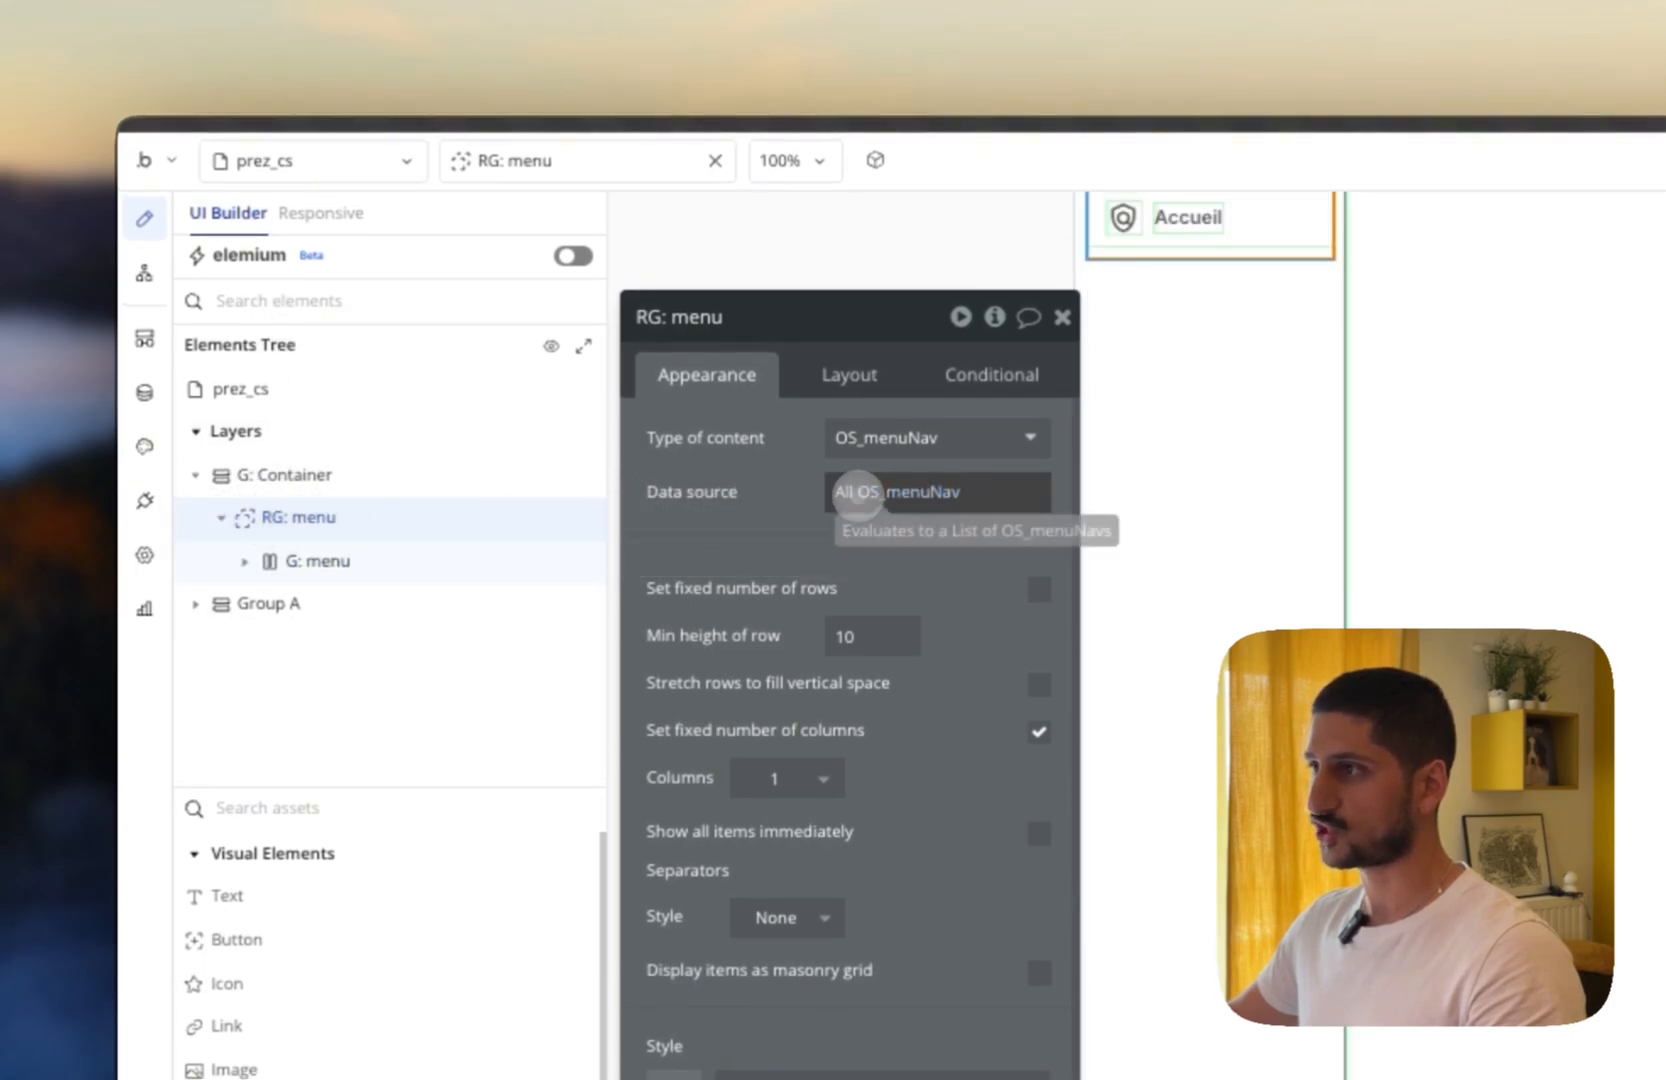
click(855, 492)
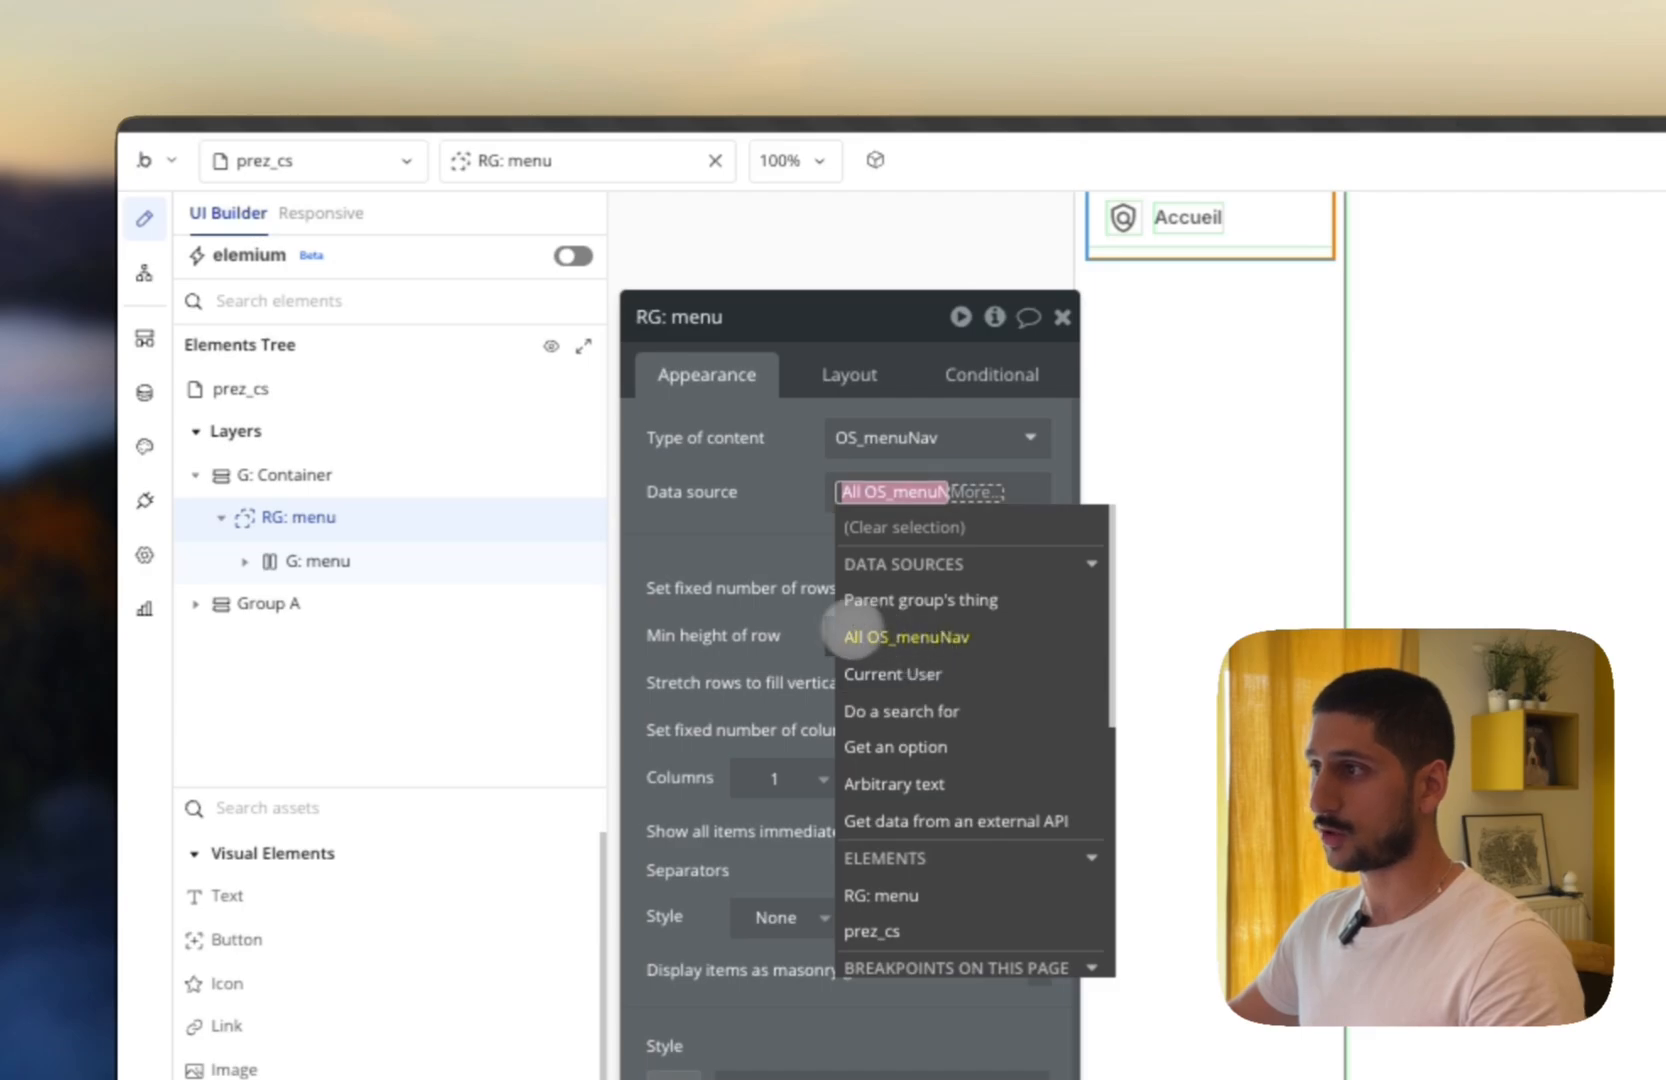
click(743, 516)
click(416, 560)
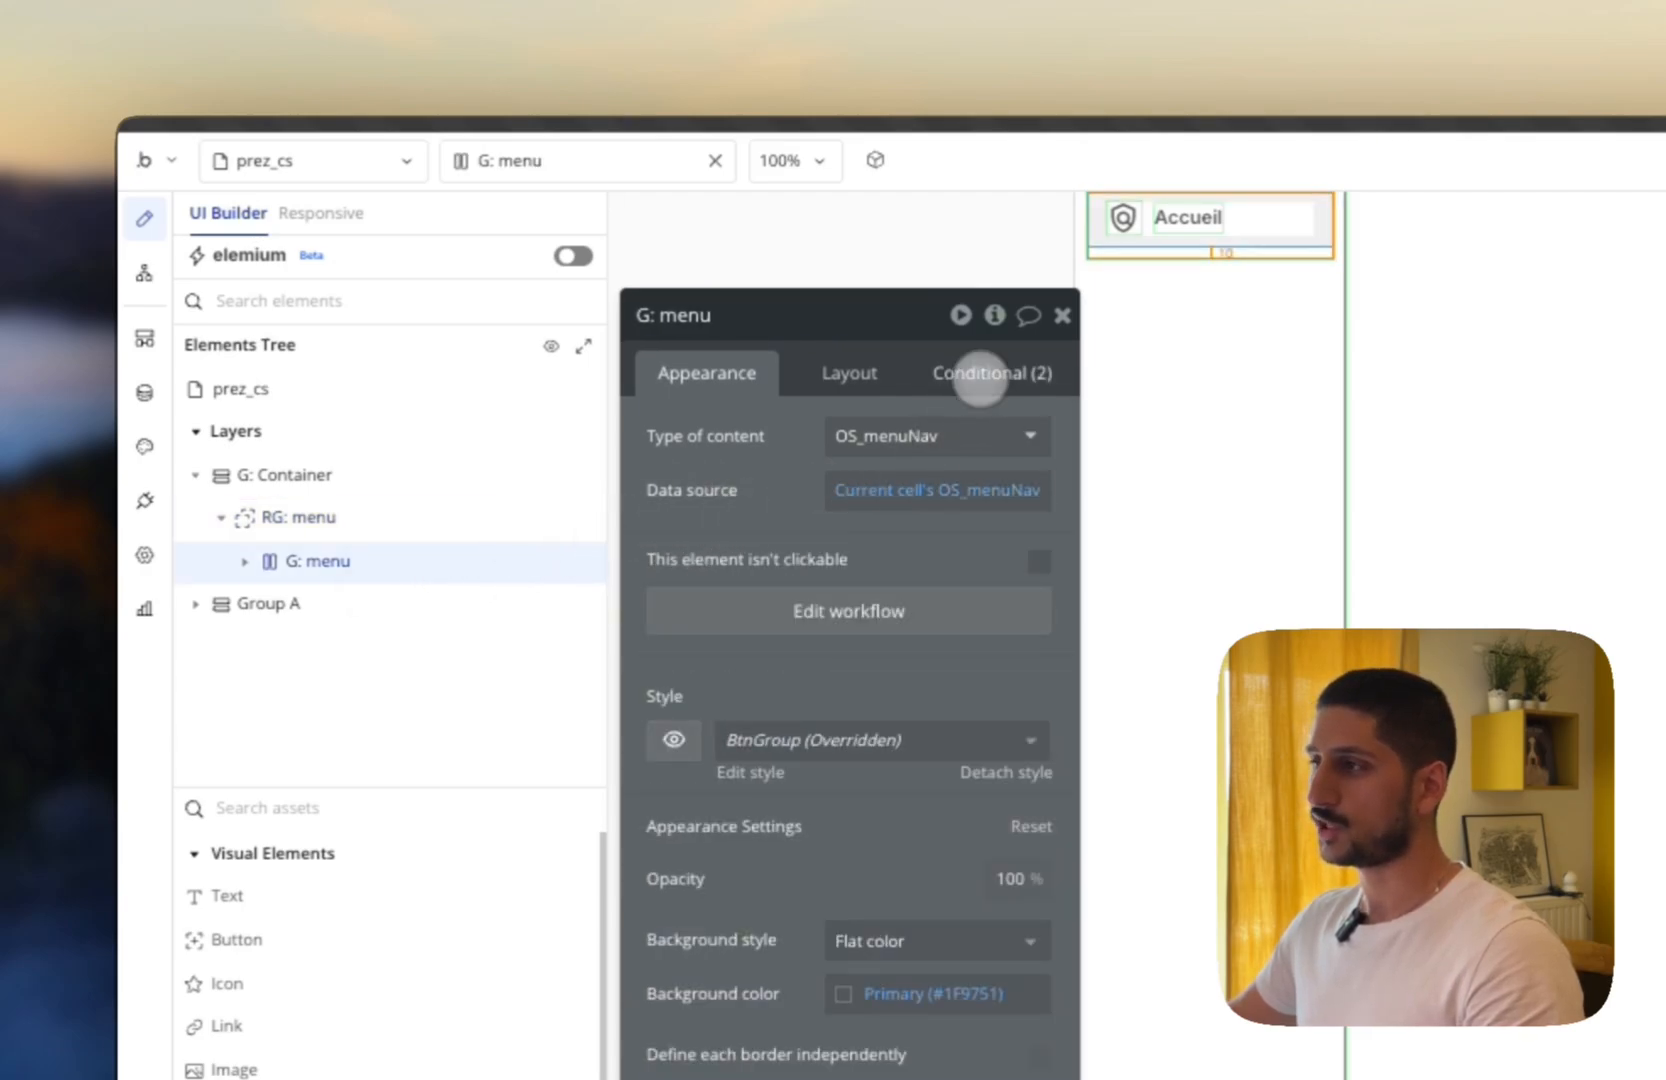
click(978, 374)
click(1062, 316)
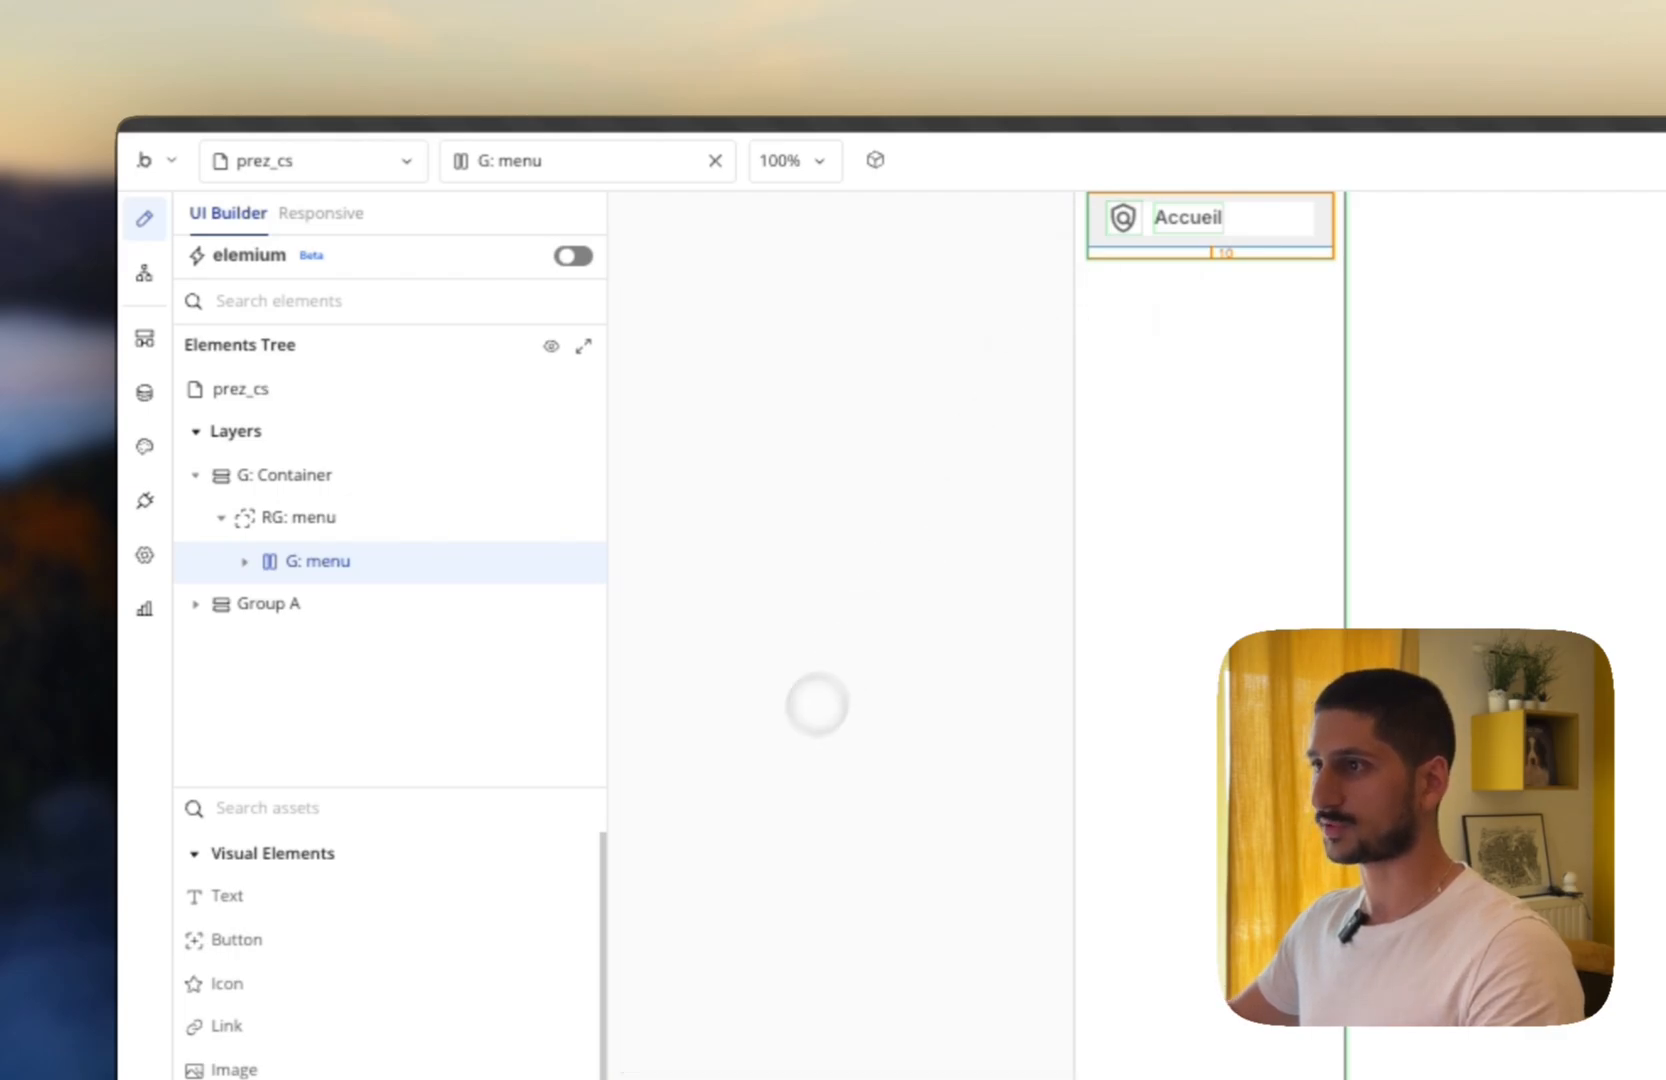
Expand Group A and examine the visibility conditions of the G: accueil, G: produit and G: profil groups.
click(350, 610)
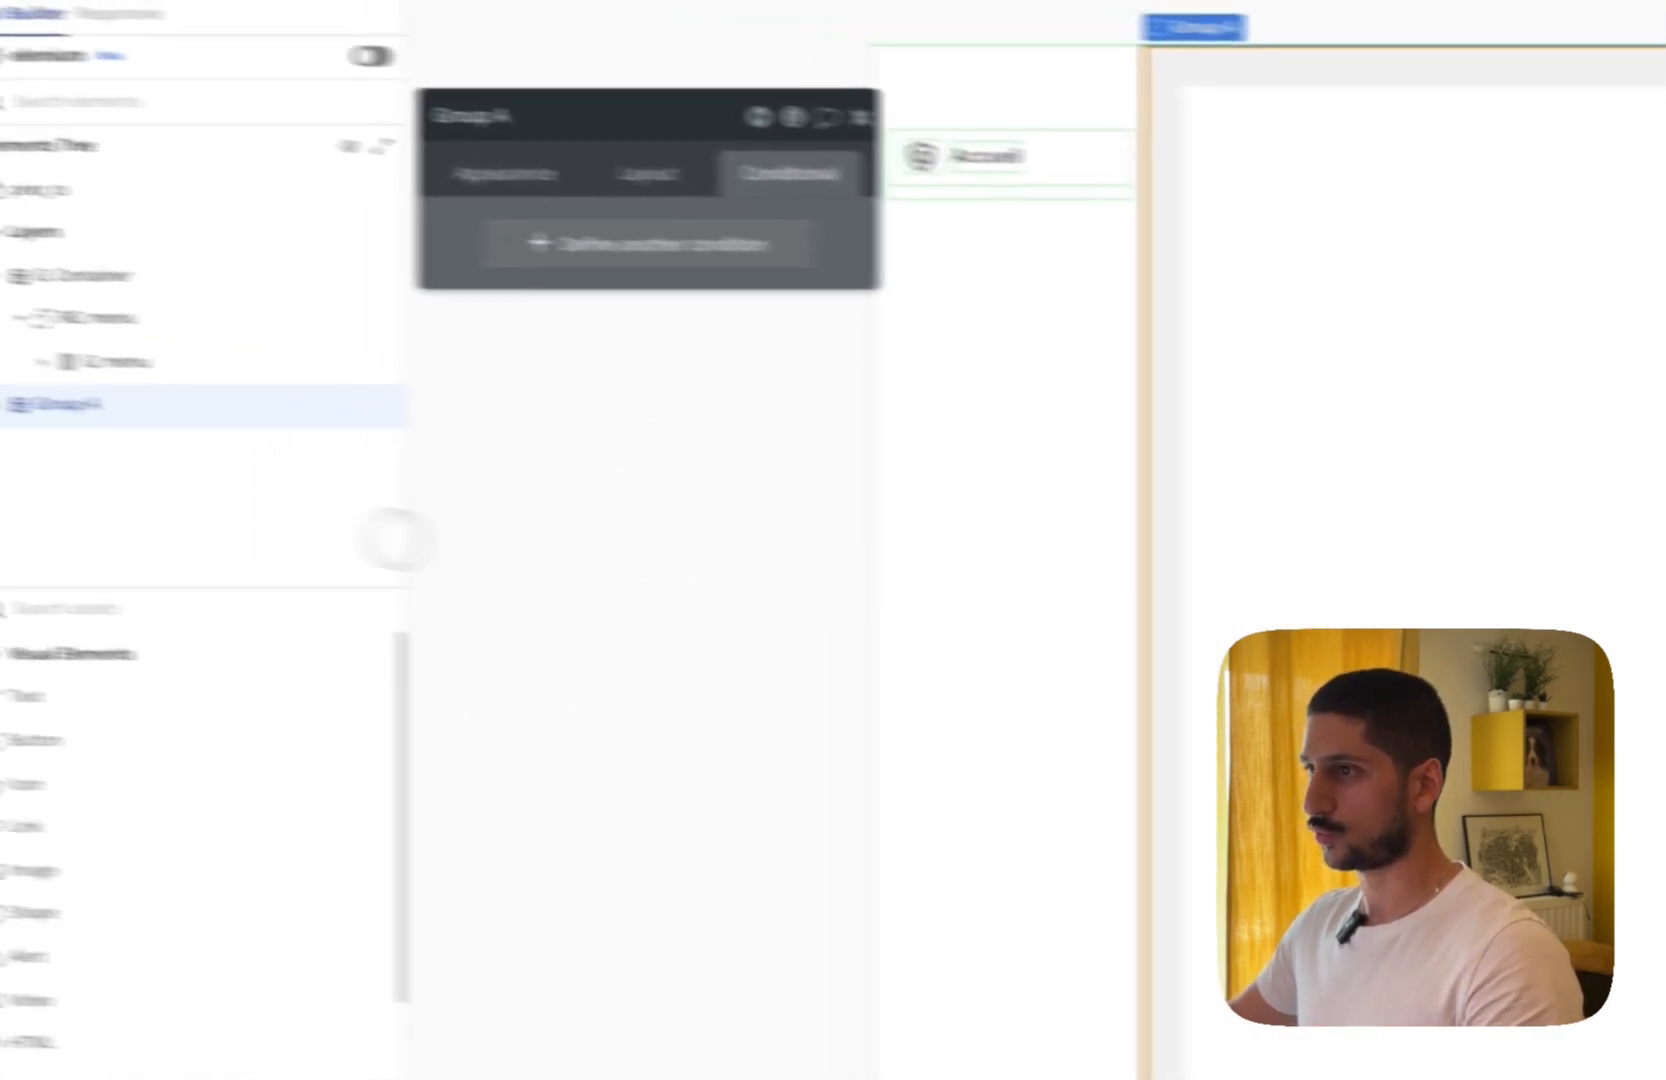
click(195, 444)
scroll(449, 645, down, 1)
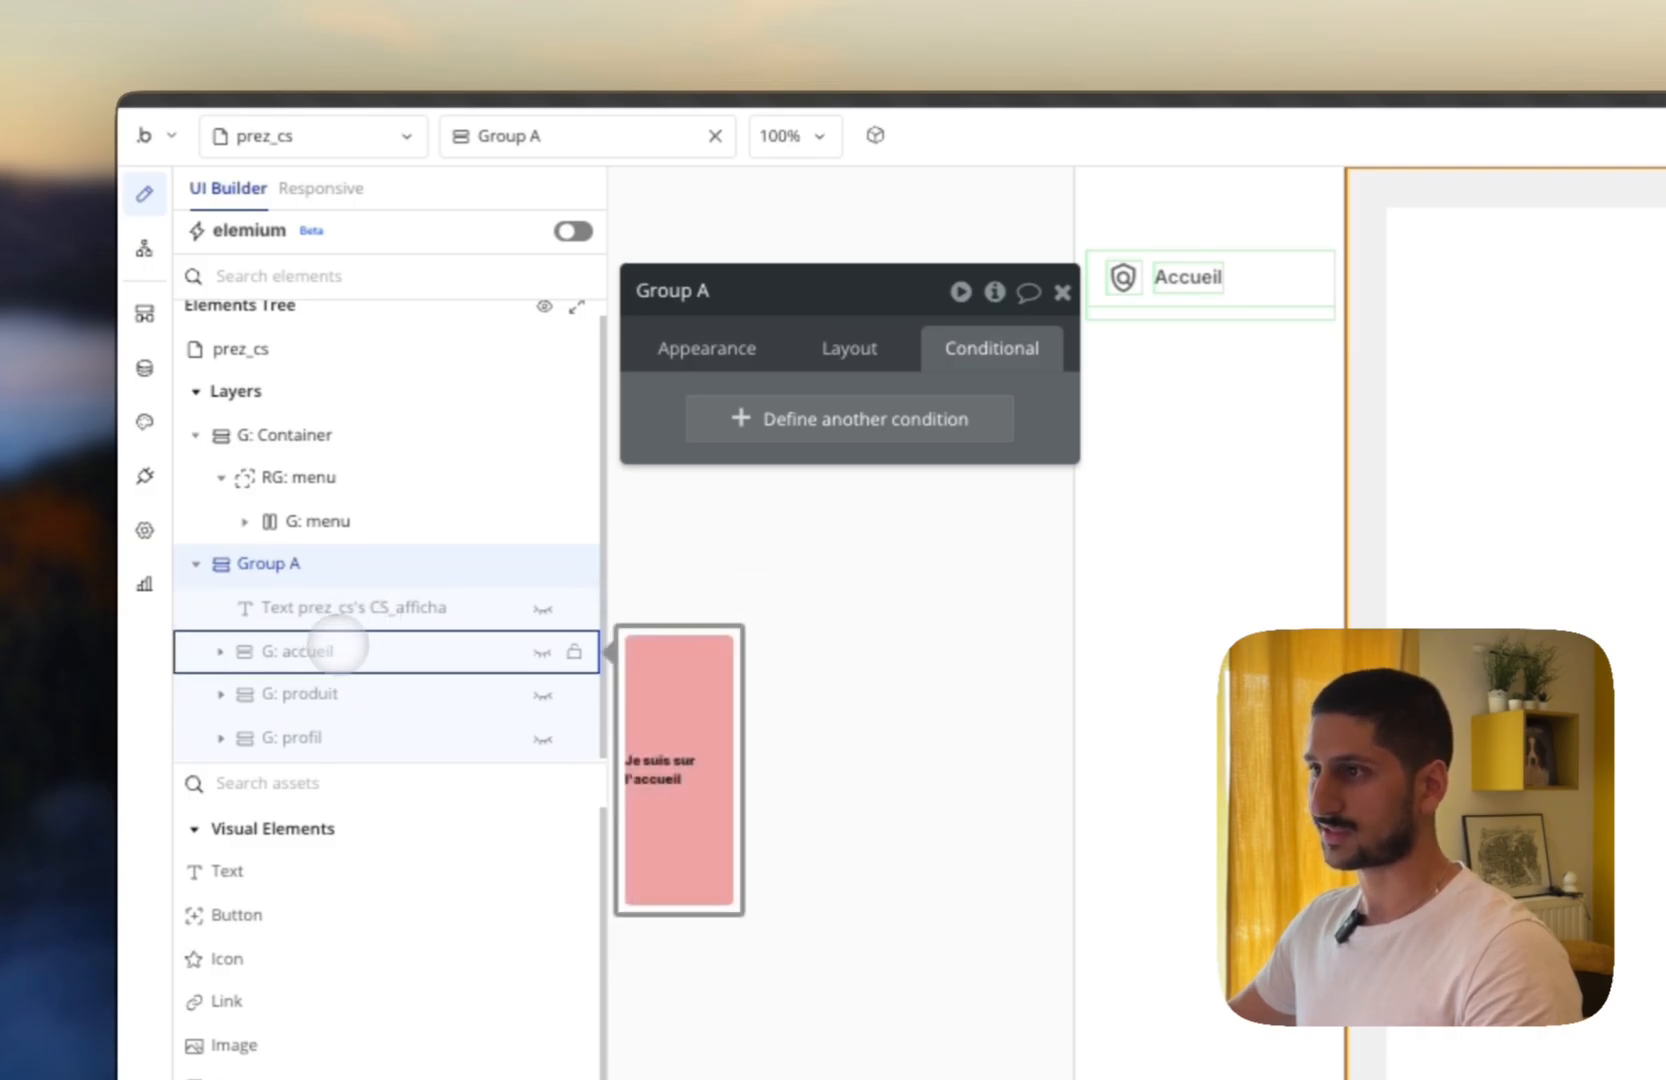
click(329, 651)
click(316, 695)
click(316, 737)
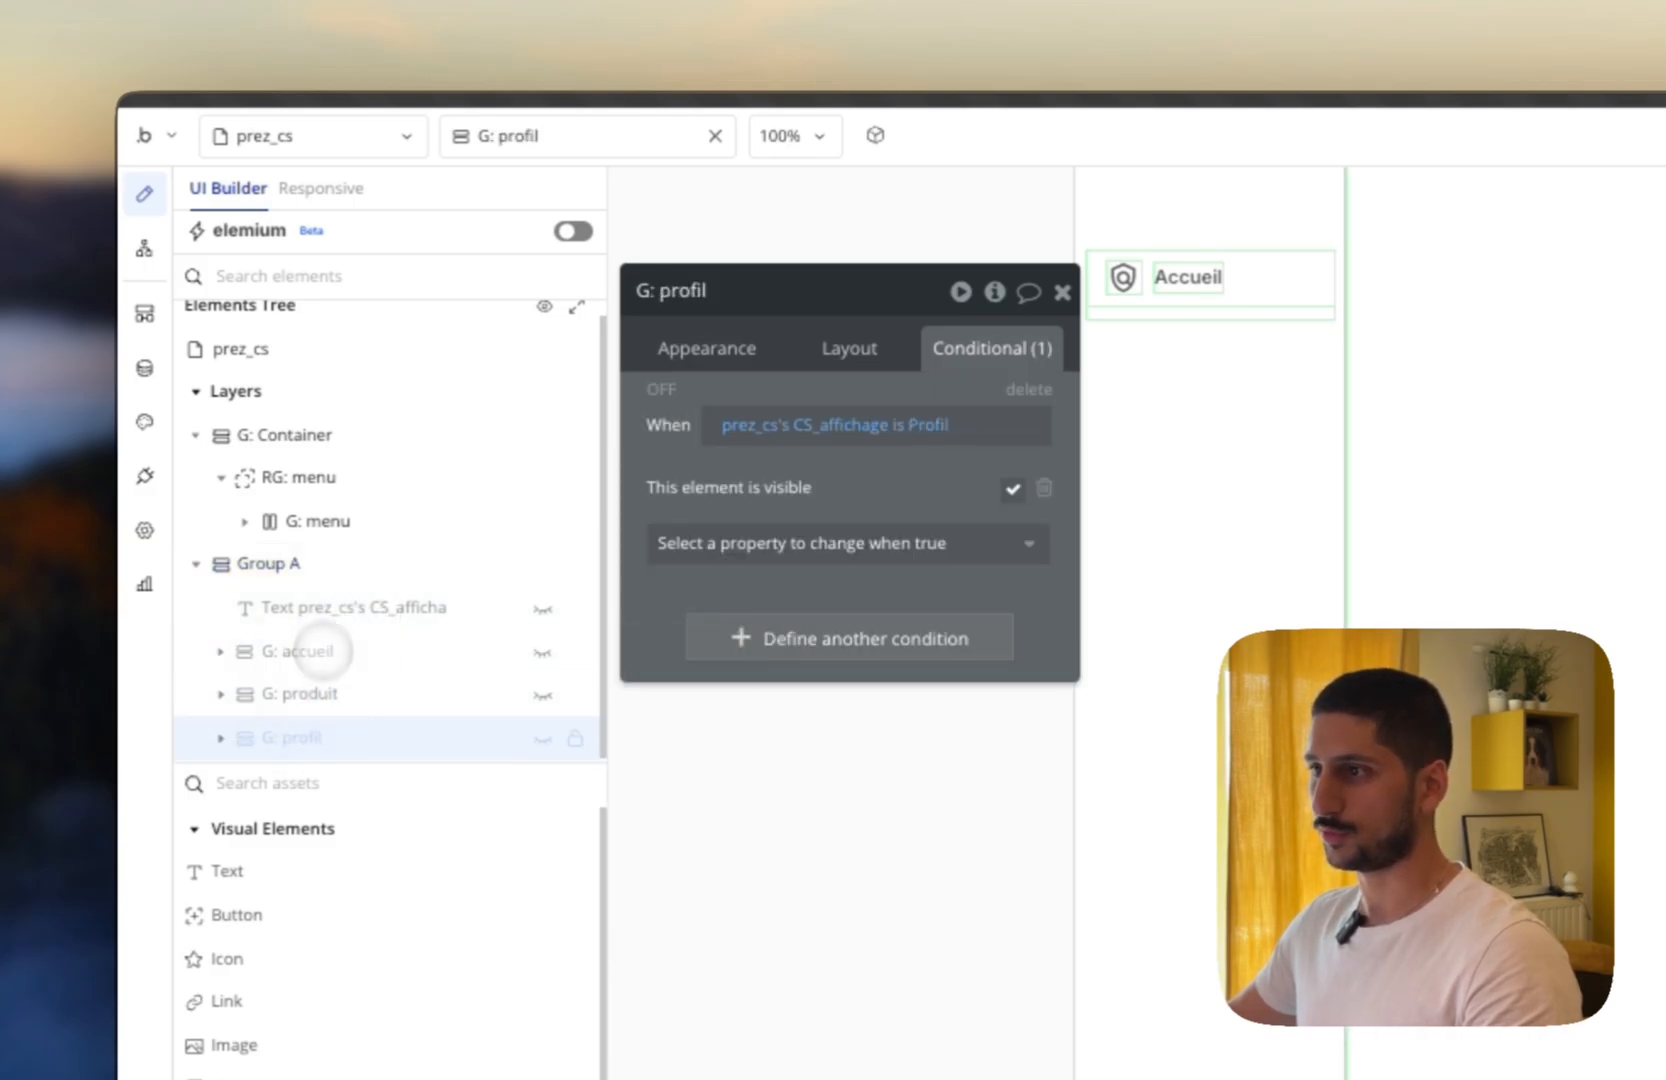
click(326, 610)
click(316, 737)
click(316, 693)
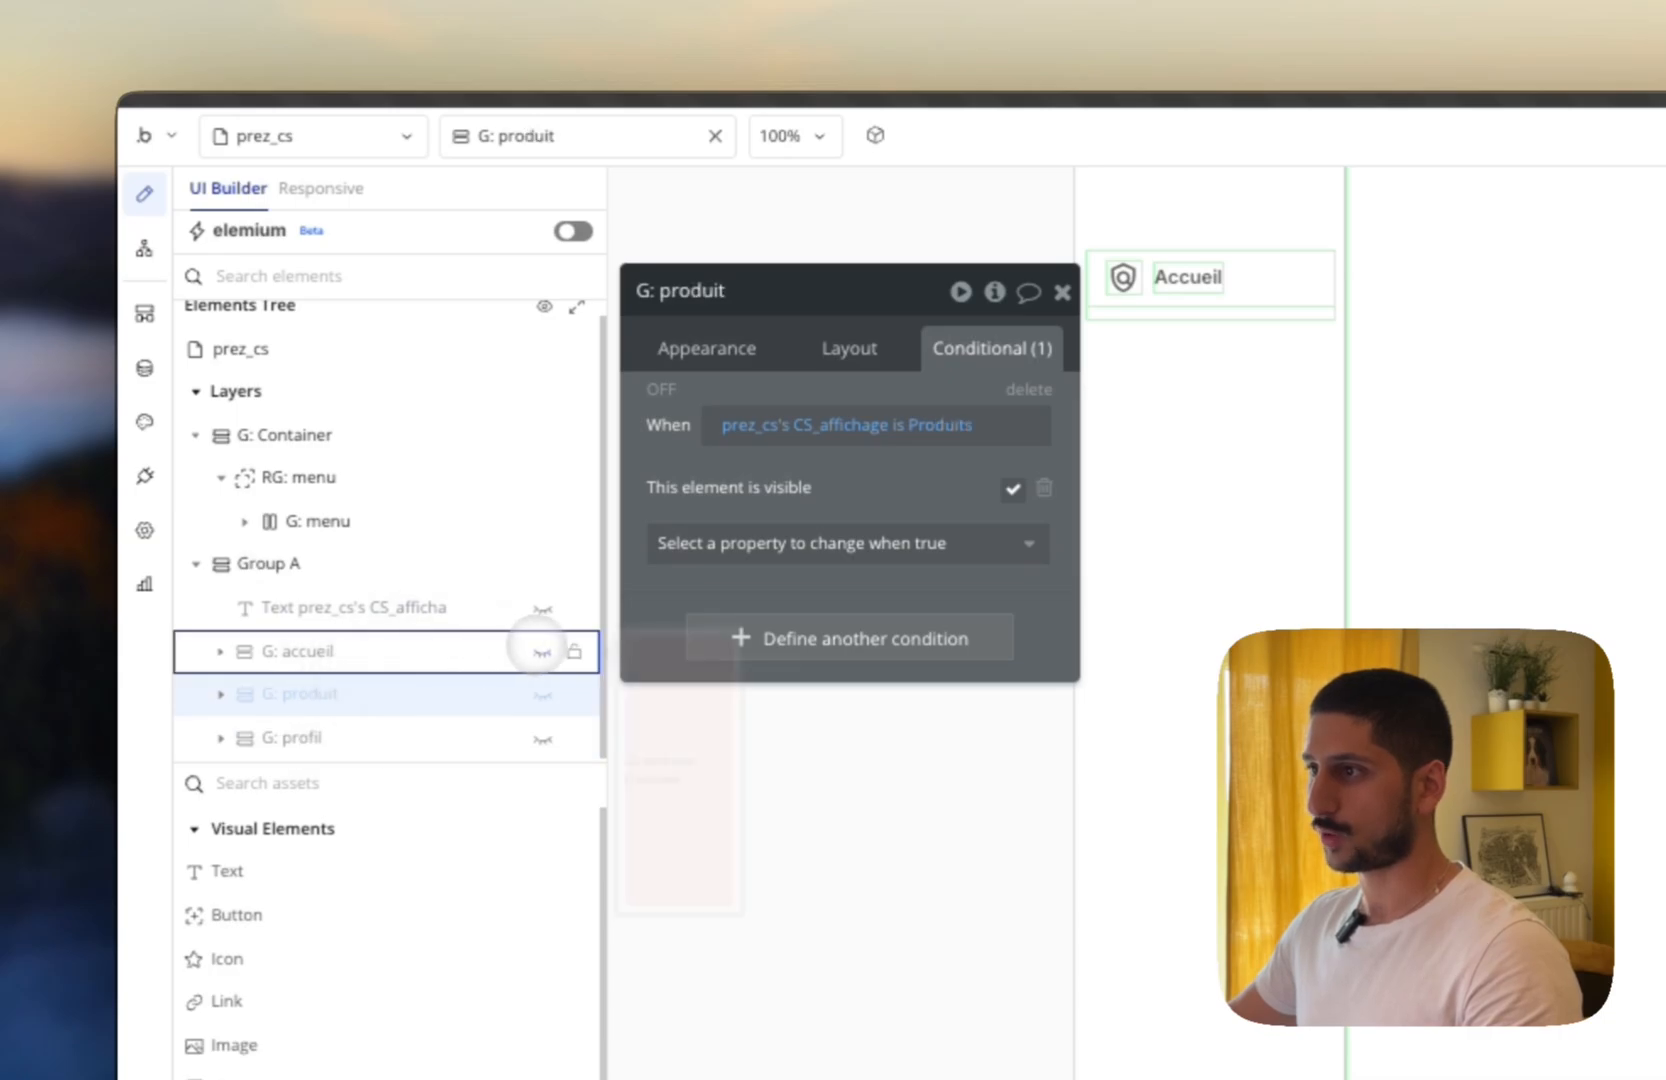
Show the hidden G: accueil, G: produit and G: profil groups in the editor, and enlarge the elements tree.
click(543, 695)
click(409, 645)
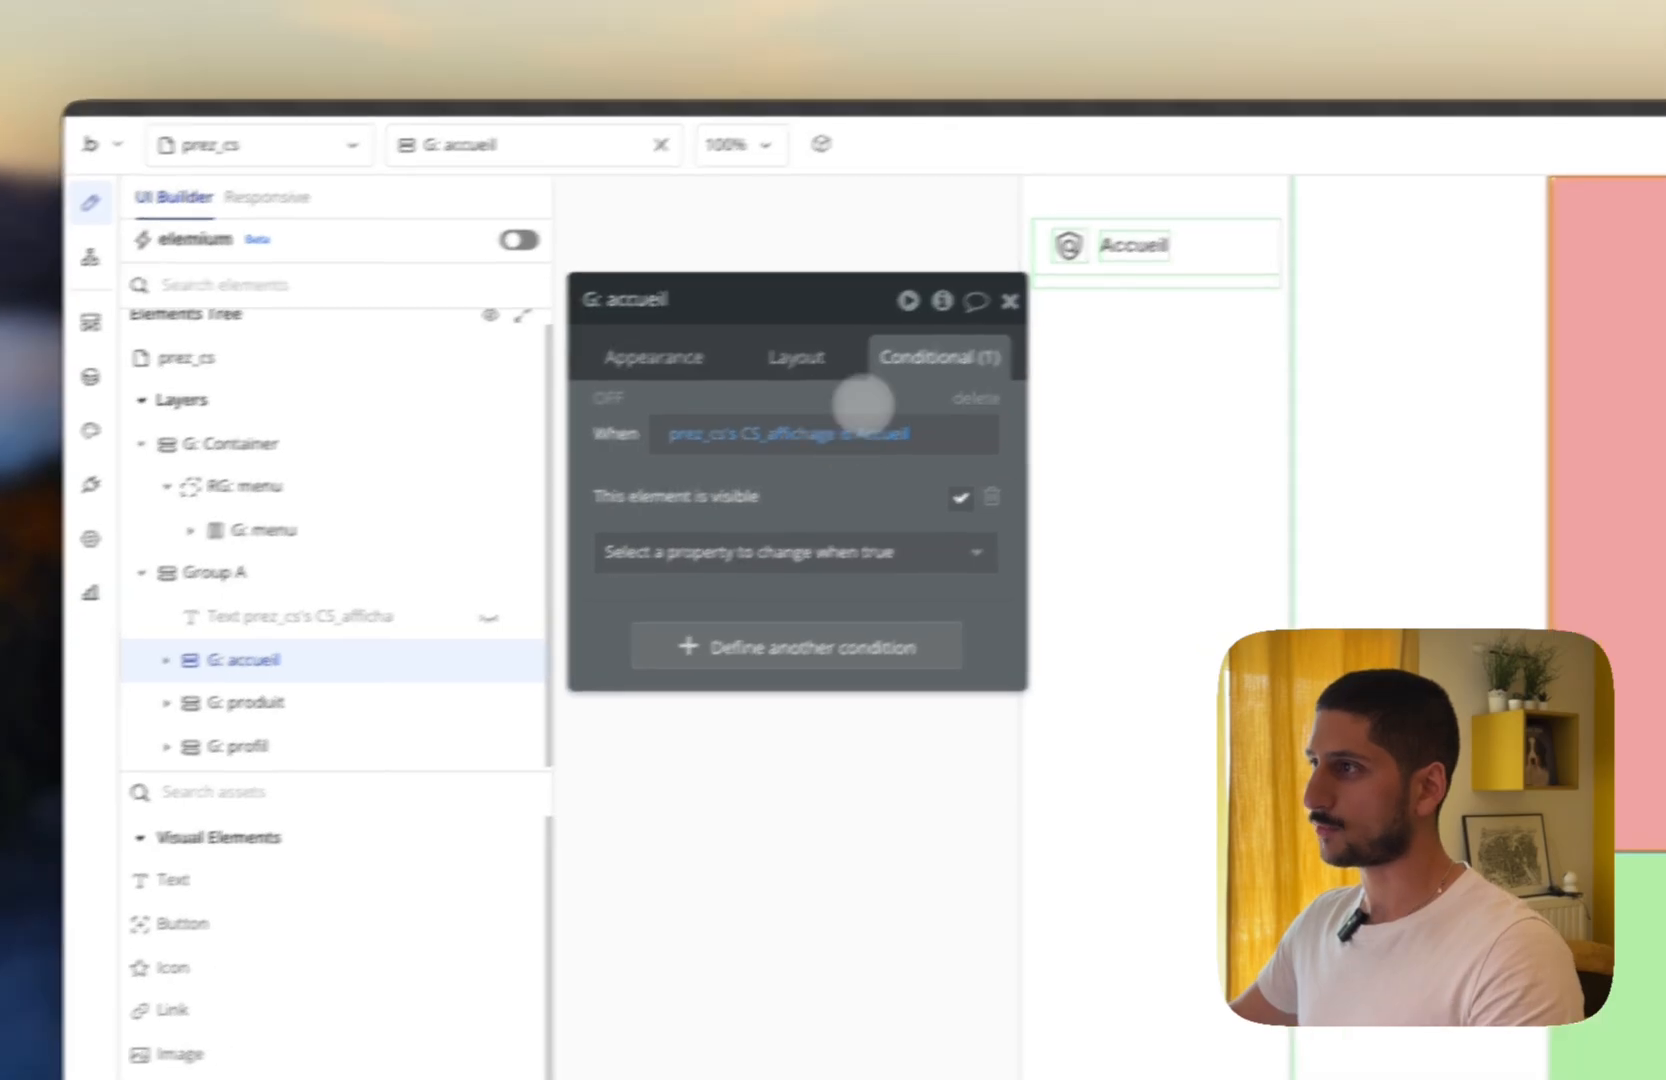
click(1063, 292)
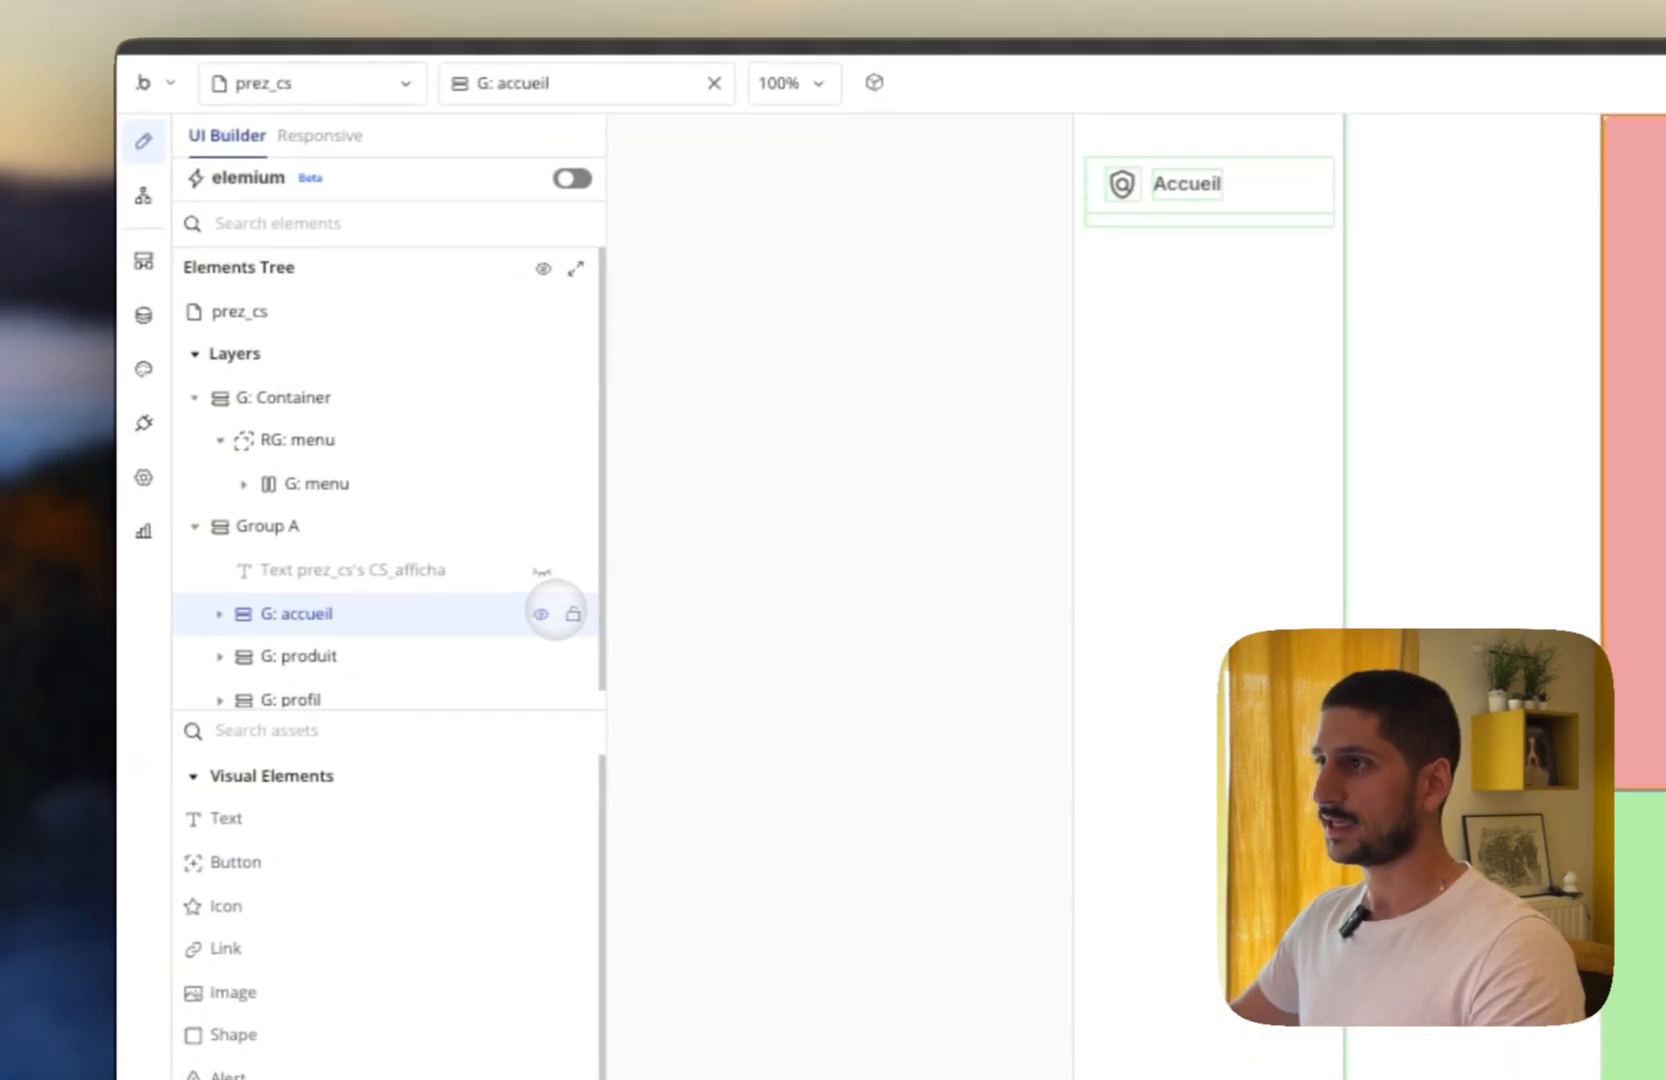
drag(431, 707, 410, 950)
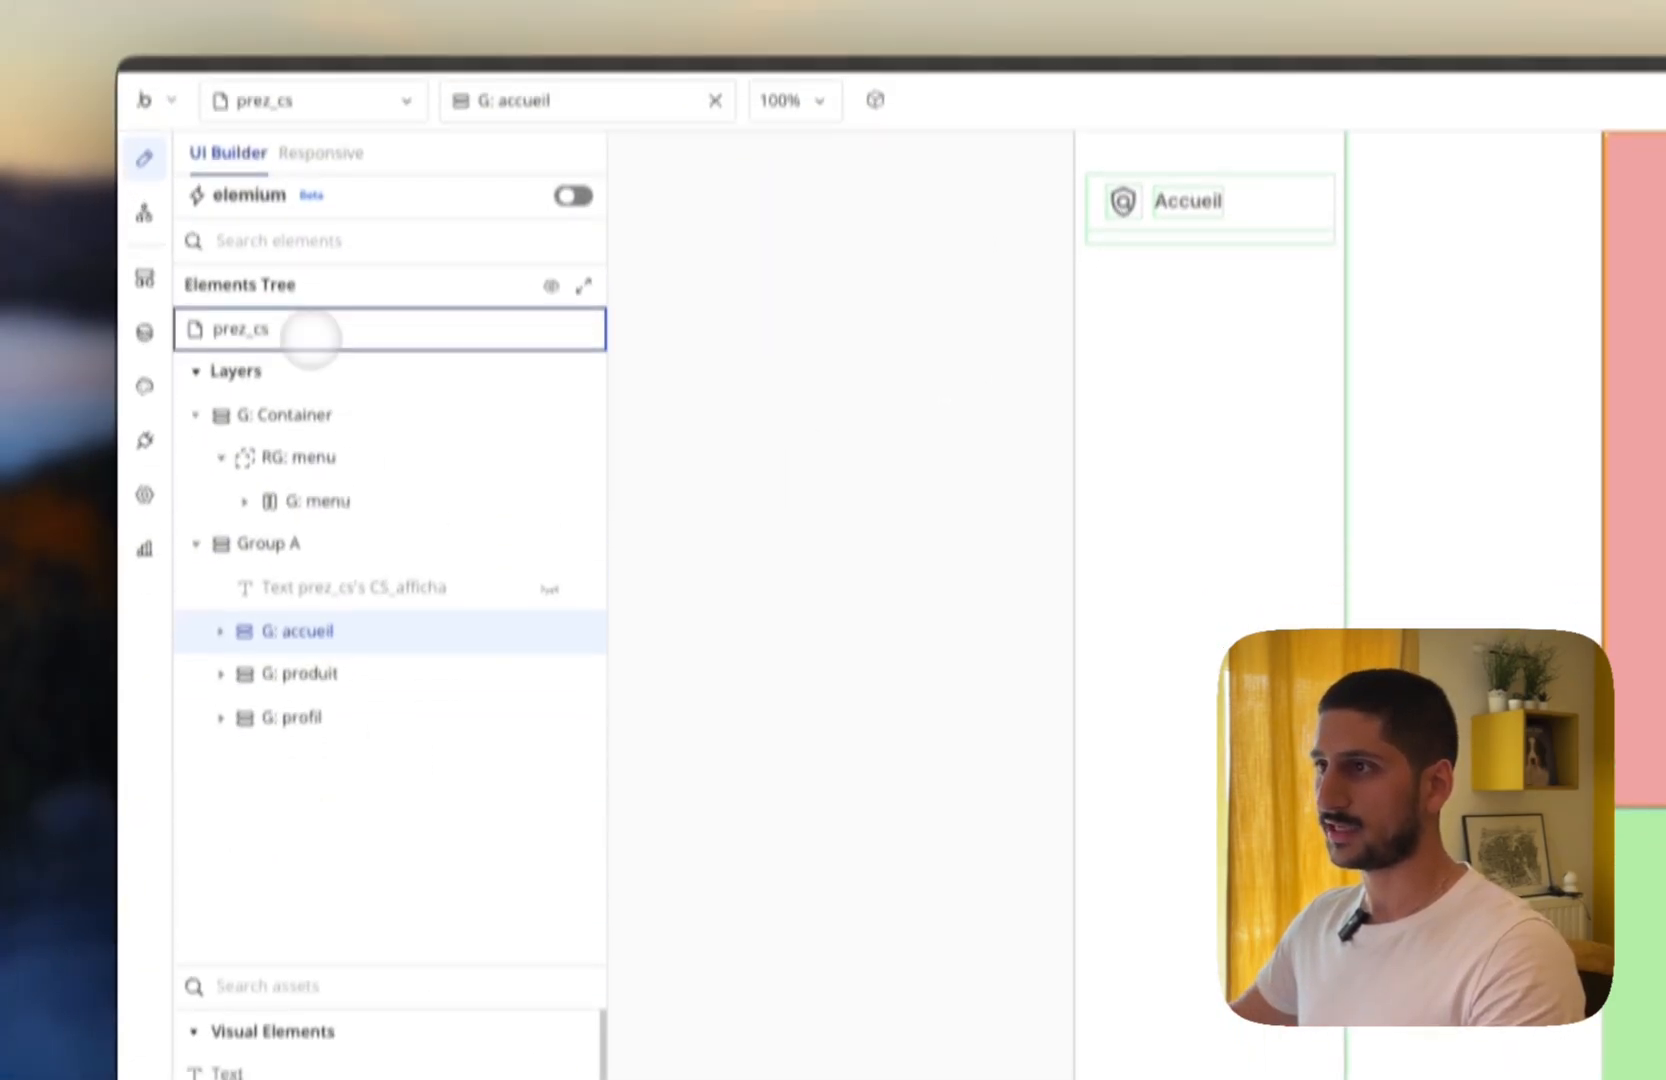
Examine the conditions of the prez_cs page, G: Container, RG: menu, G: menu, and the icon and text inside G: menu.
click(300, 259)
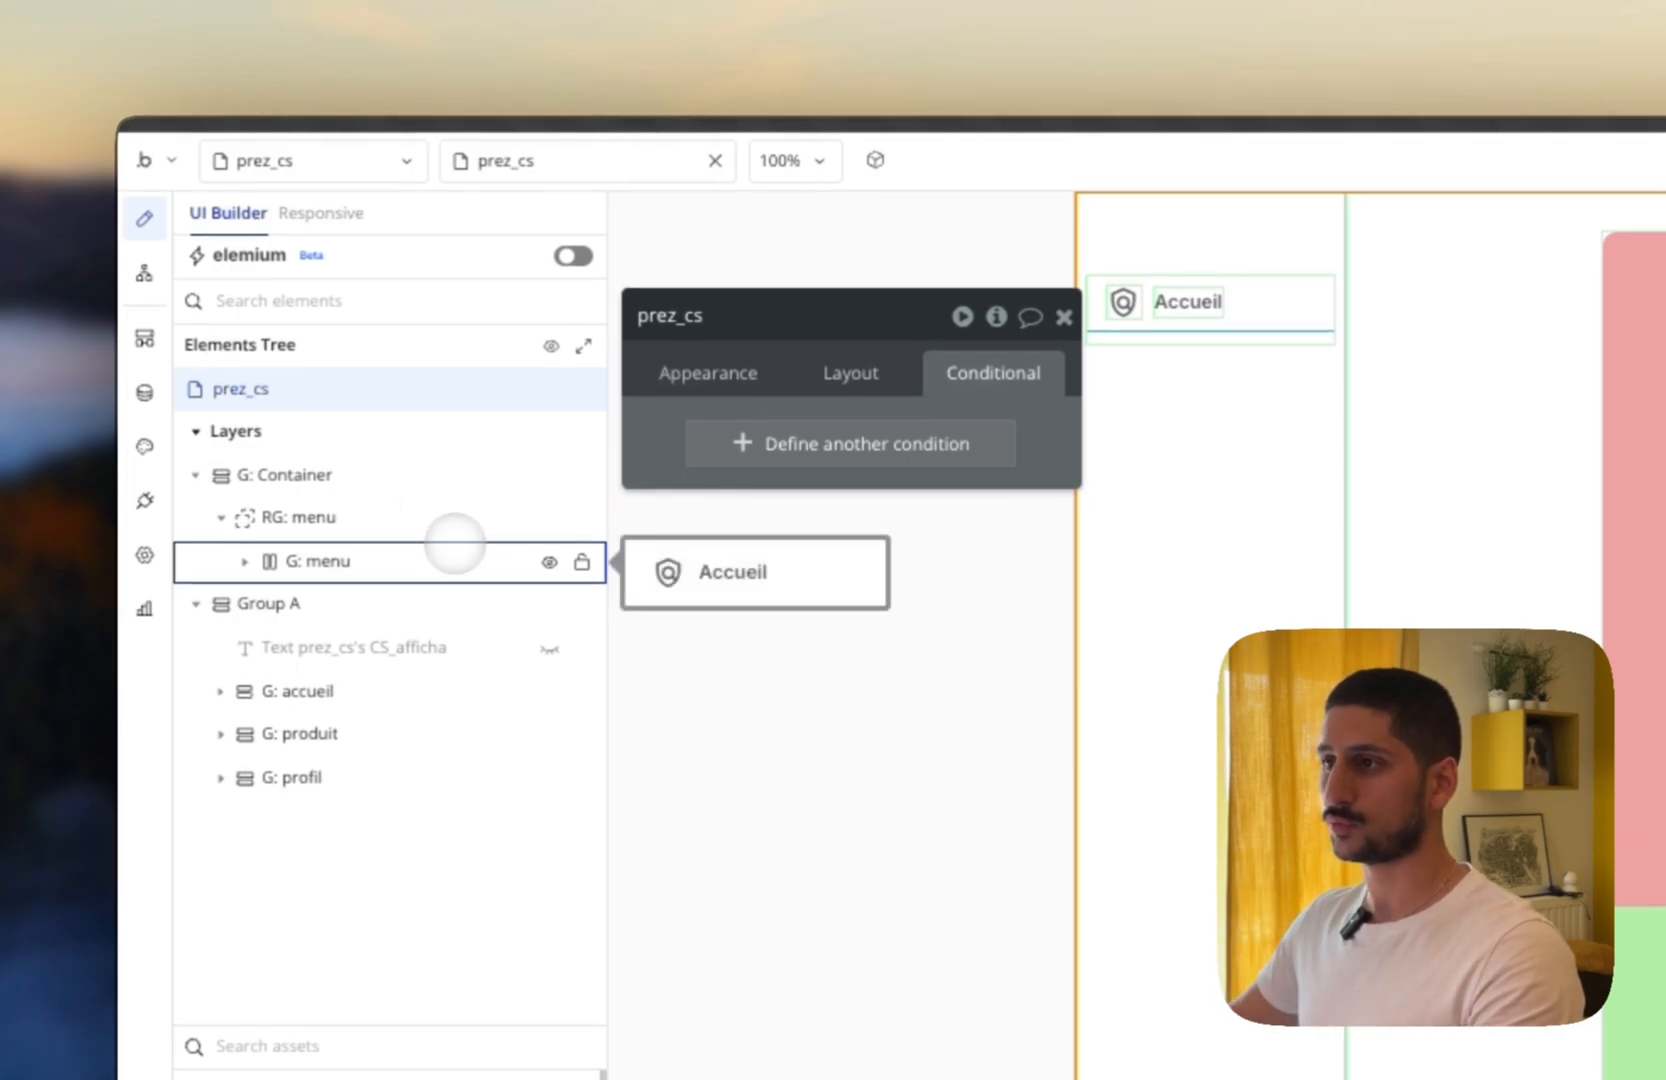
click(384, 485)
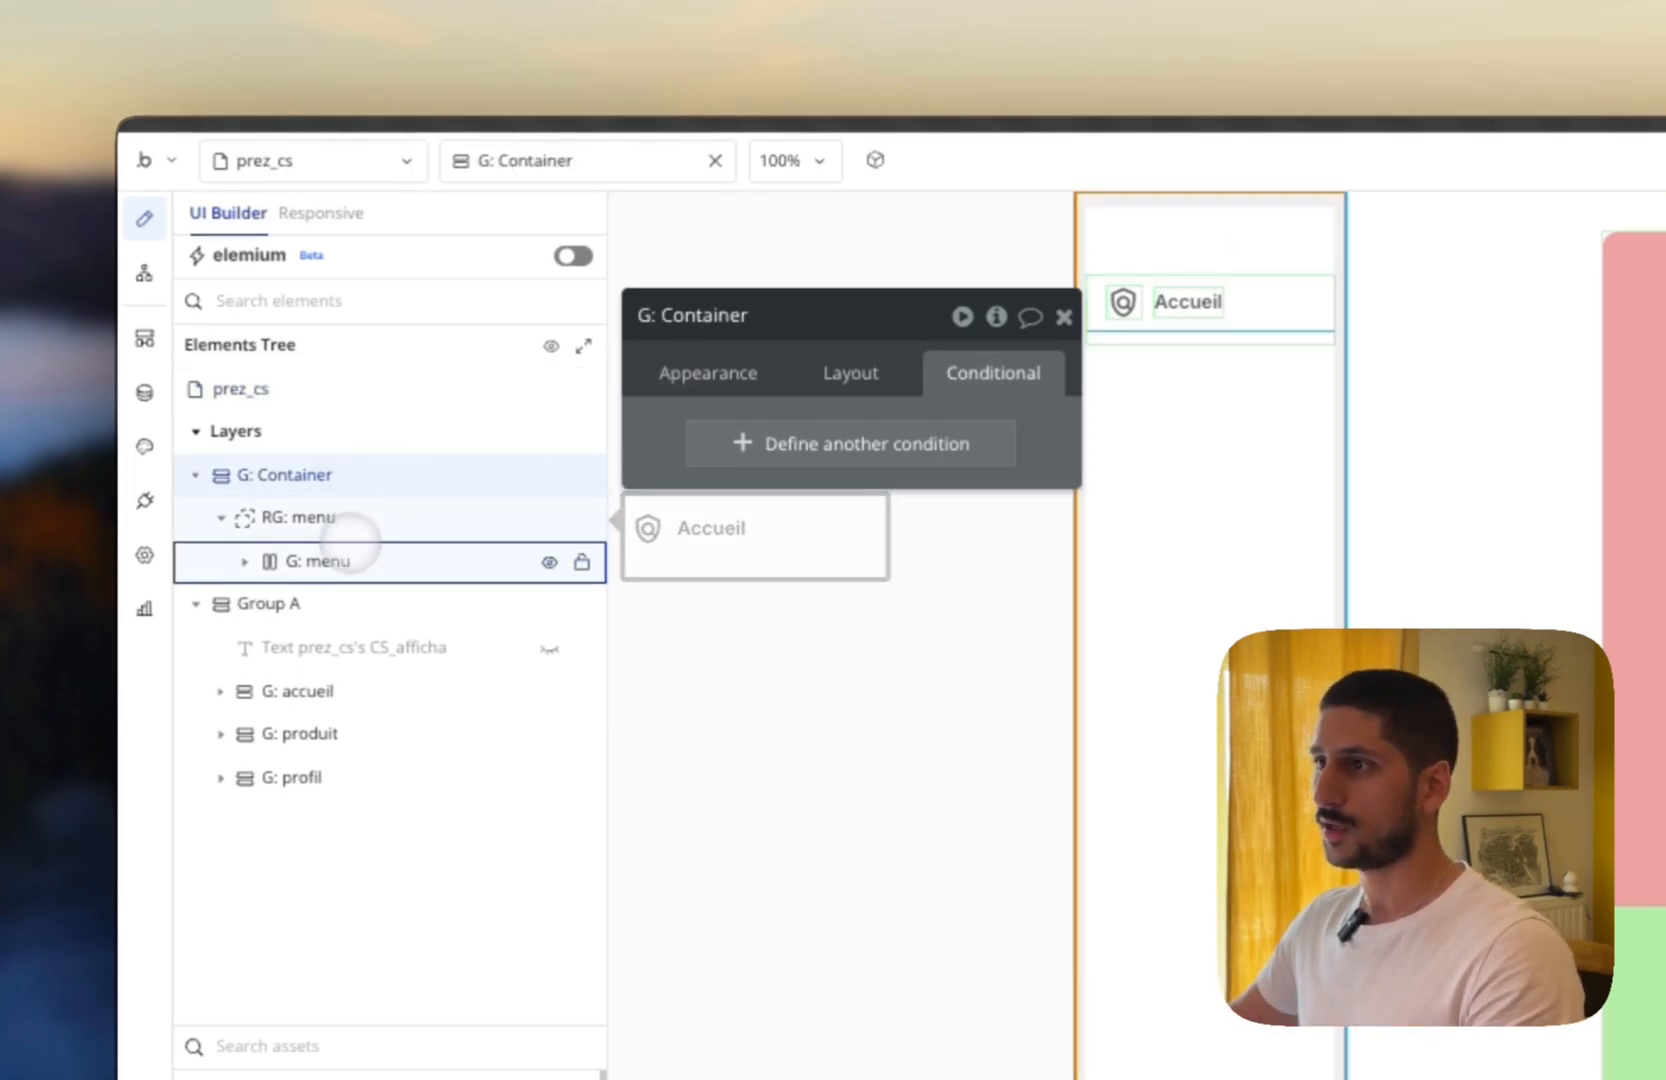
click(337, 515)
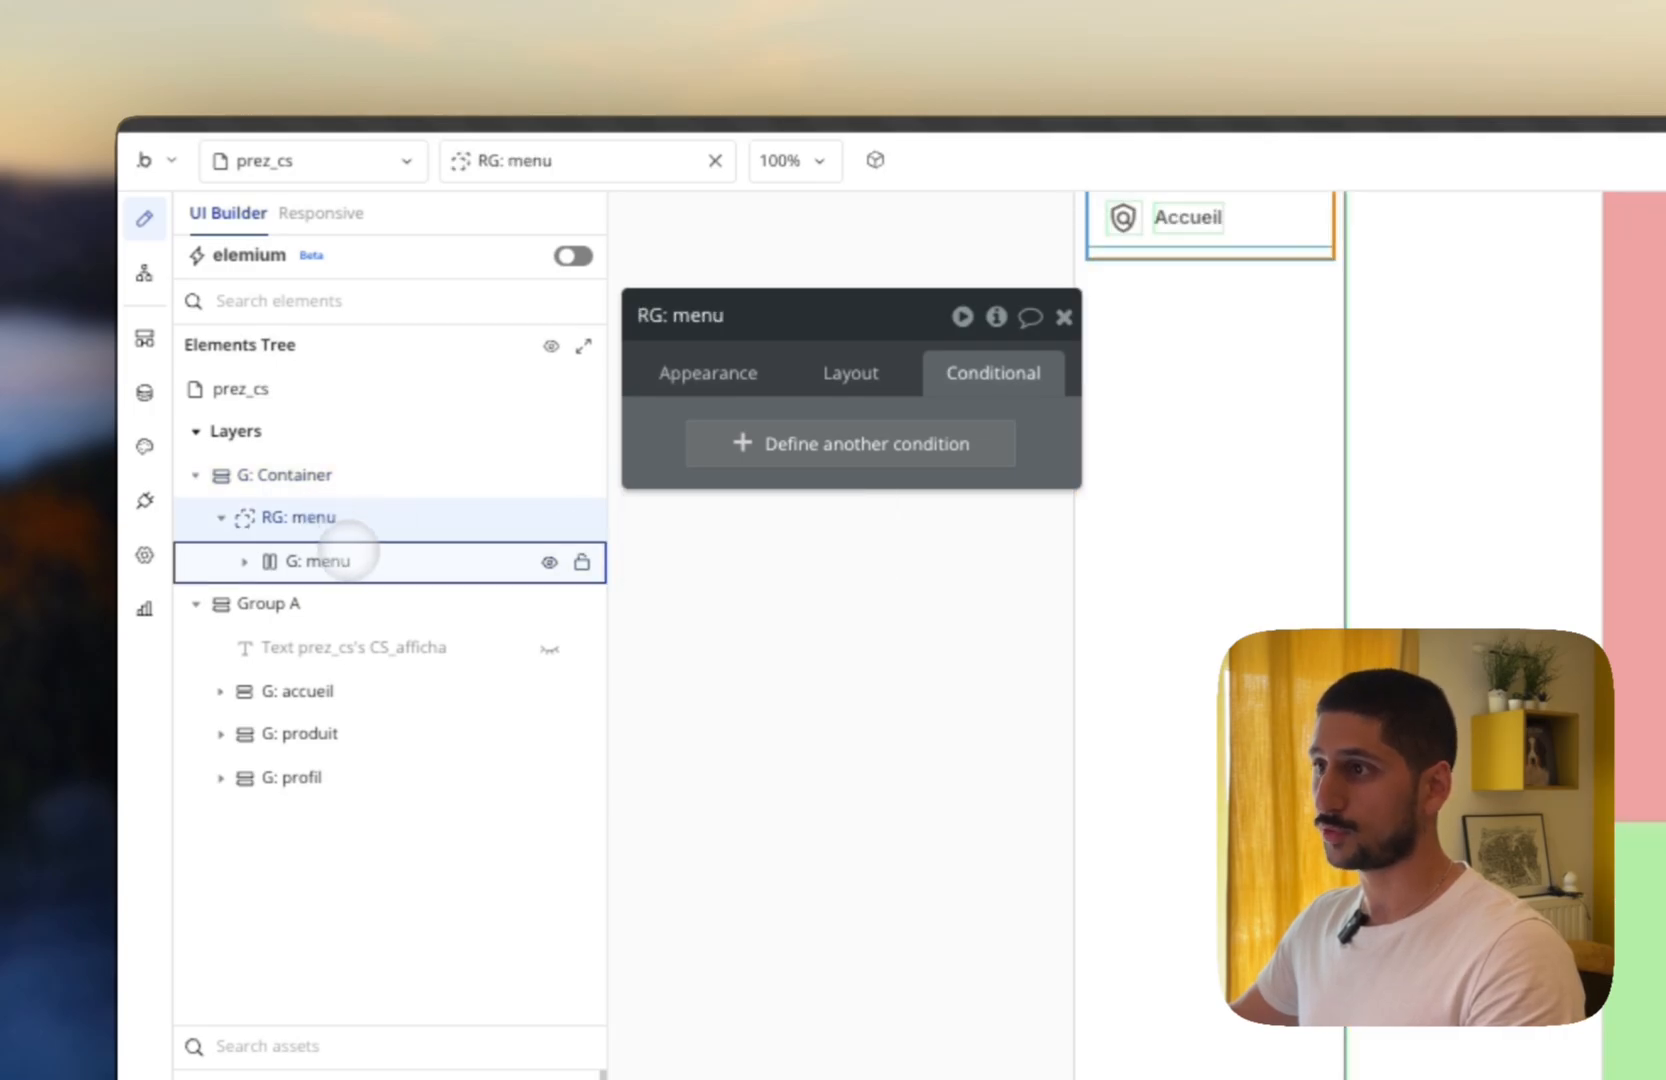
click(325, 560)
click(244, 561)
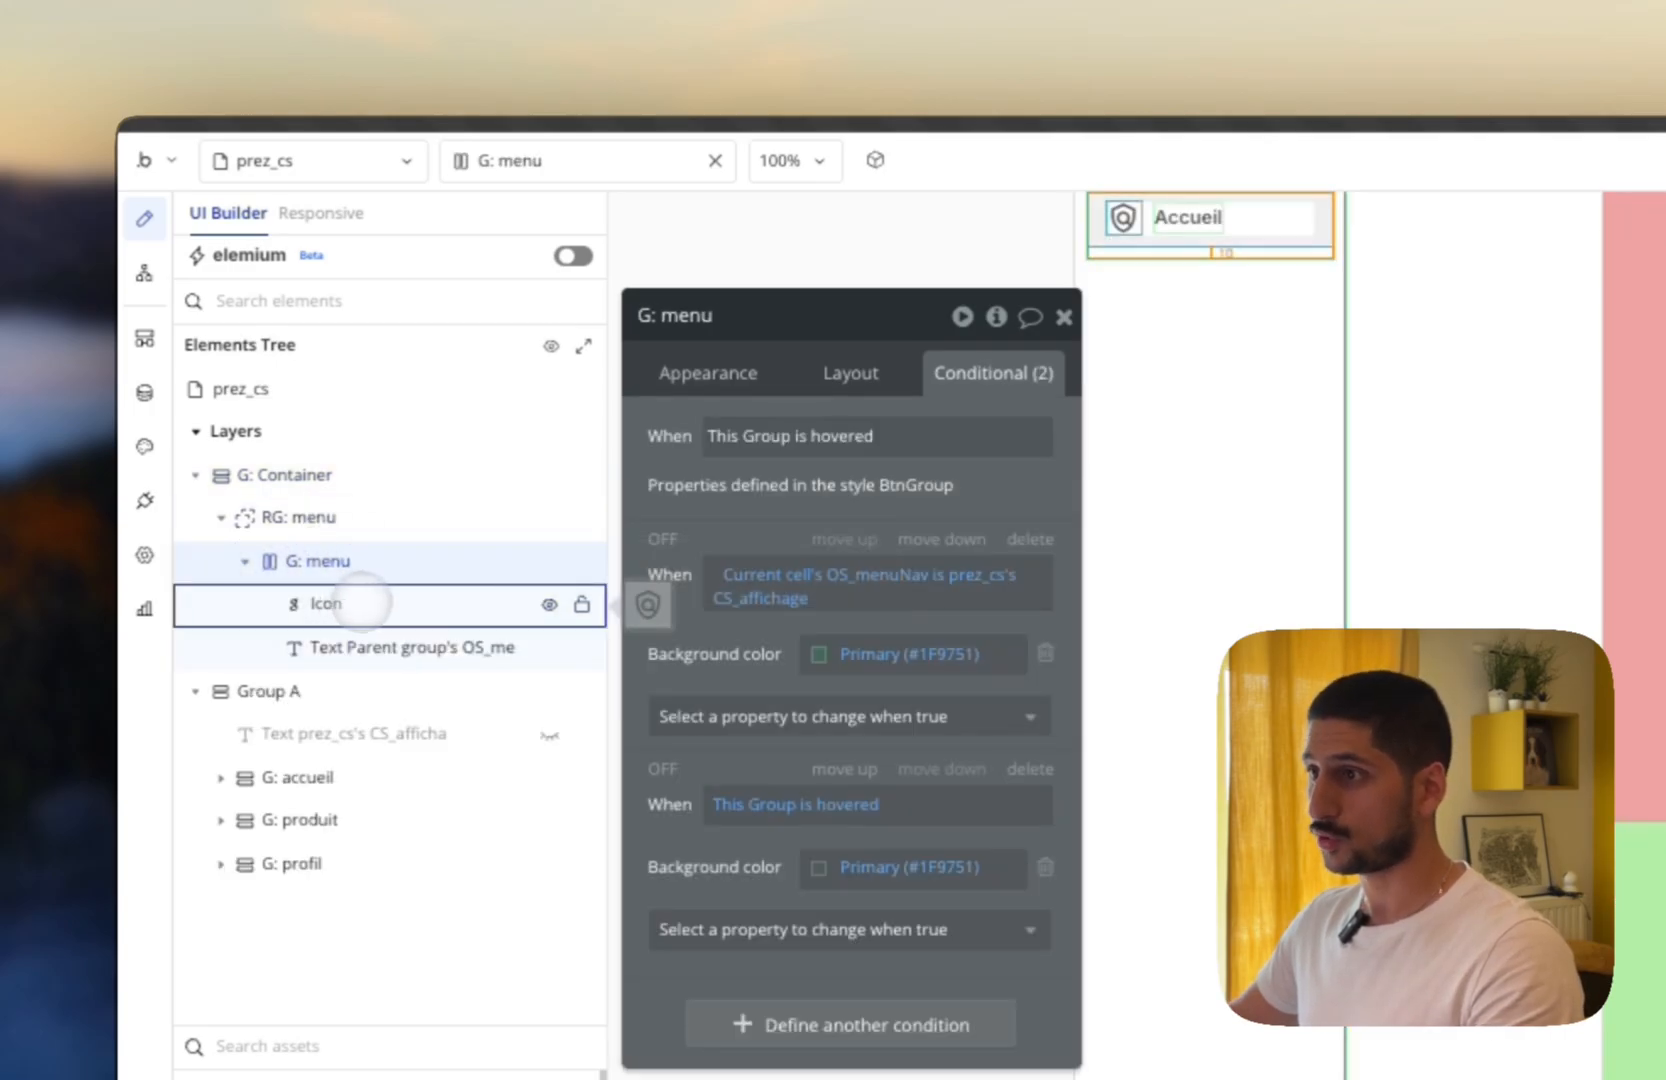
click(361, 601)
click(390, 643)
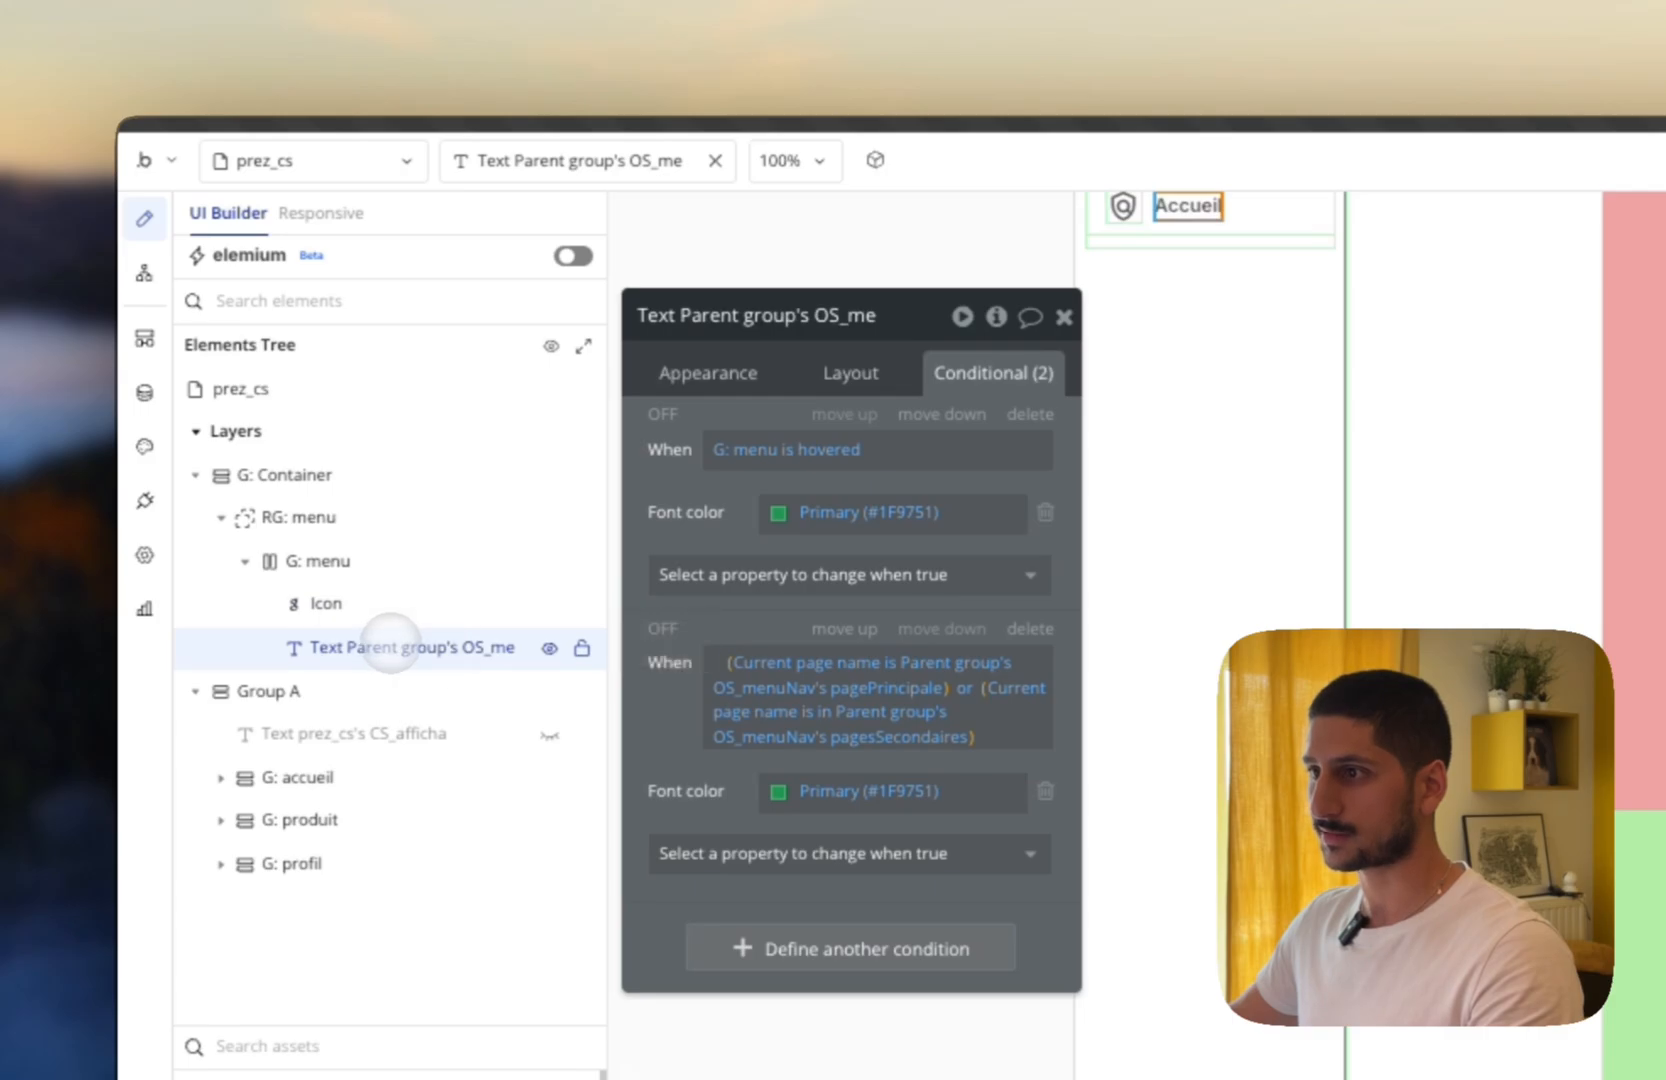
click(376, 601)
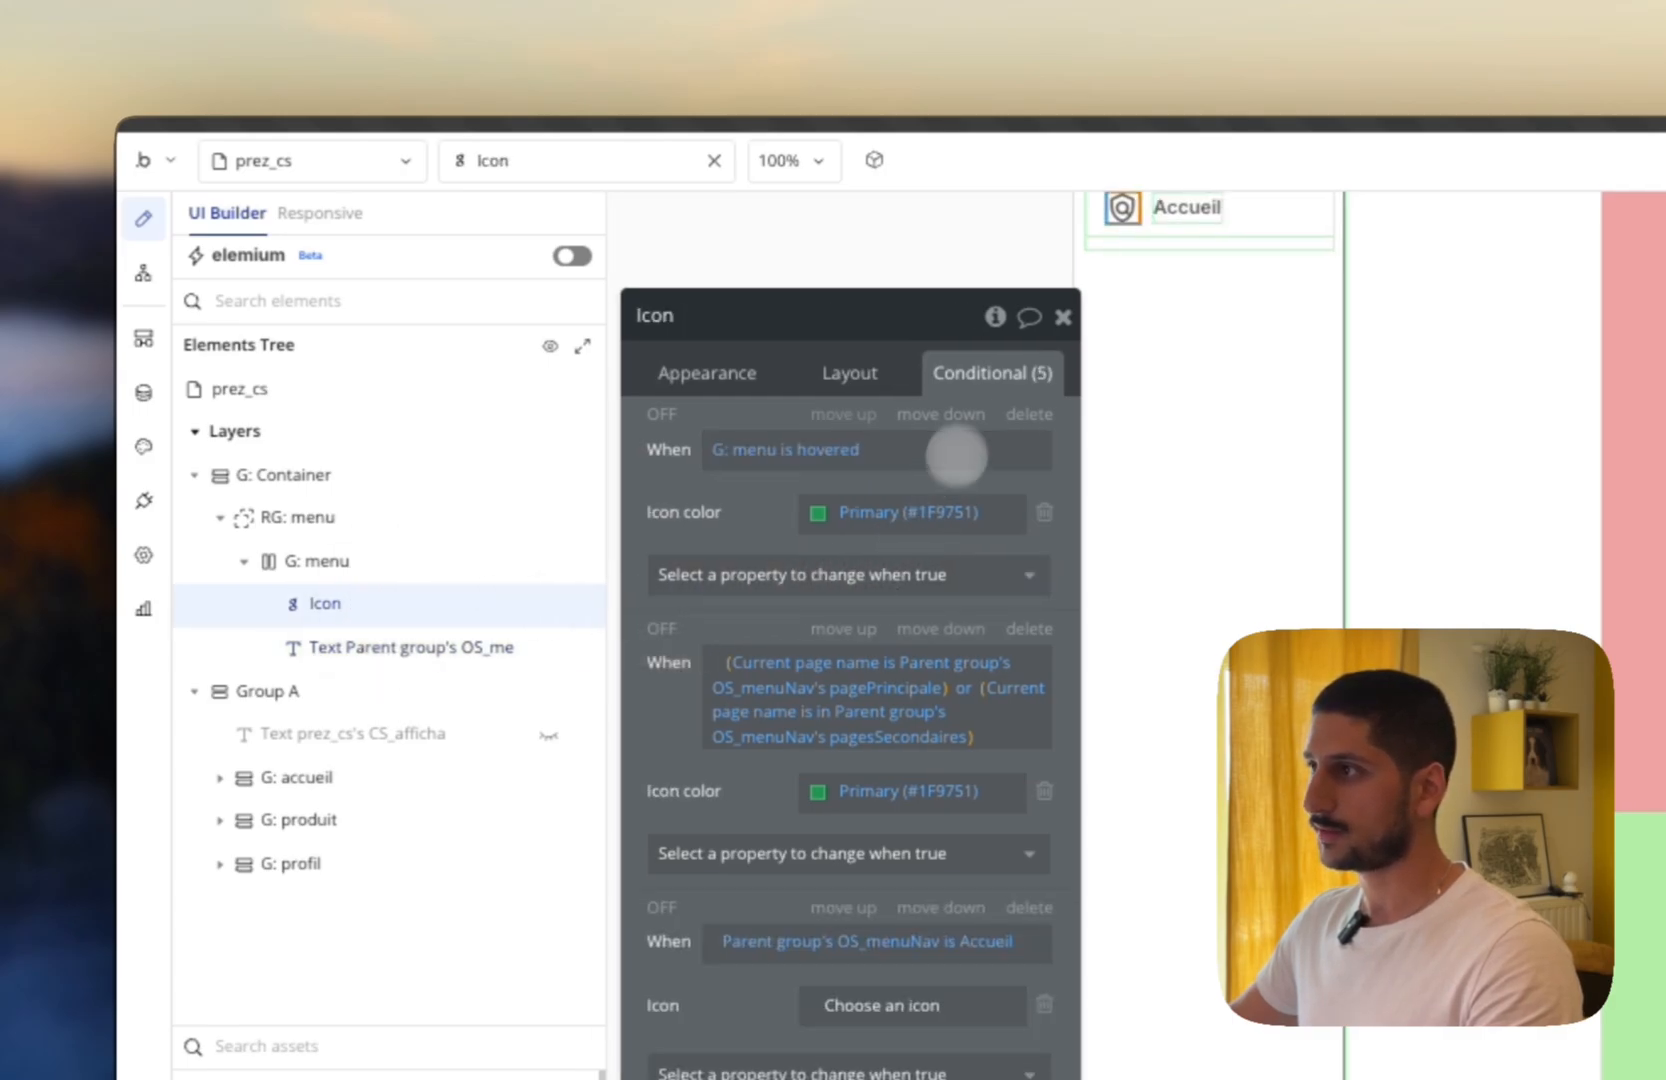
Inspect the menu icon's custom states, and open the properties of the prez_cs page.
click(996, 316)
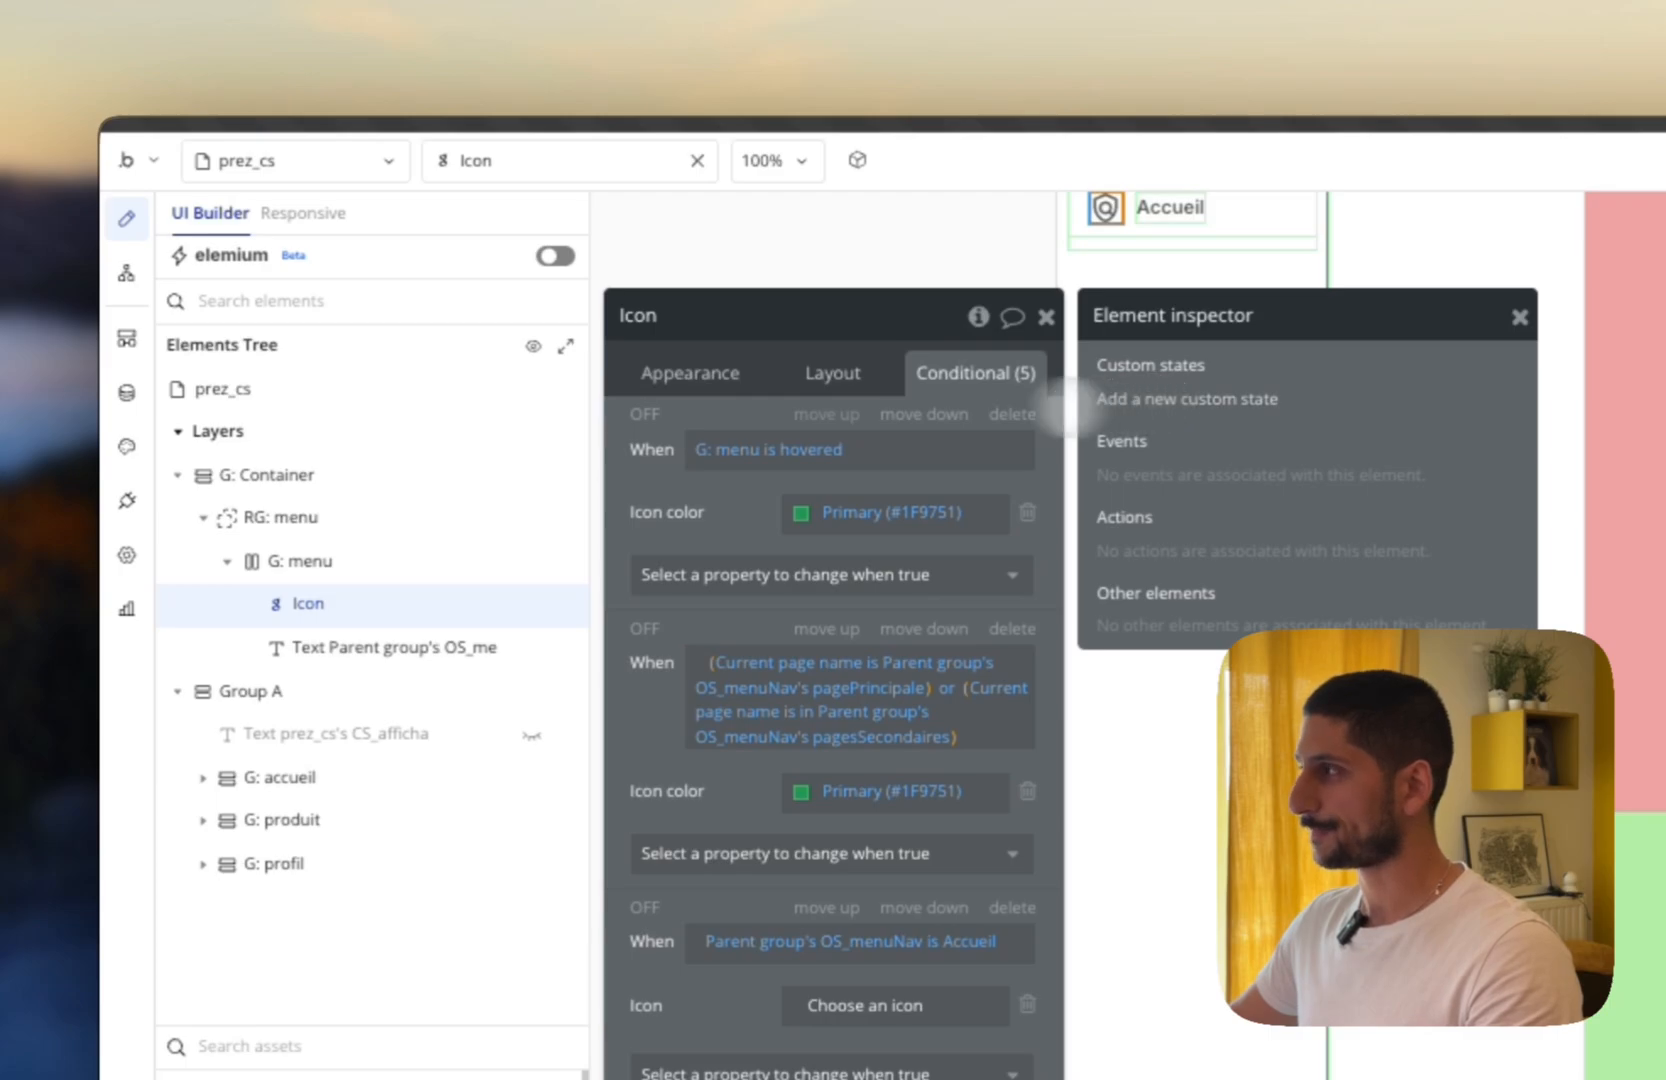
click(873, 262)
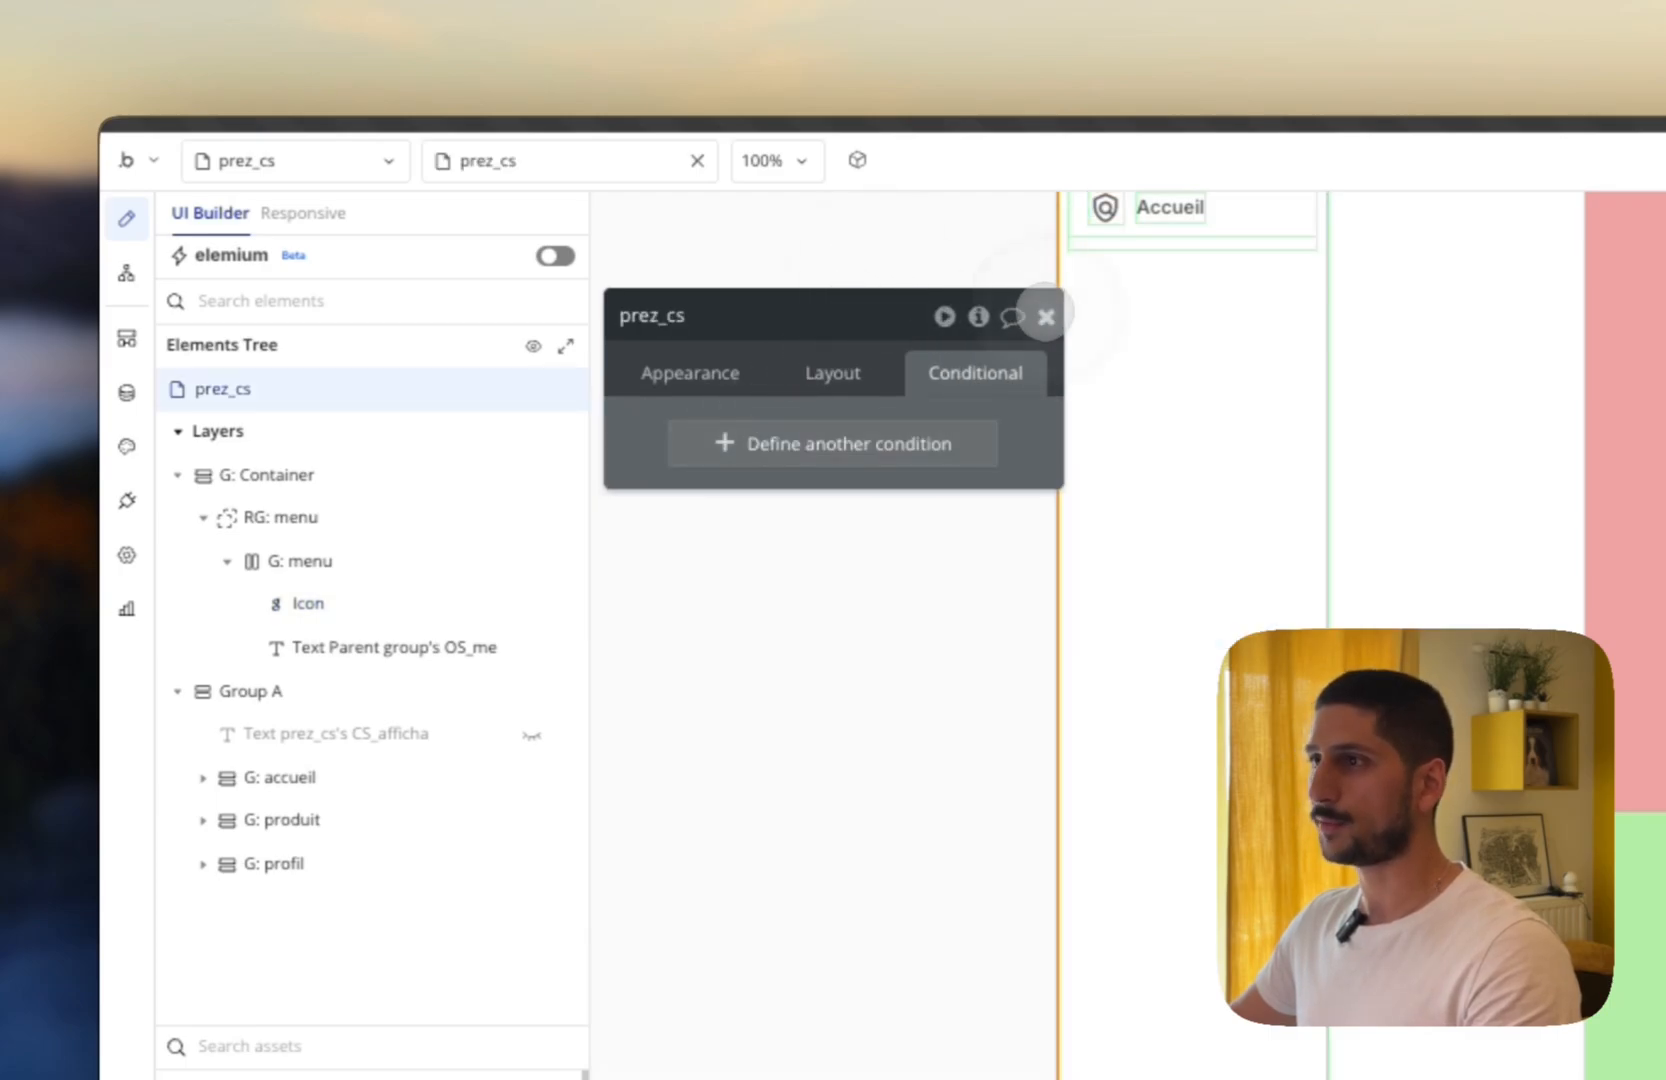
click(1046, 316)
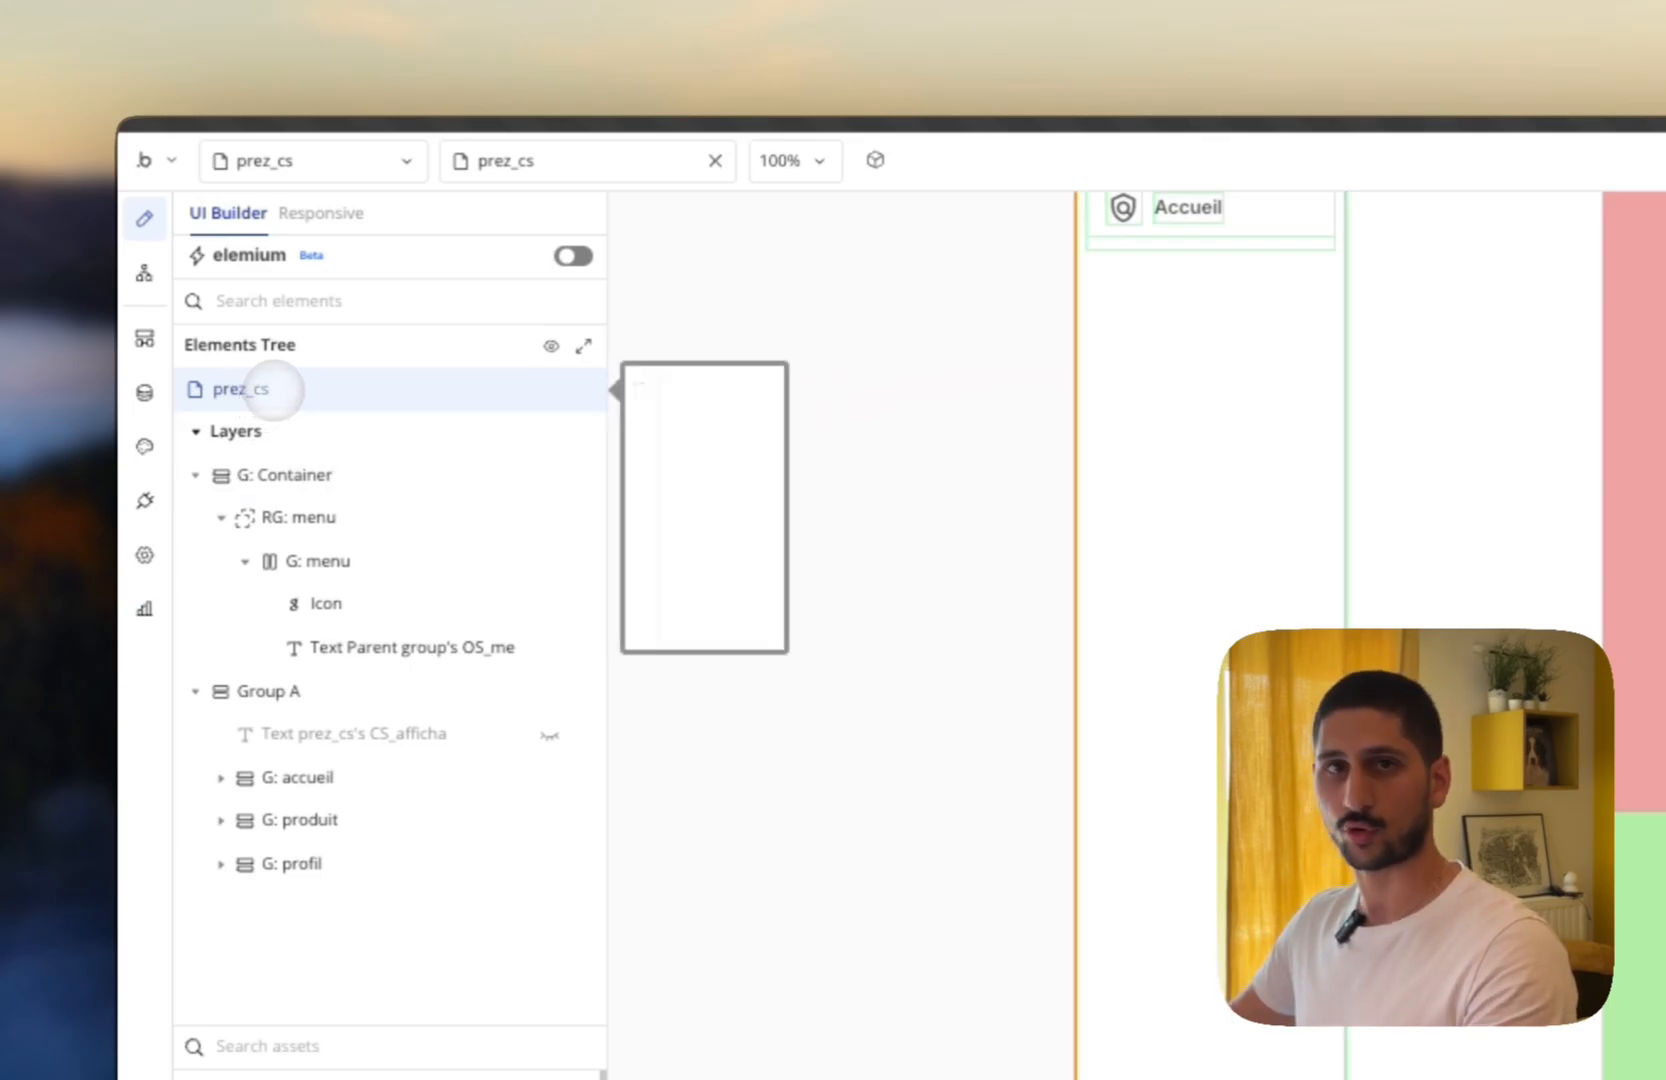
double_click(303, 390)
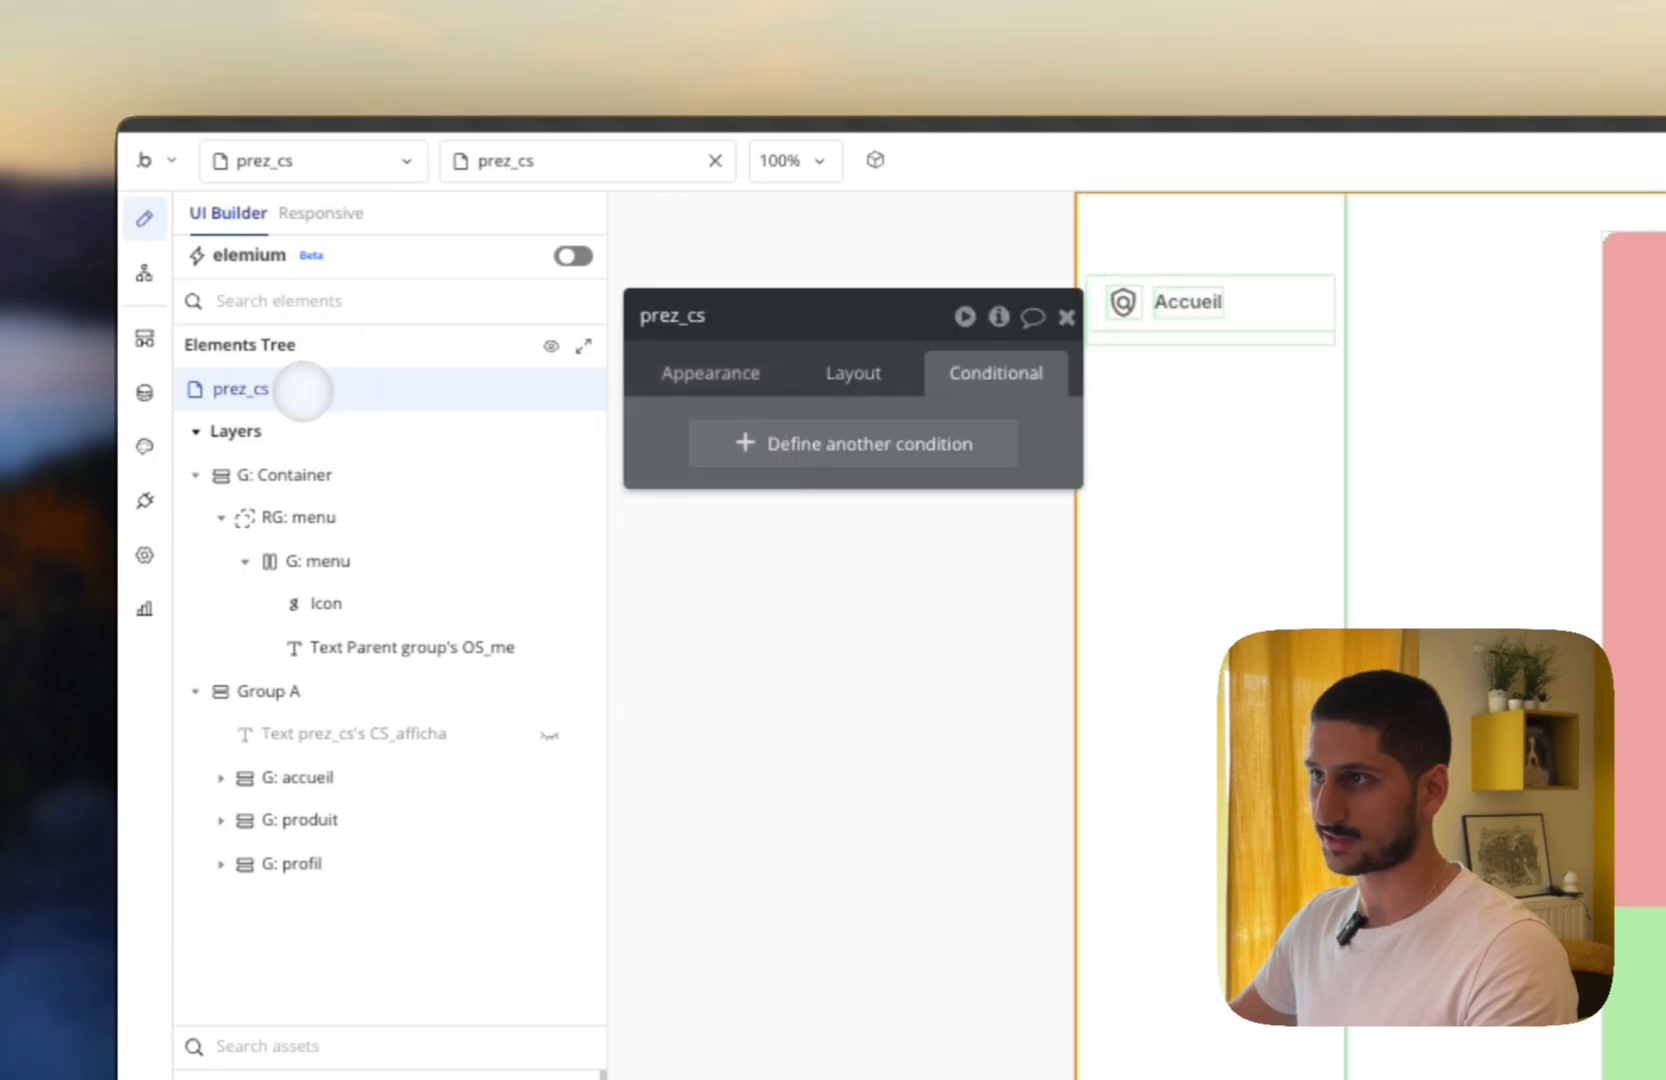
Inspect the custom states of the prez_cs page and examine the option sets, data types and basic types available for CS_affichage.
click(779, 293)
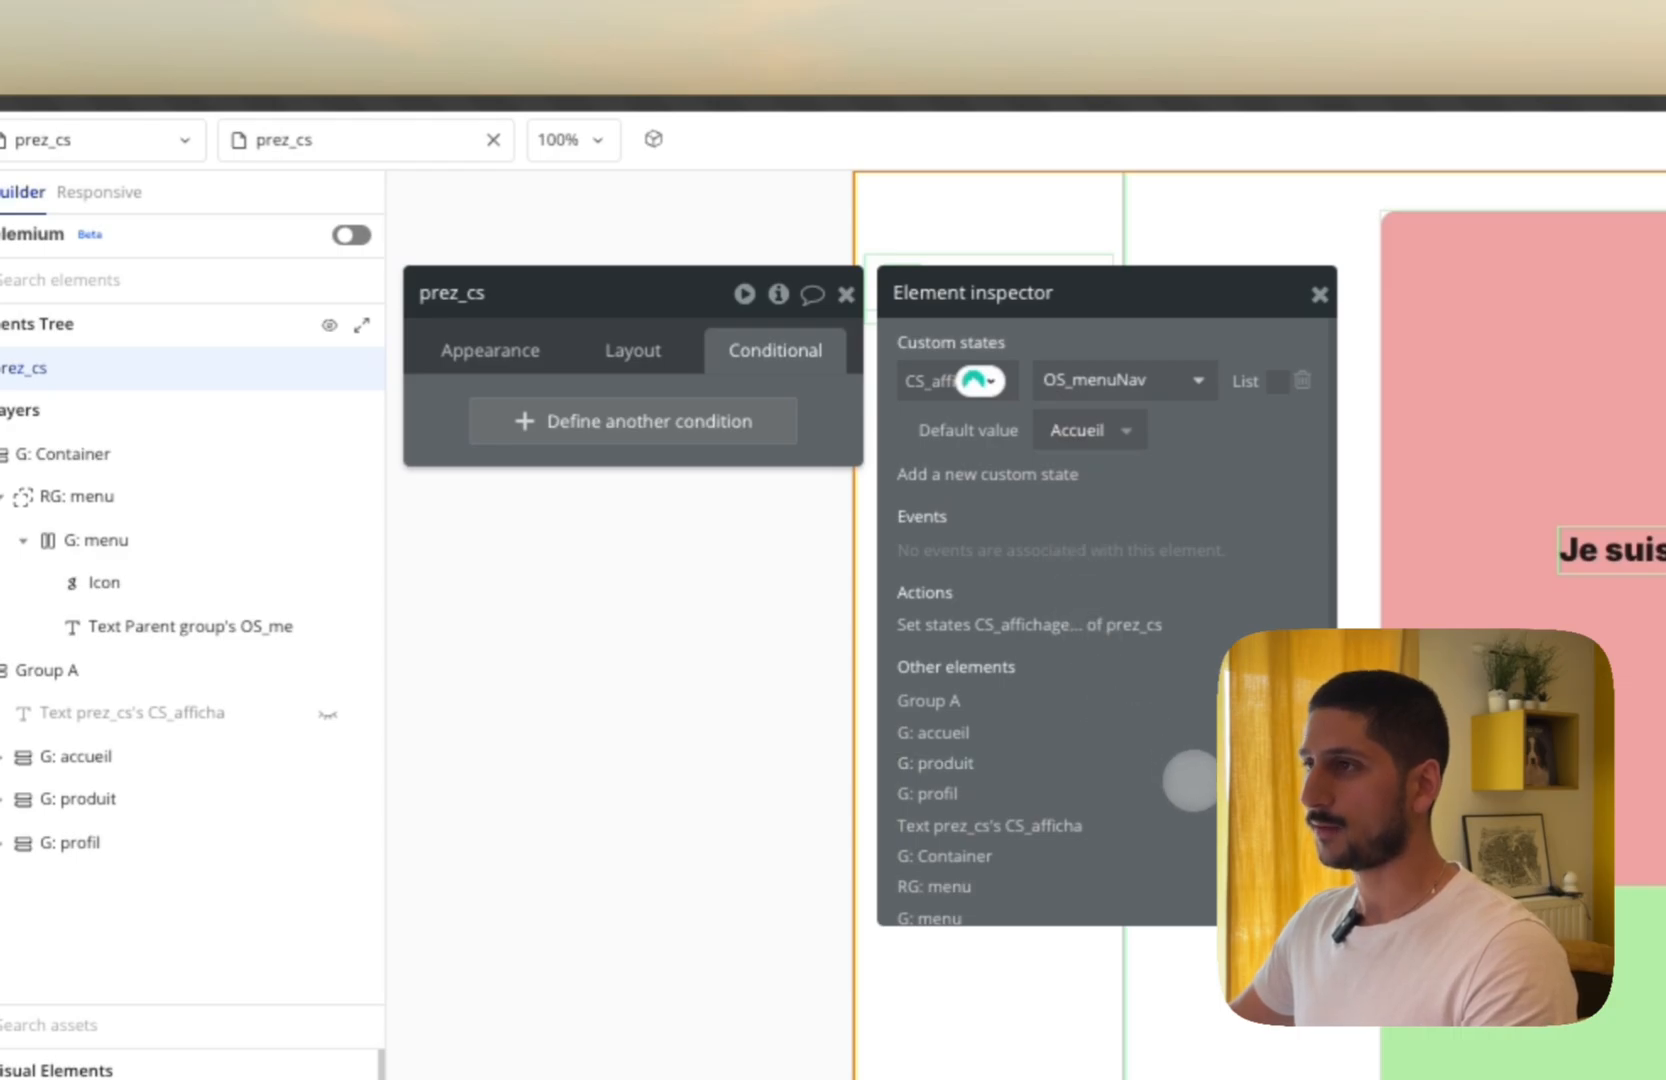
mouse_move(48, 369)
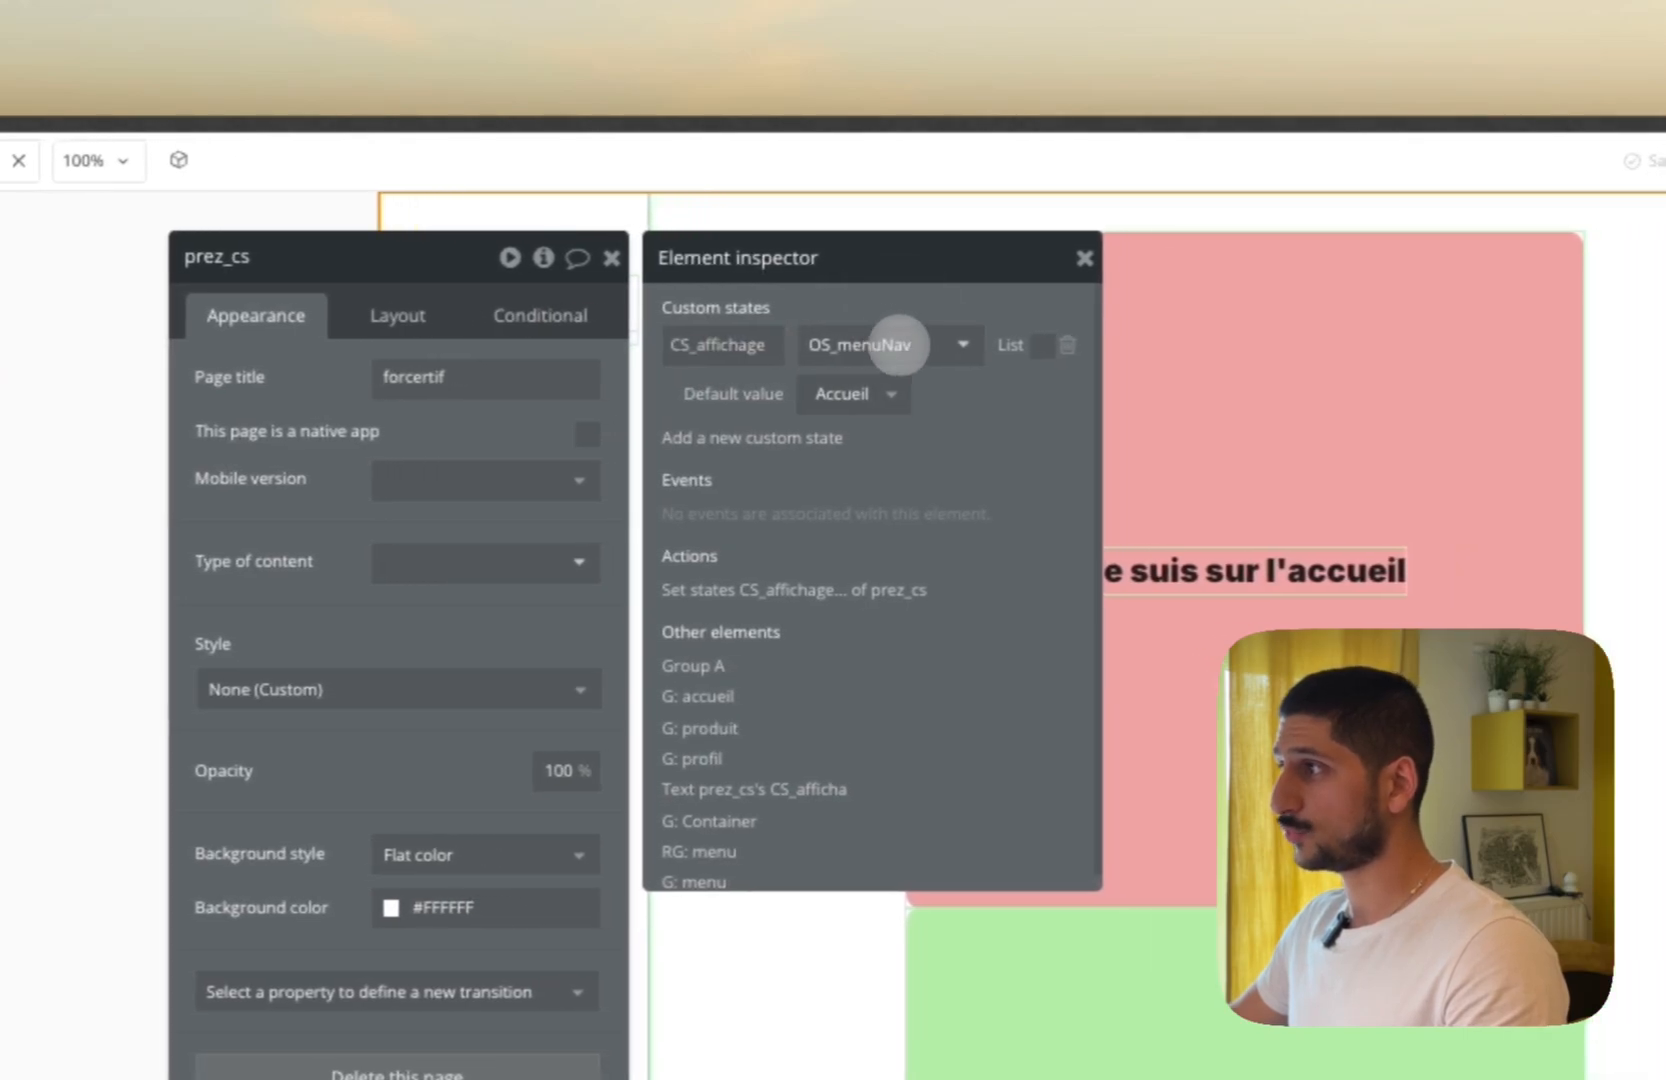
click(897, 344)
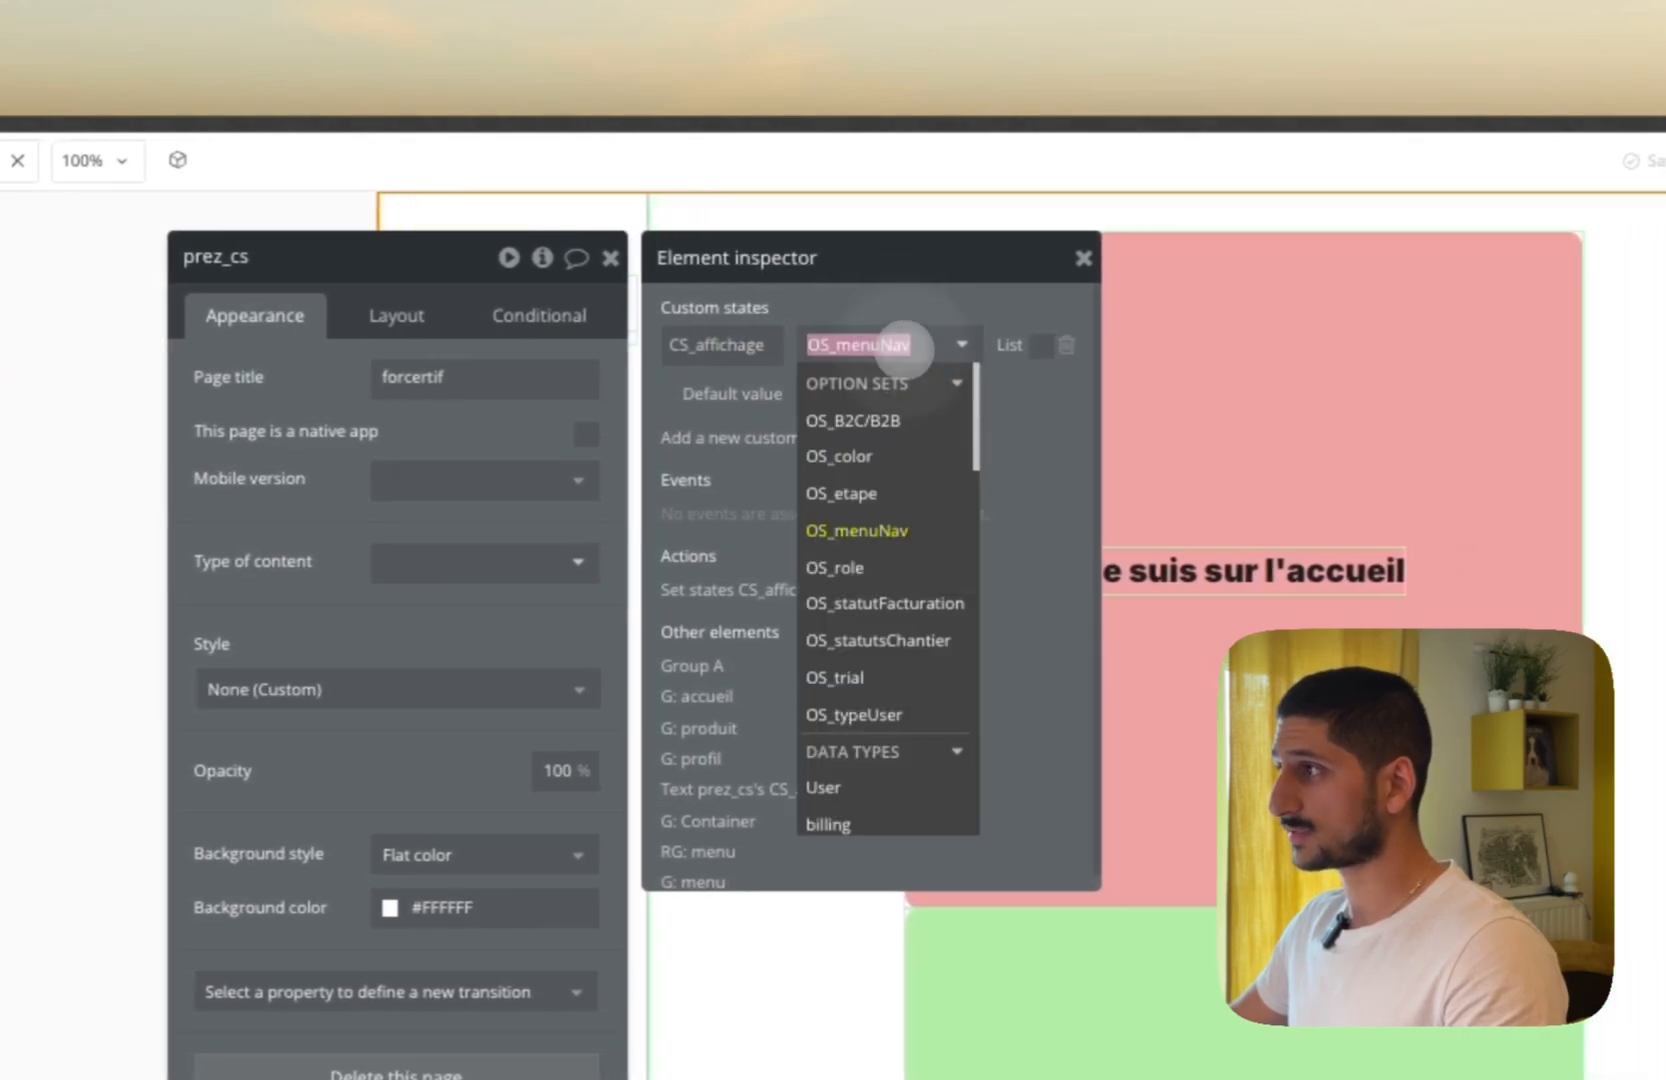
click(864, 383)
click(901, 420)
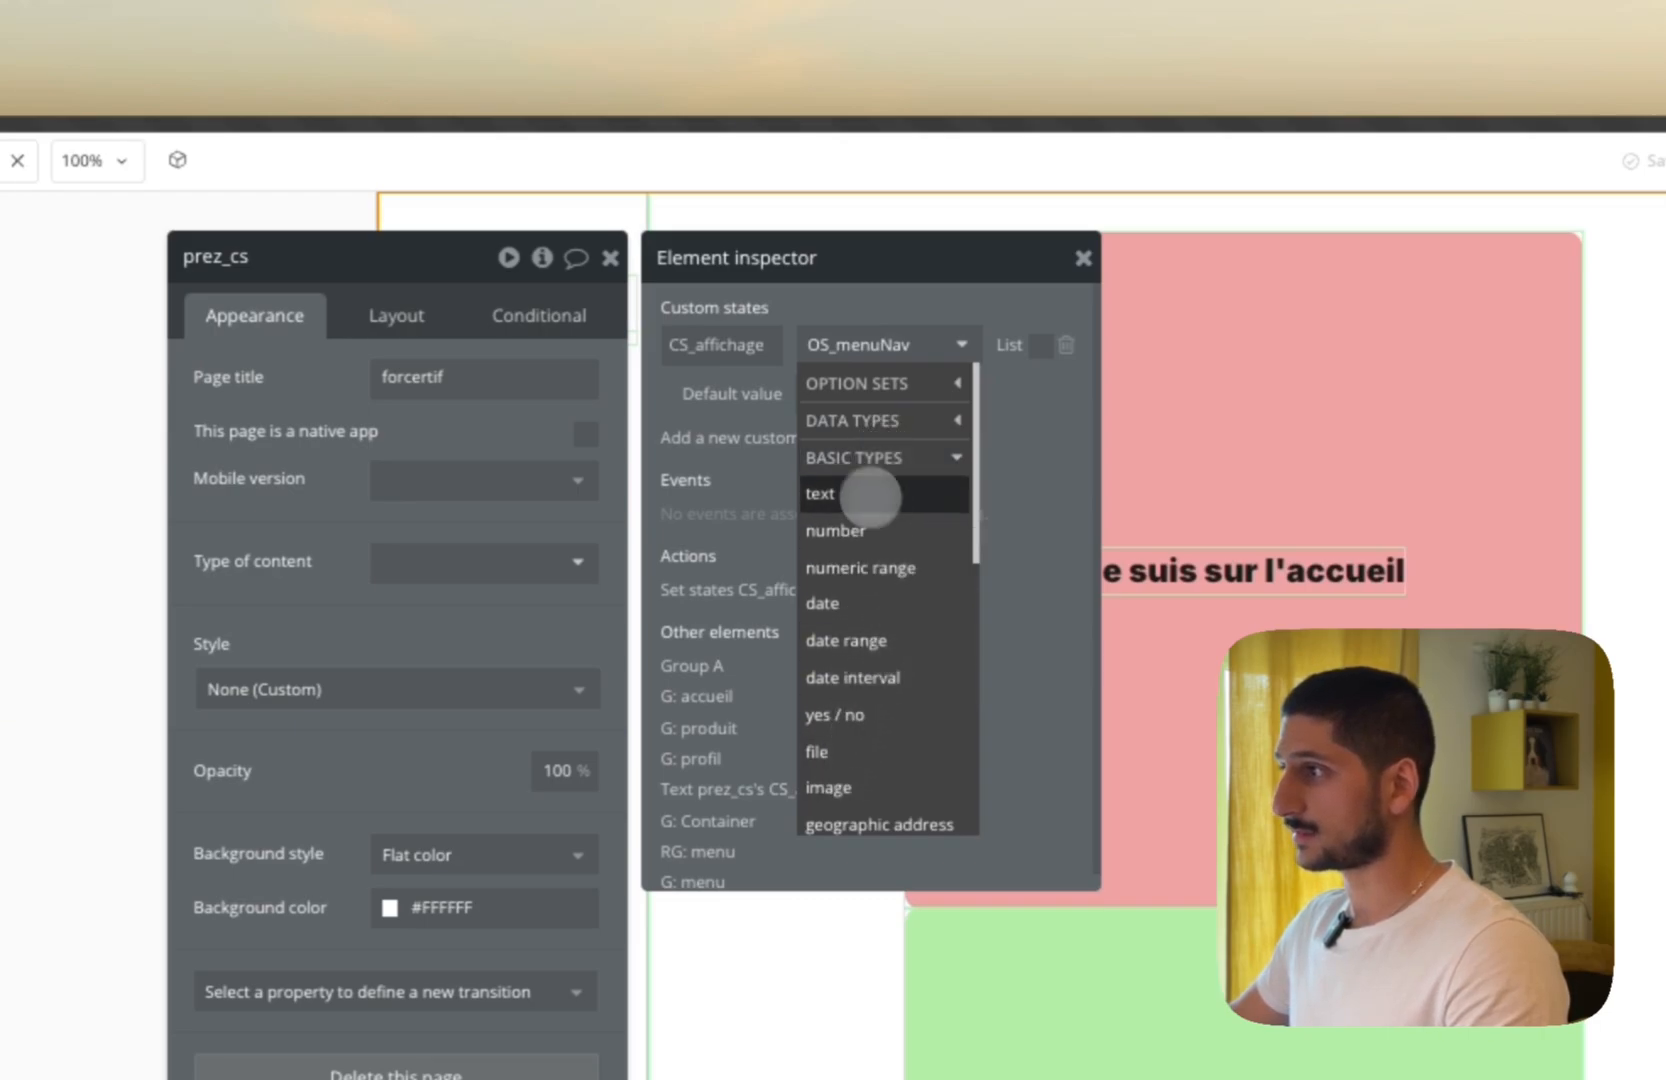
click(858, 458)
click(875, 496)
click(875, 498)
click(877, 457)
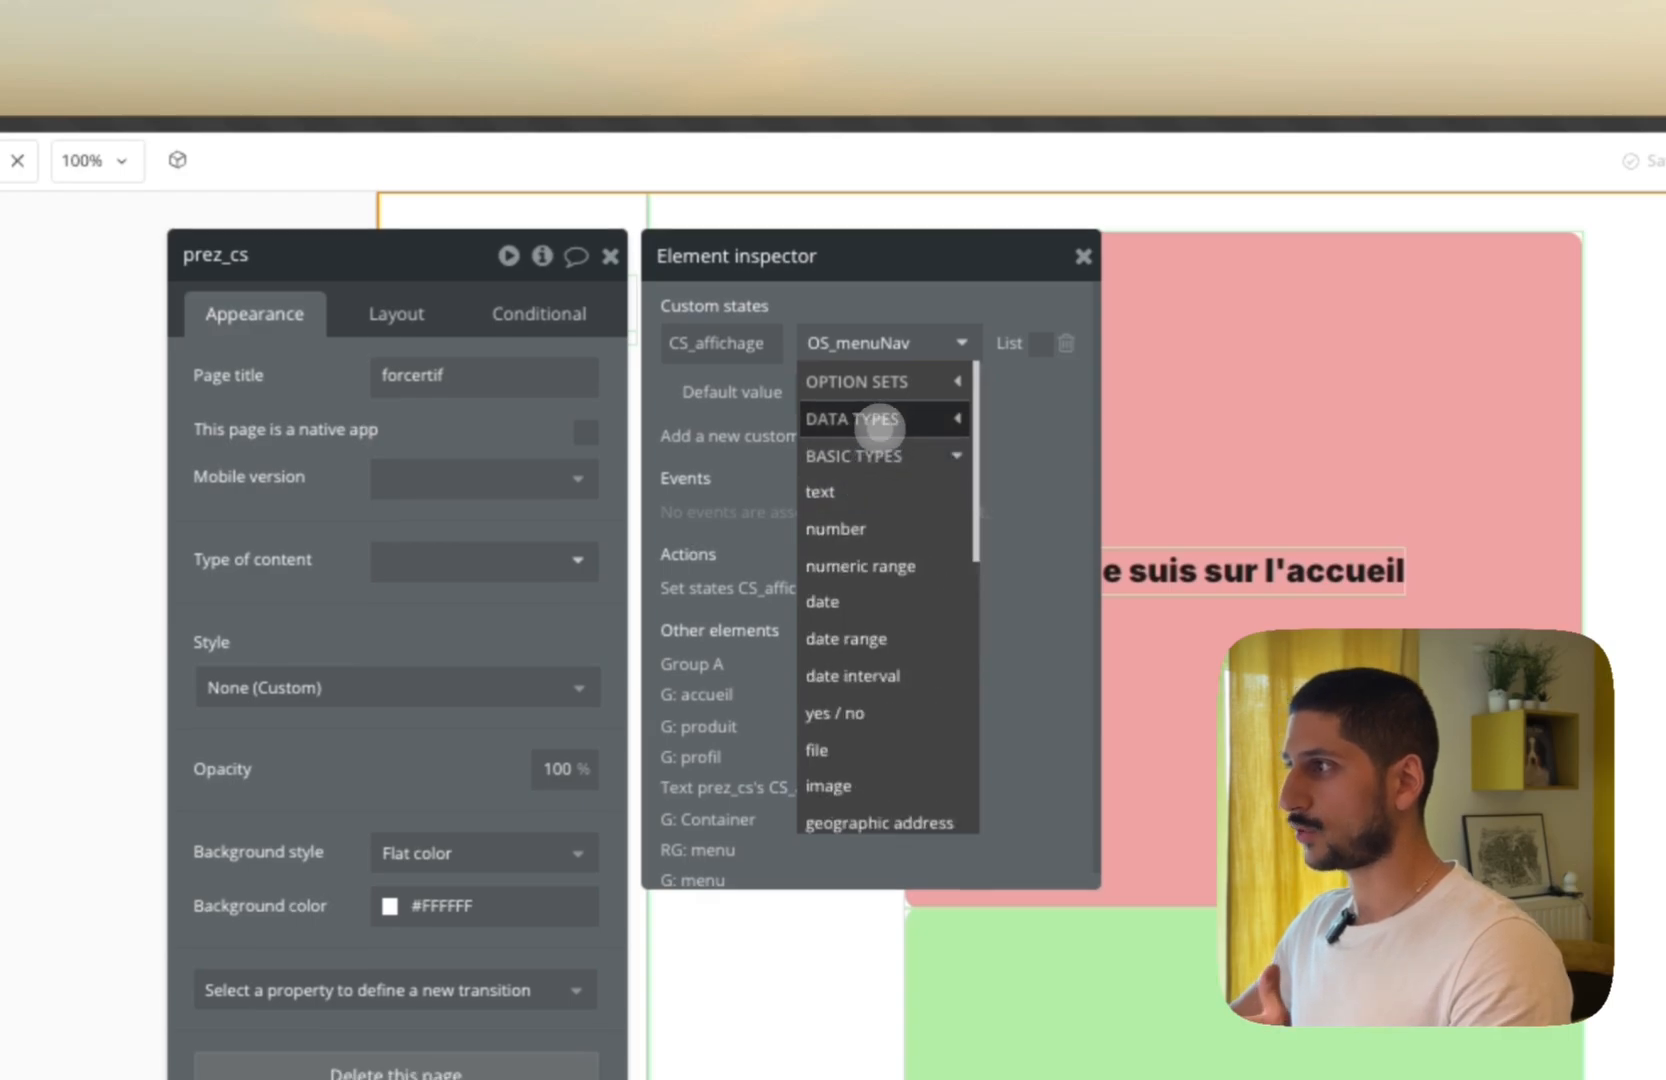
click(880, 420)
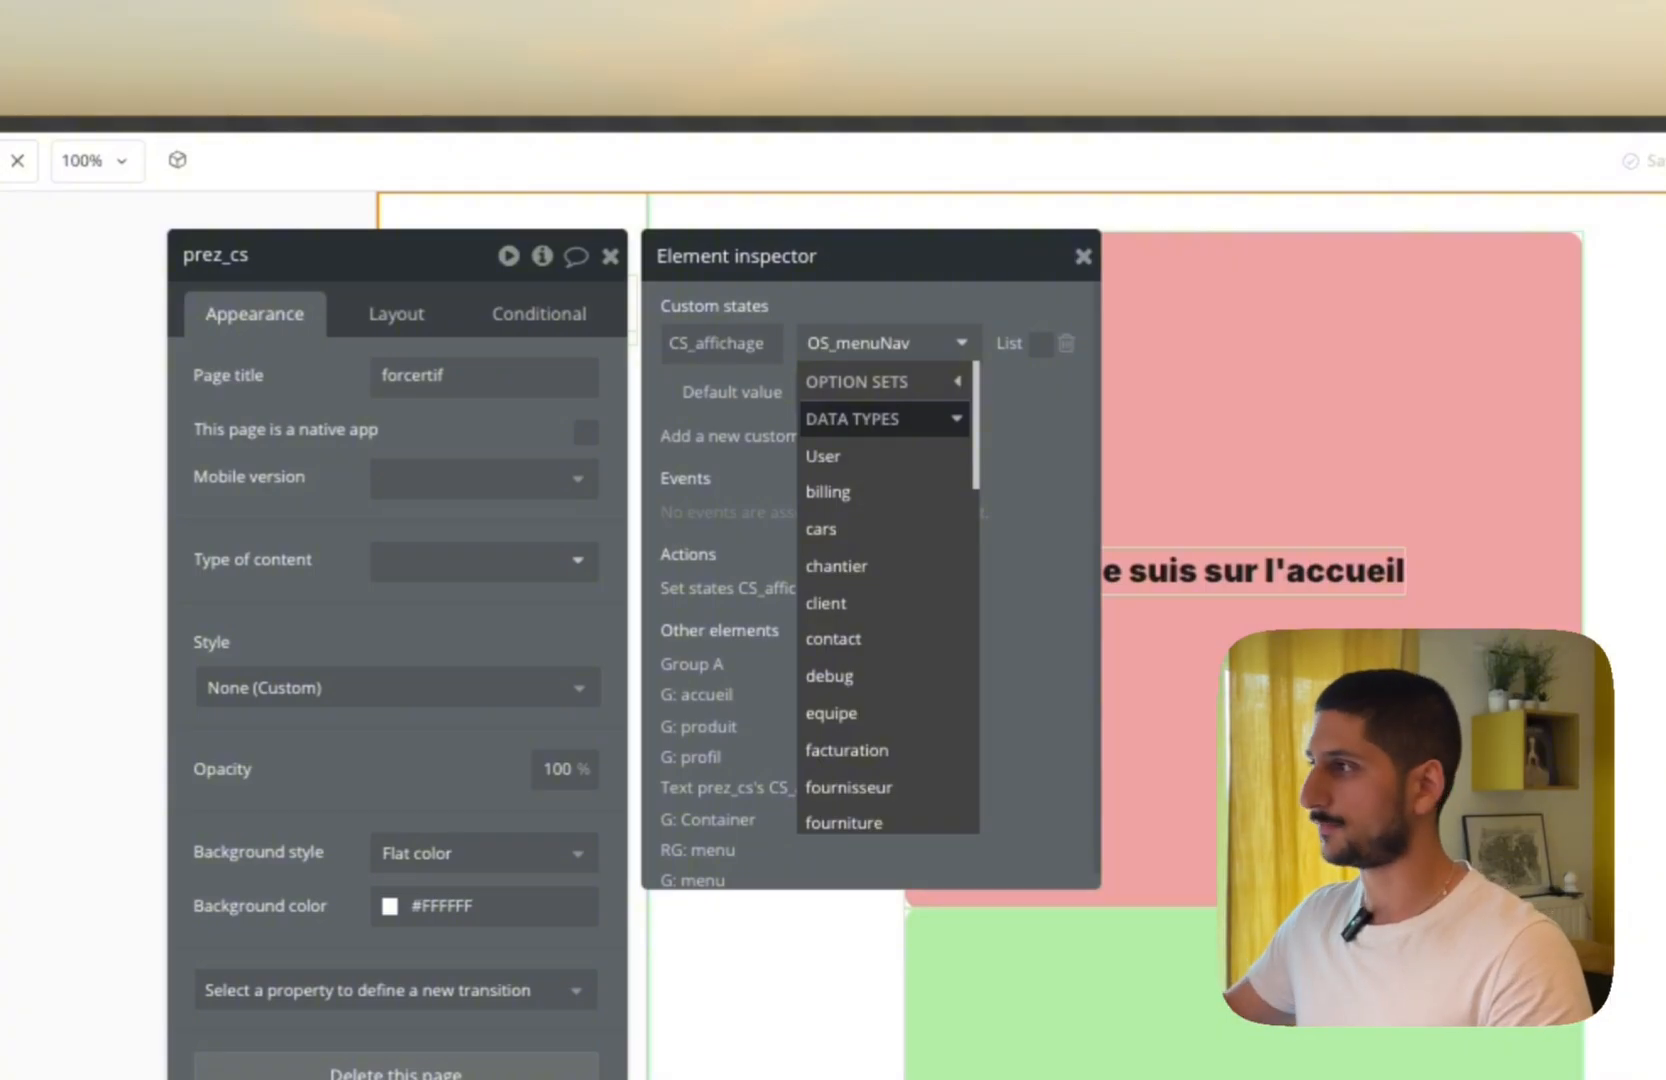
click(878, 390)
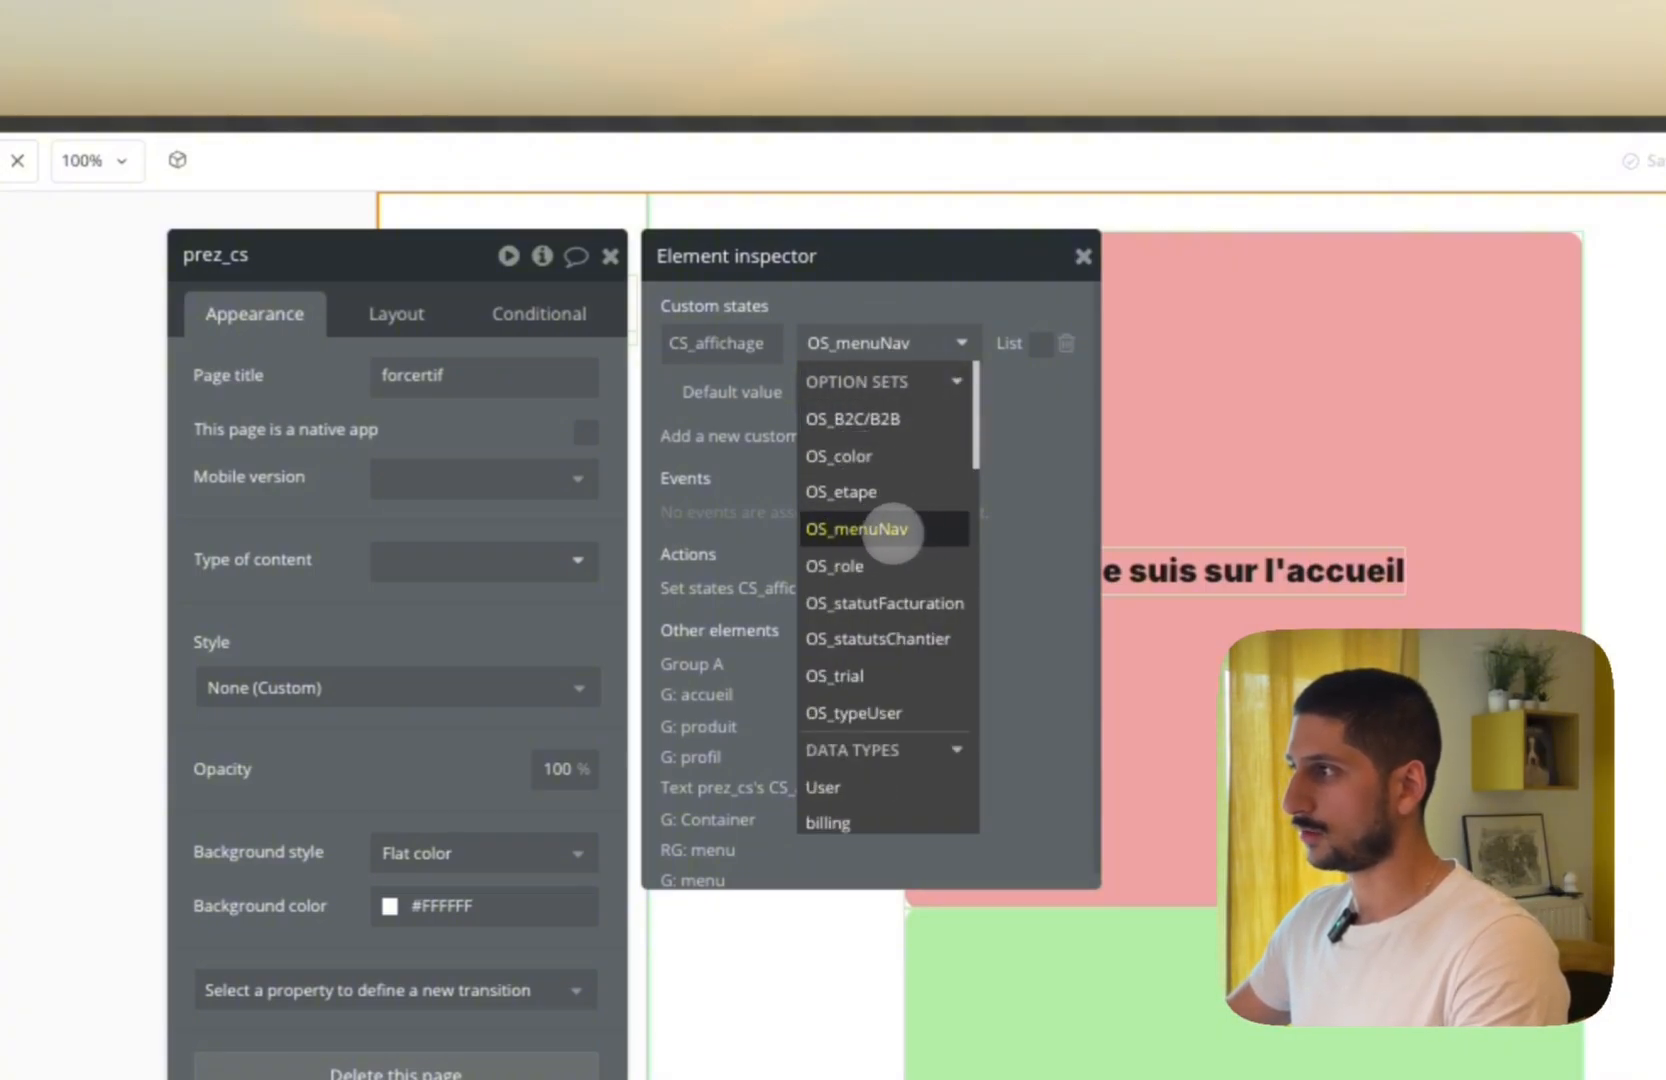
click(1004, 421)
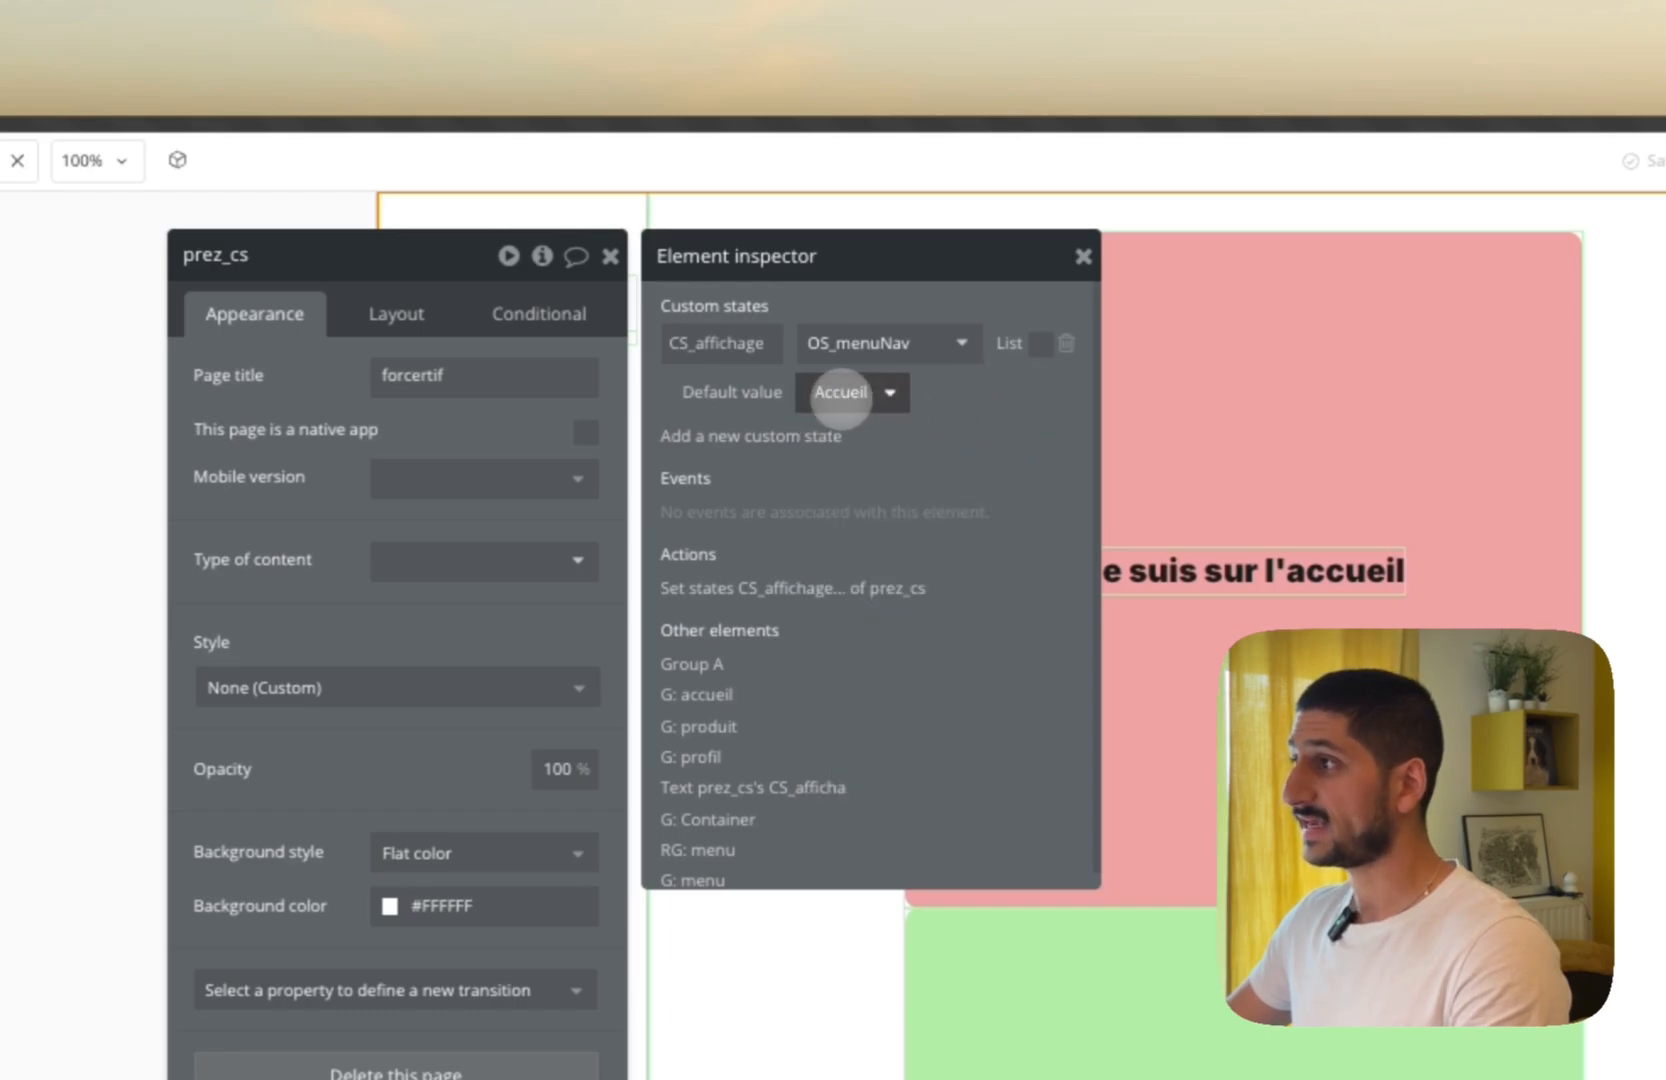
Try CS_affichage as a list, turn the list option back off, and set its default value to Accueil.
click(836, 393)
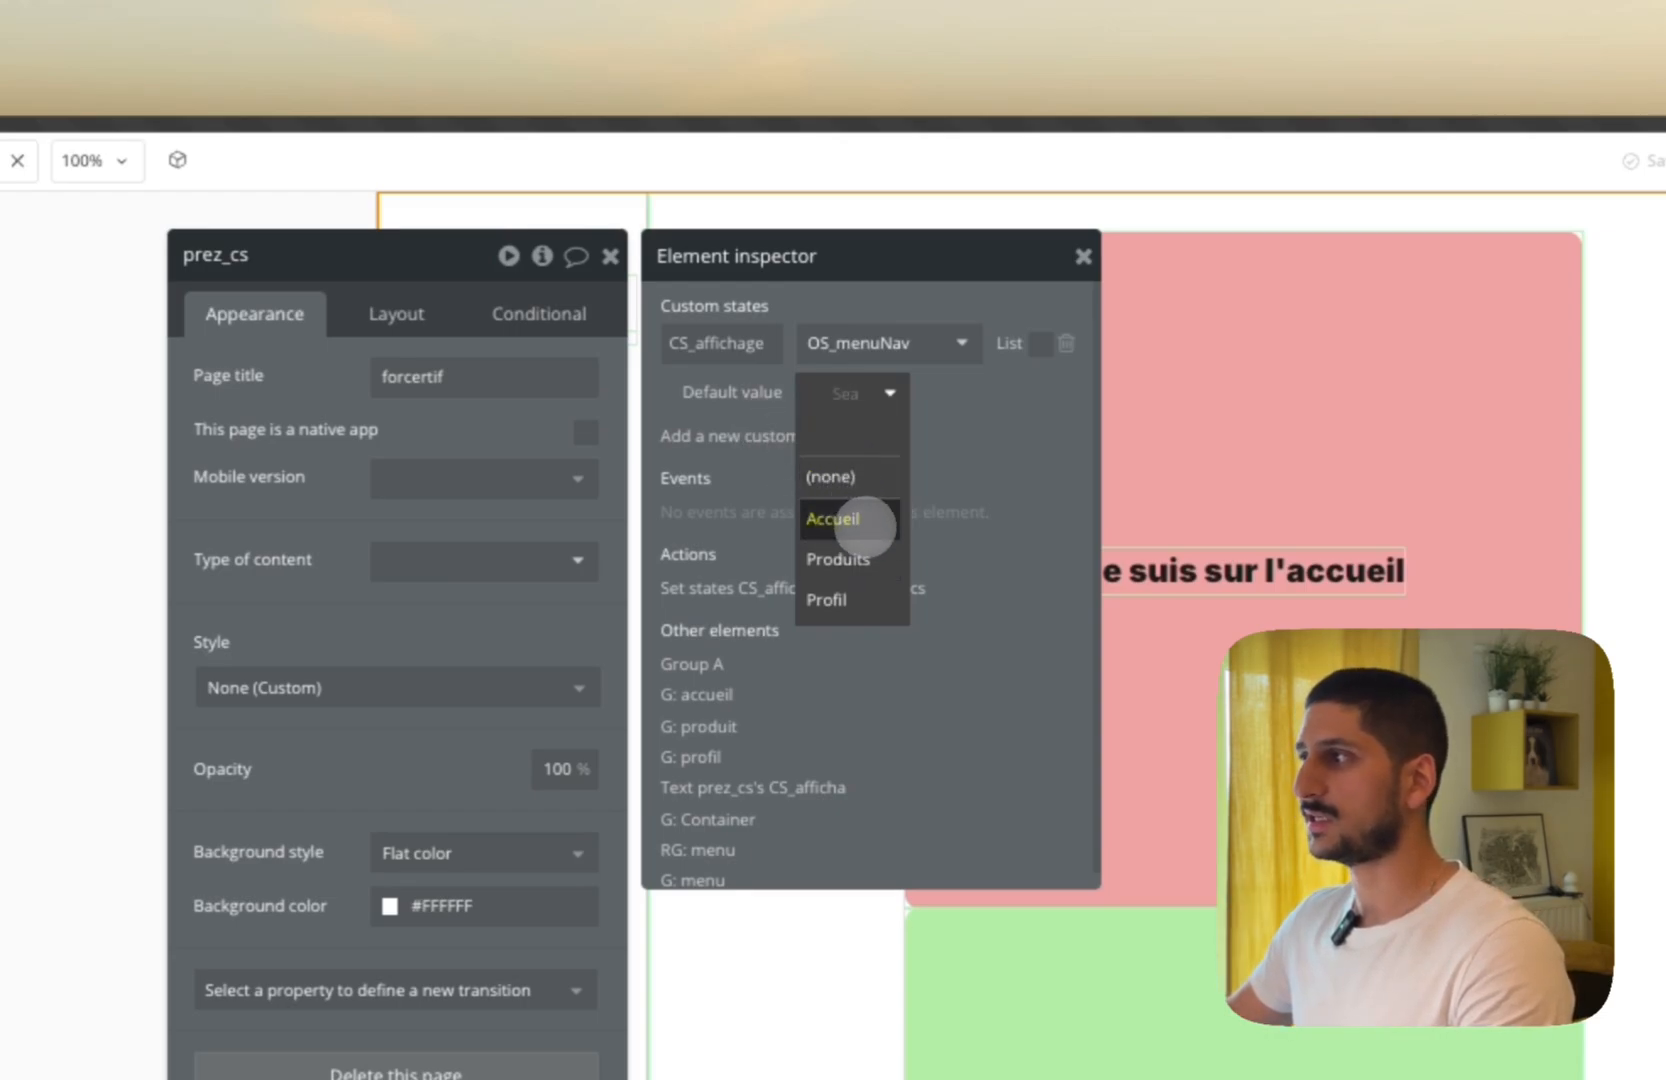
click(868, 518)
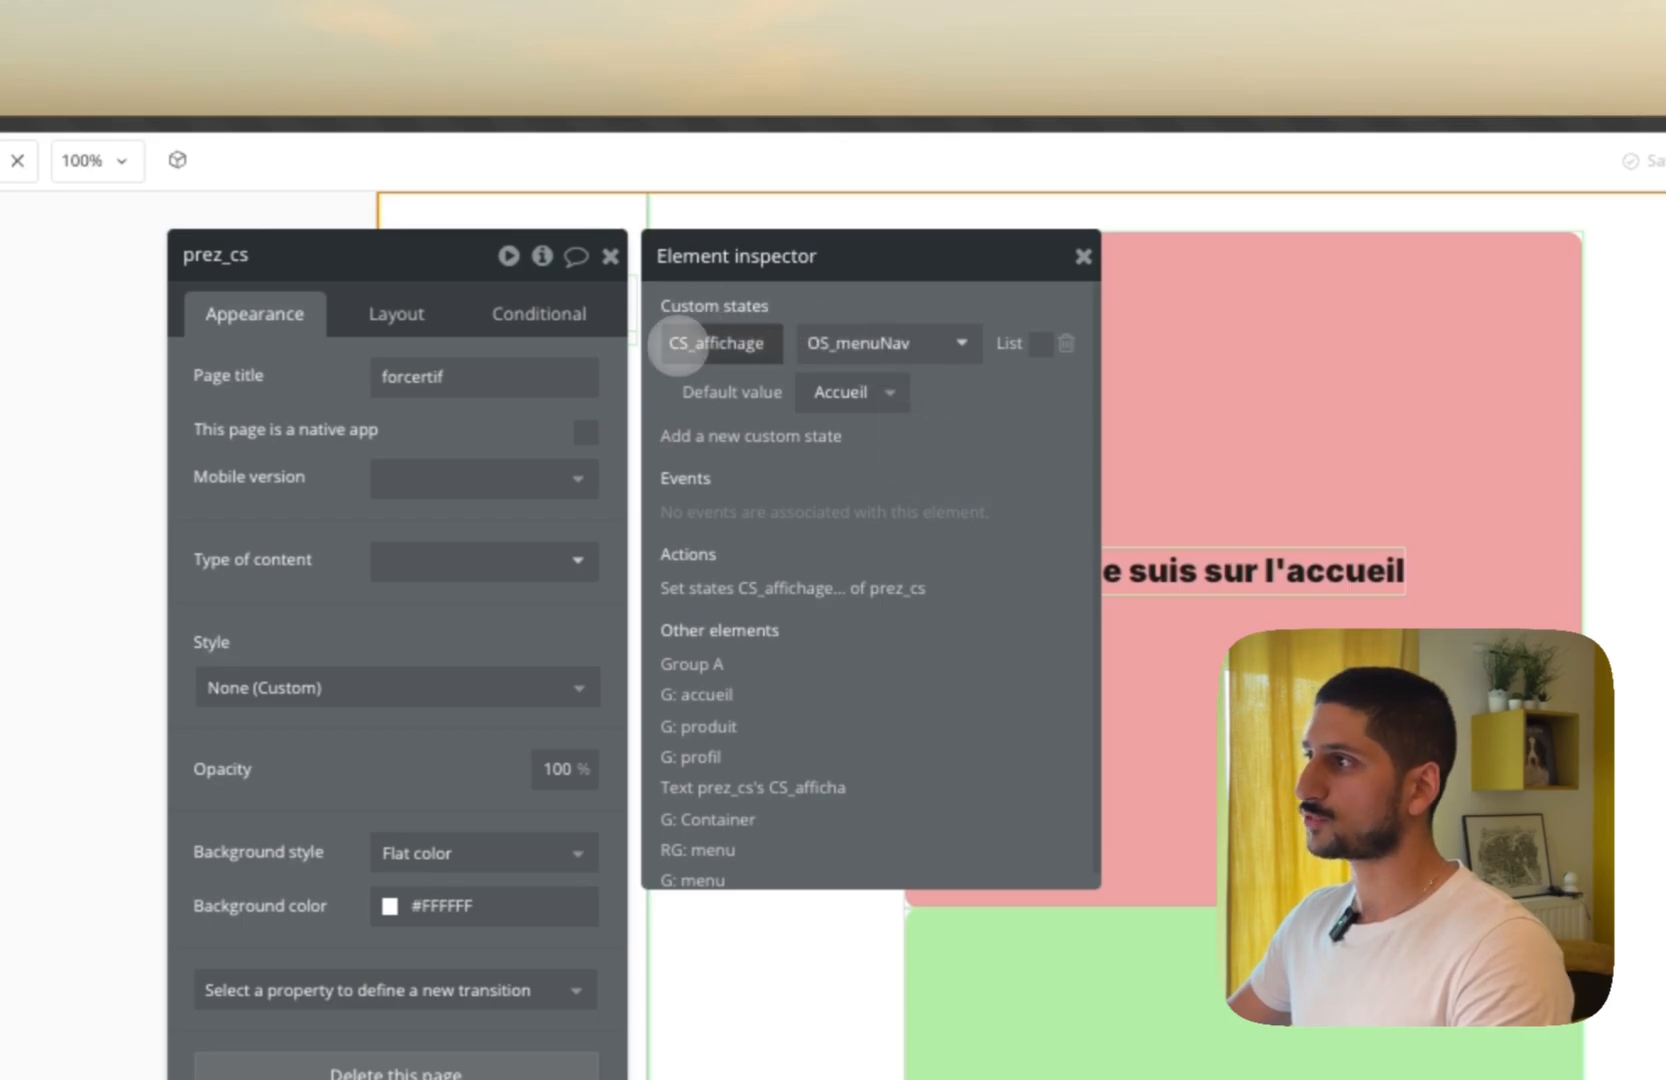
click(1036, 344)
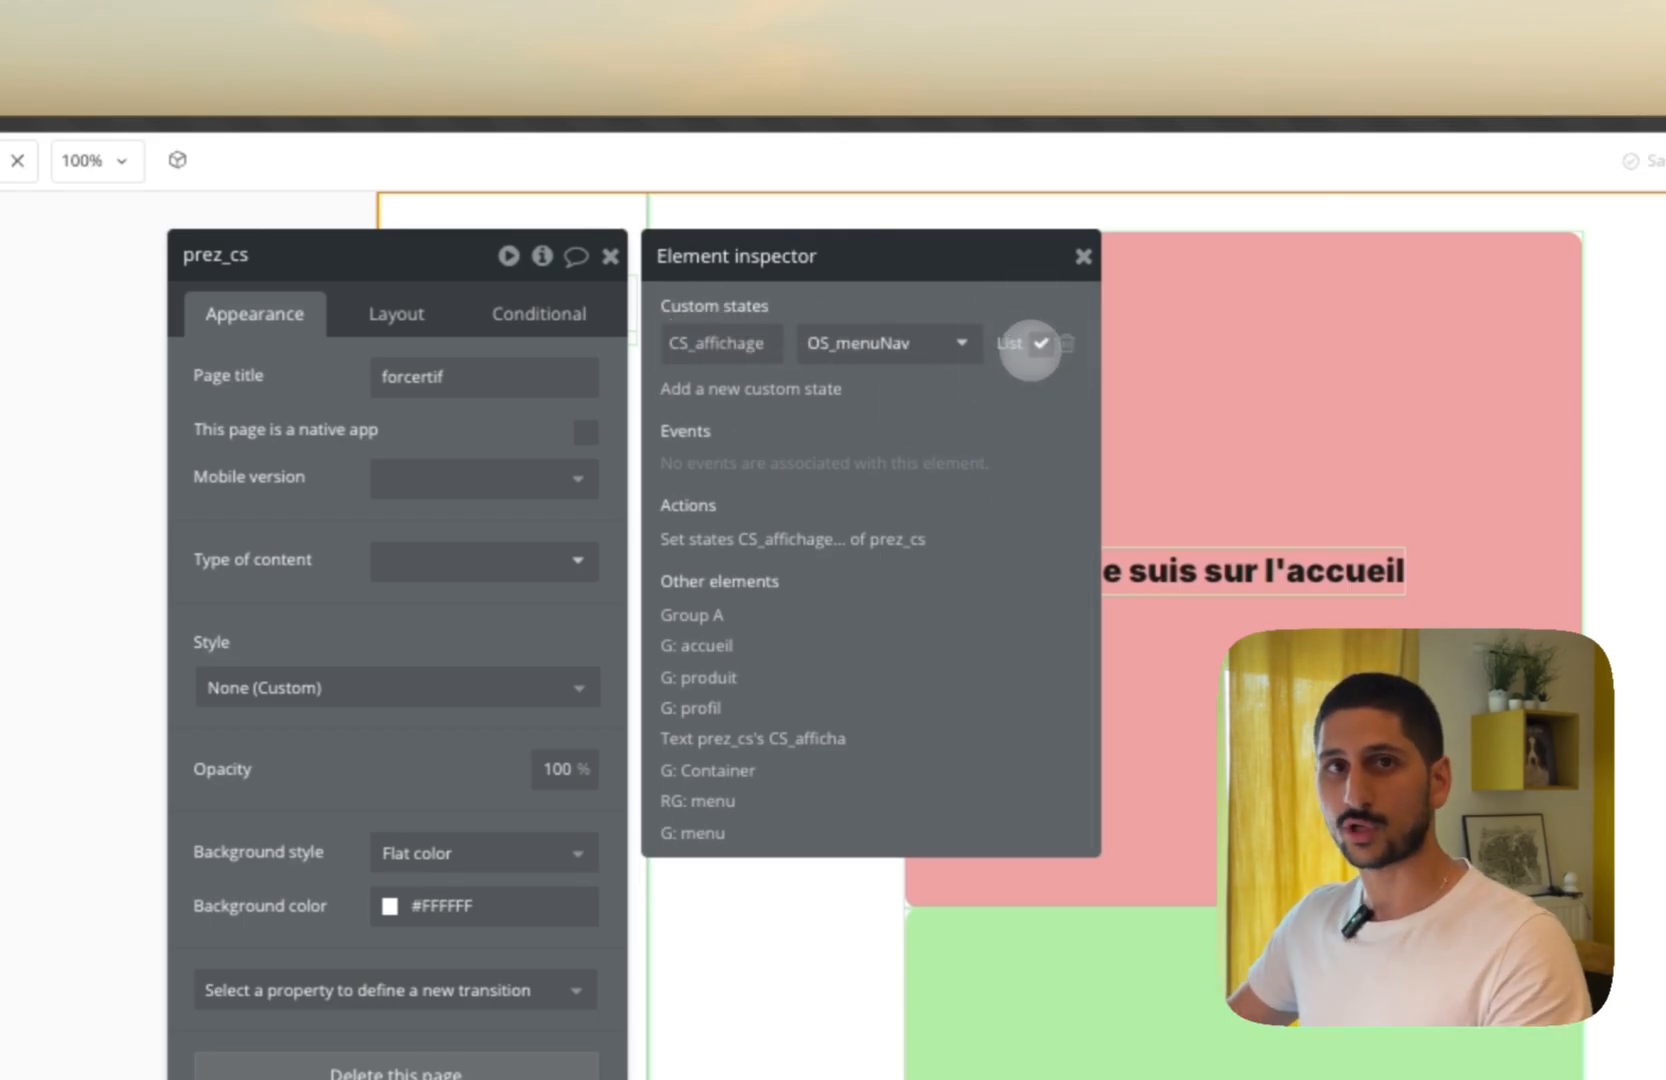
click(1034, 345)
click(850, 390)
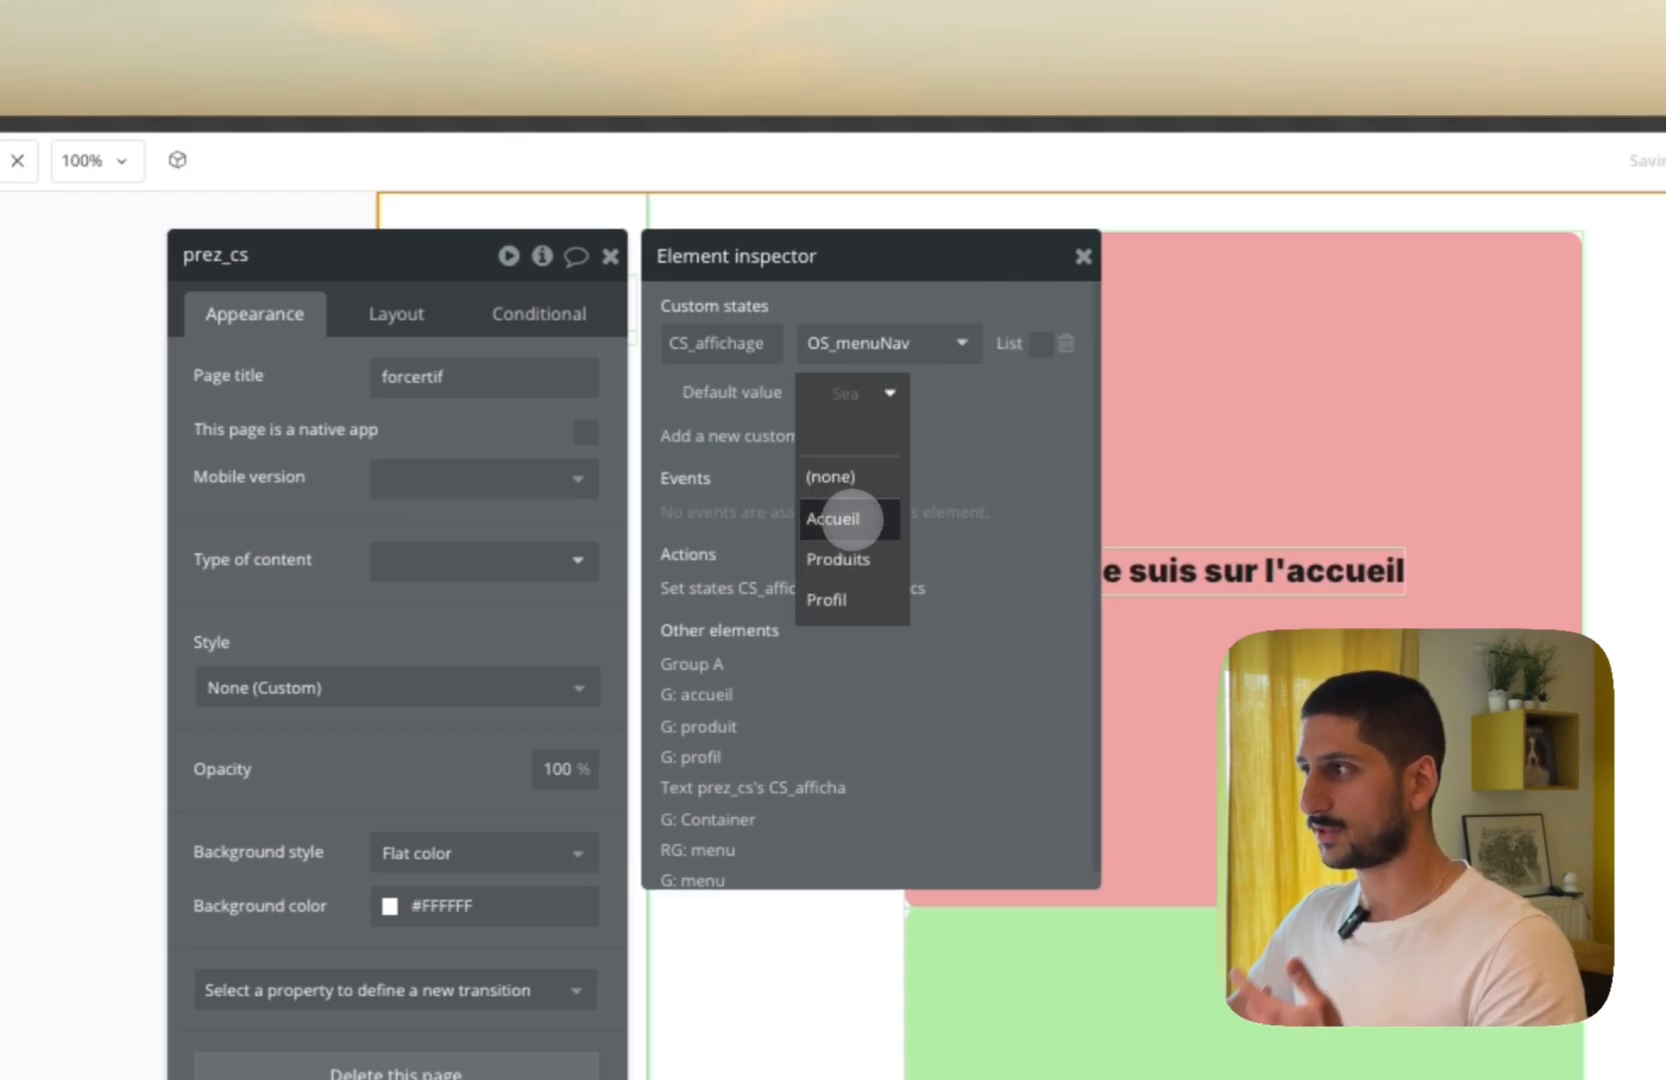
click(847, 518)
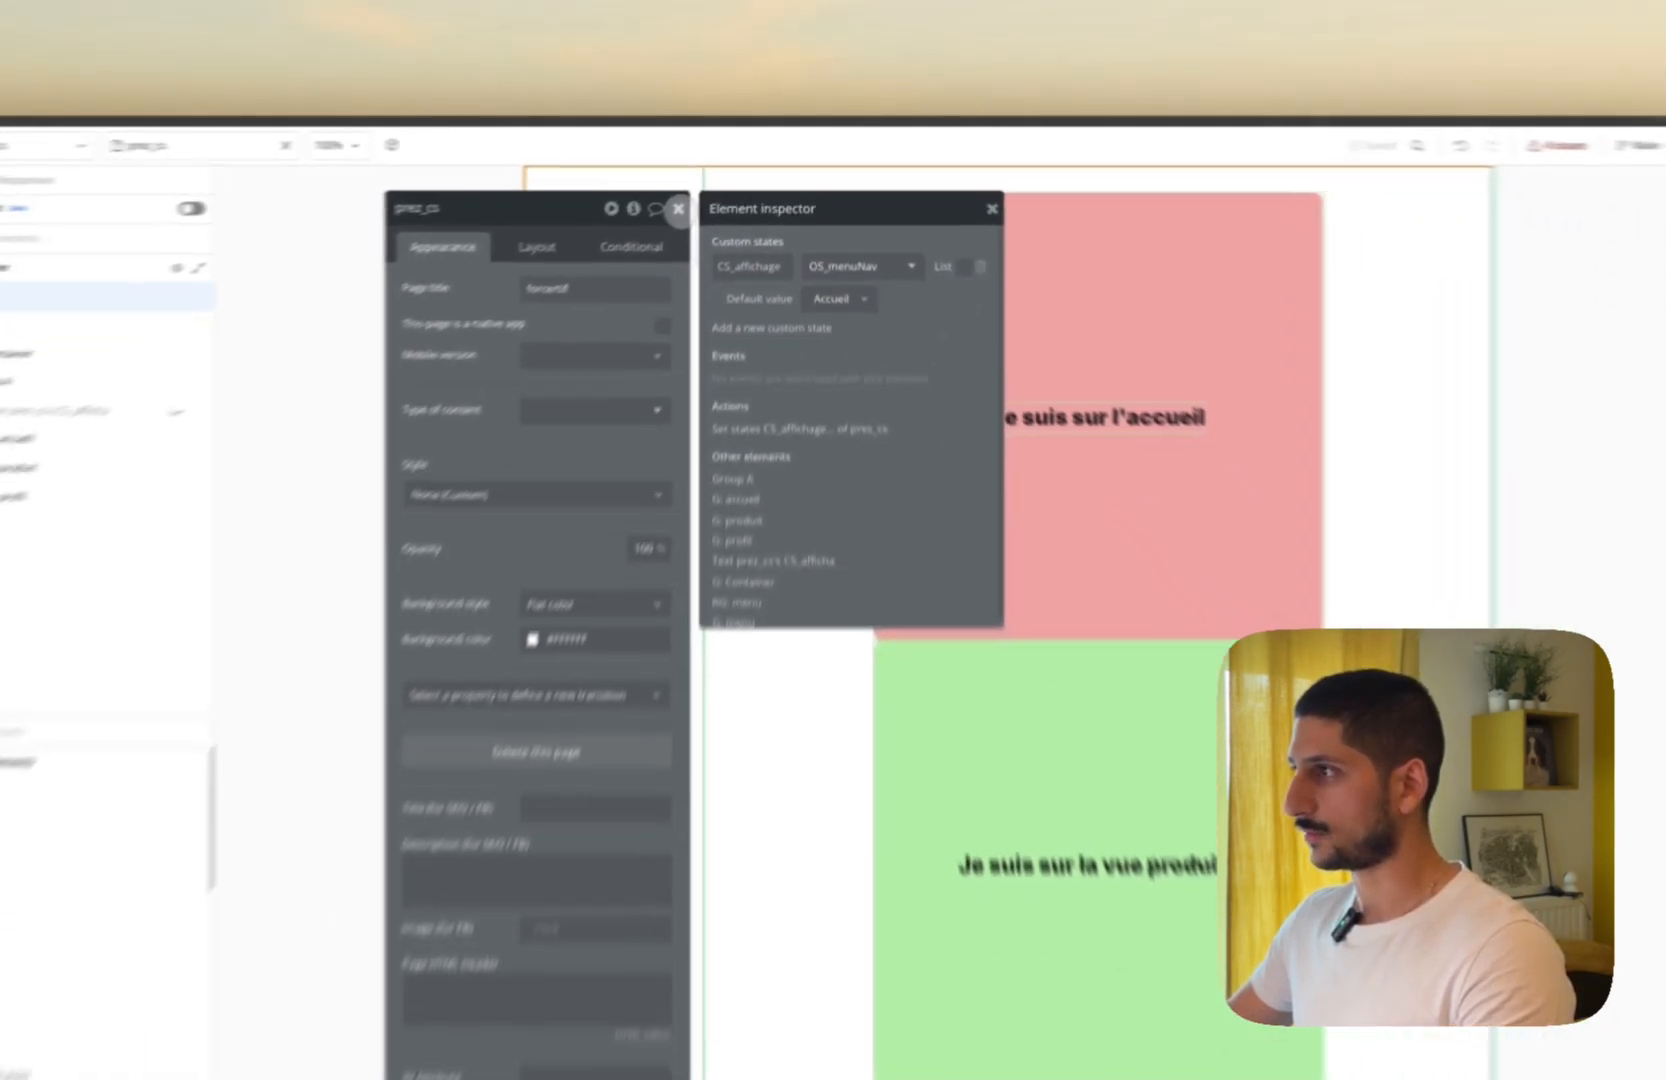
Close the page properties and examine the layout settings and visibility condition of the G: accueil group.
click(610, 256)
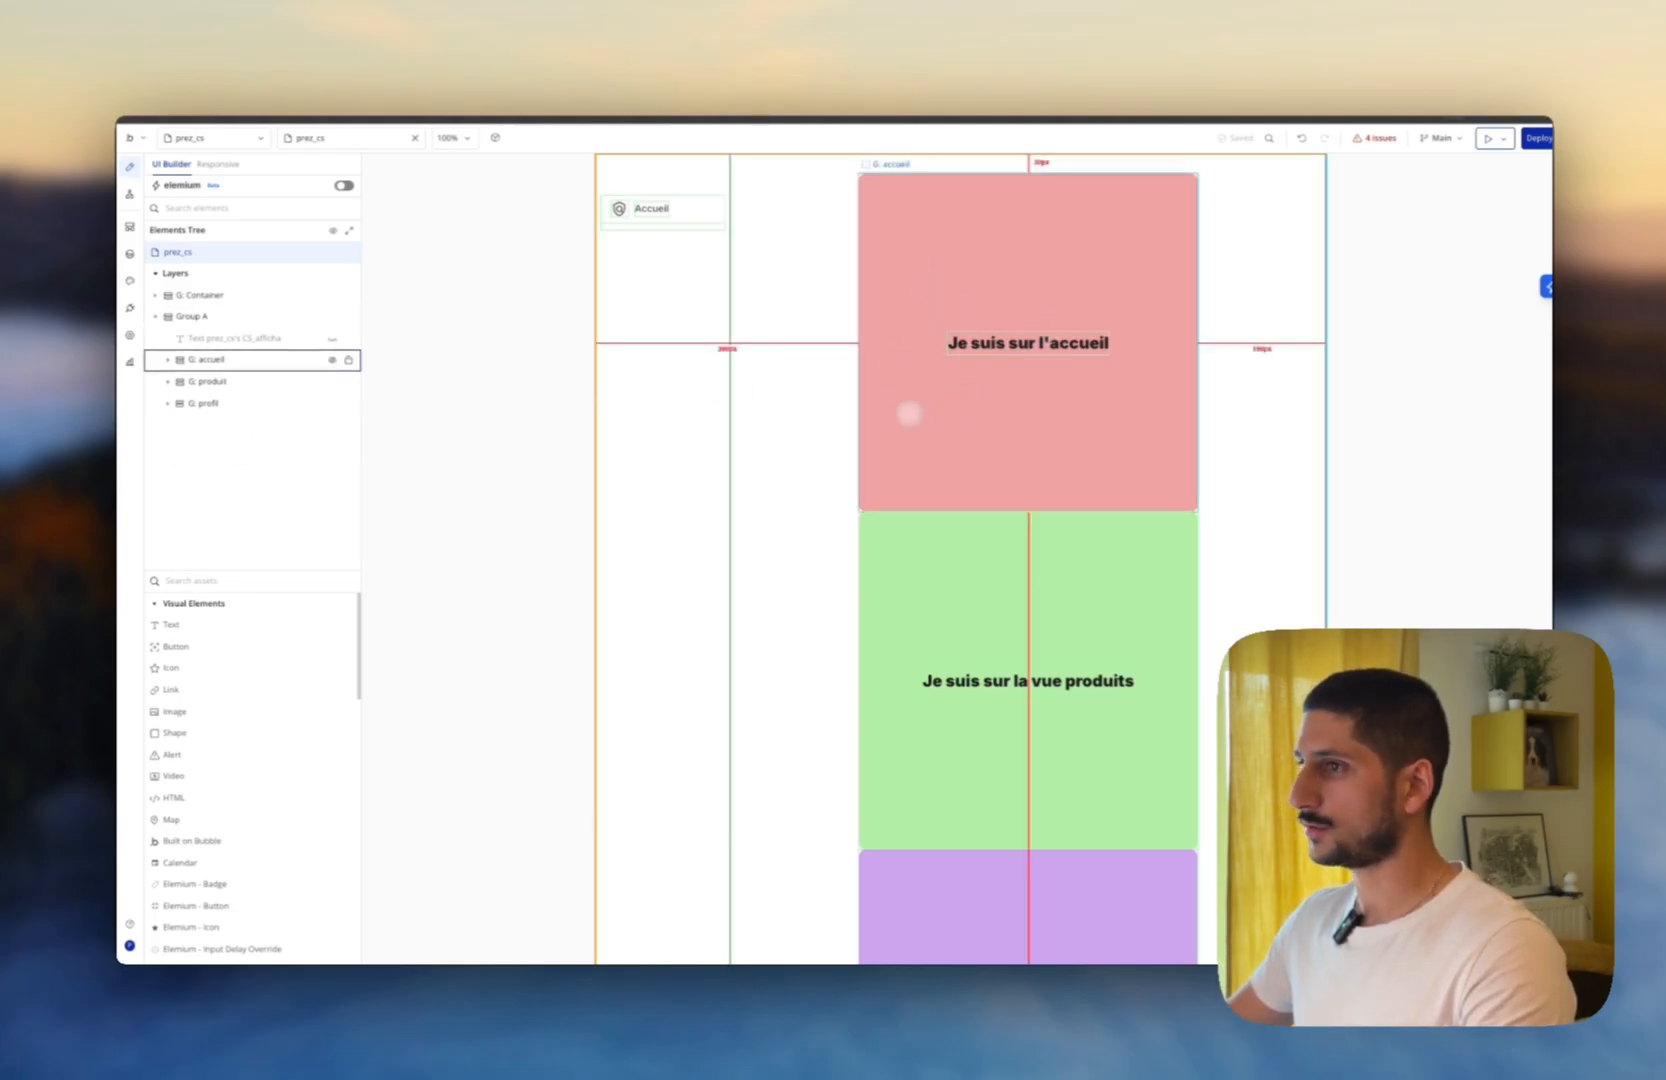
double_click(909, 413)
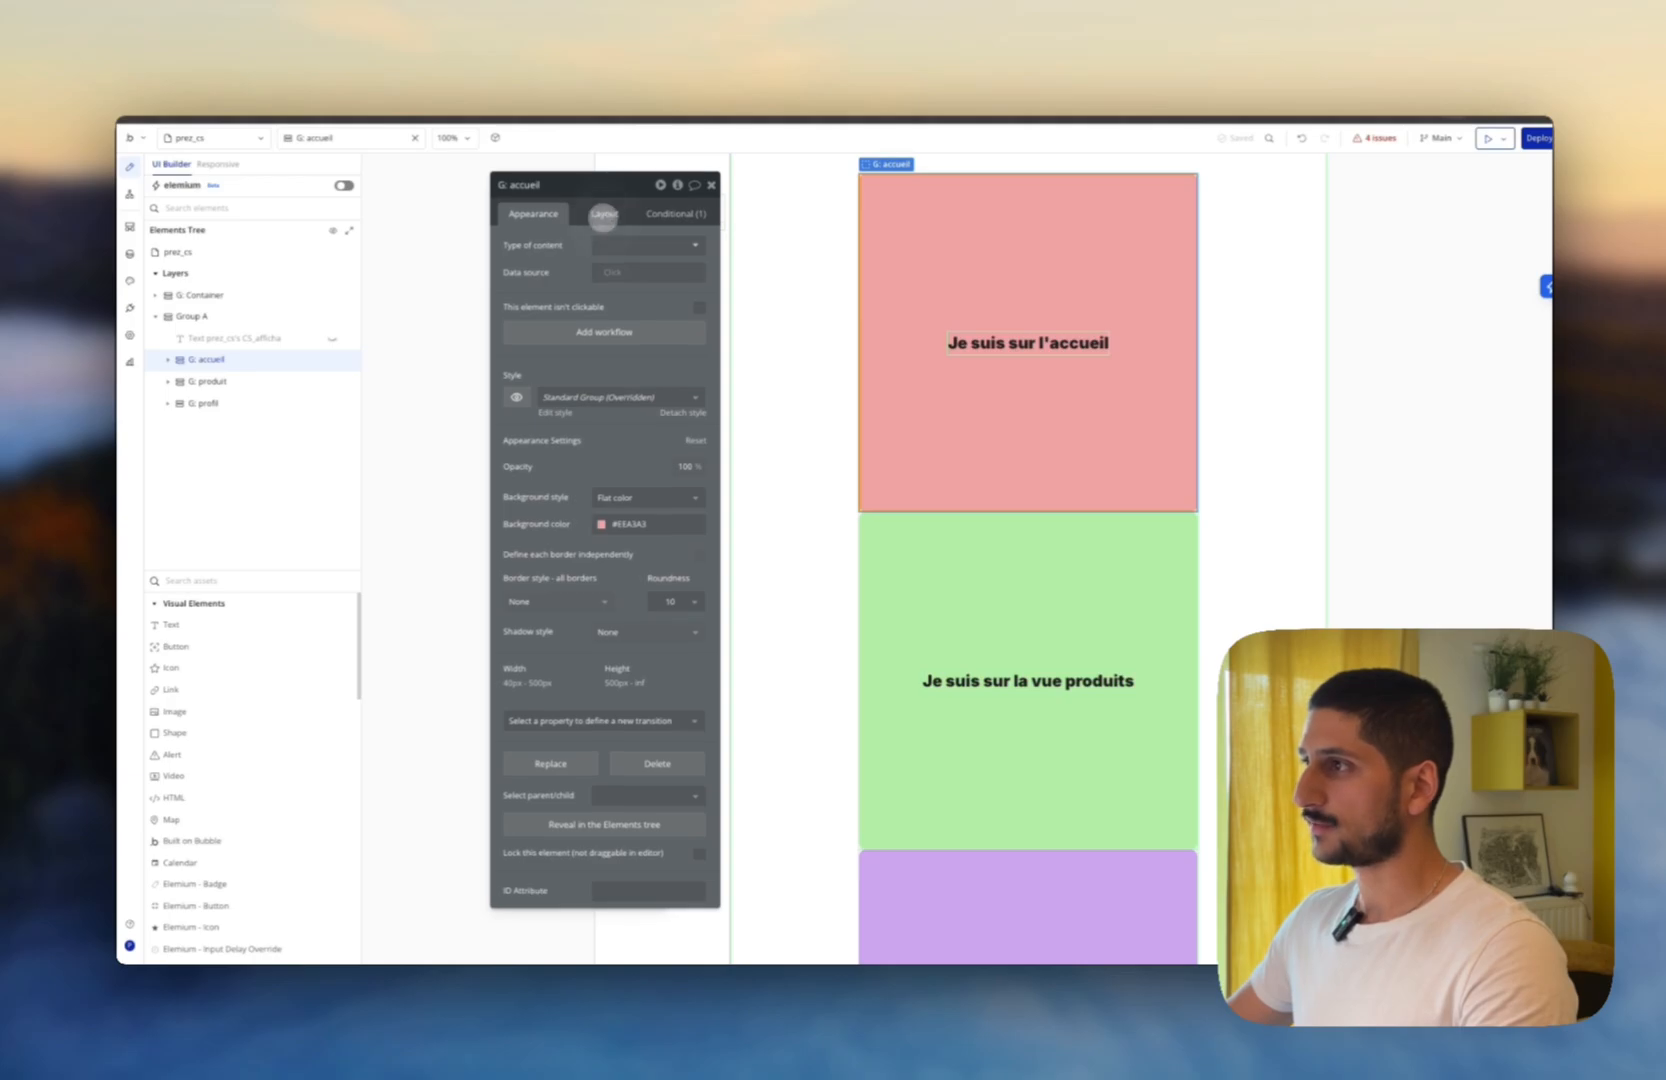
click(603, 215)
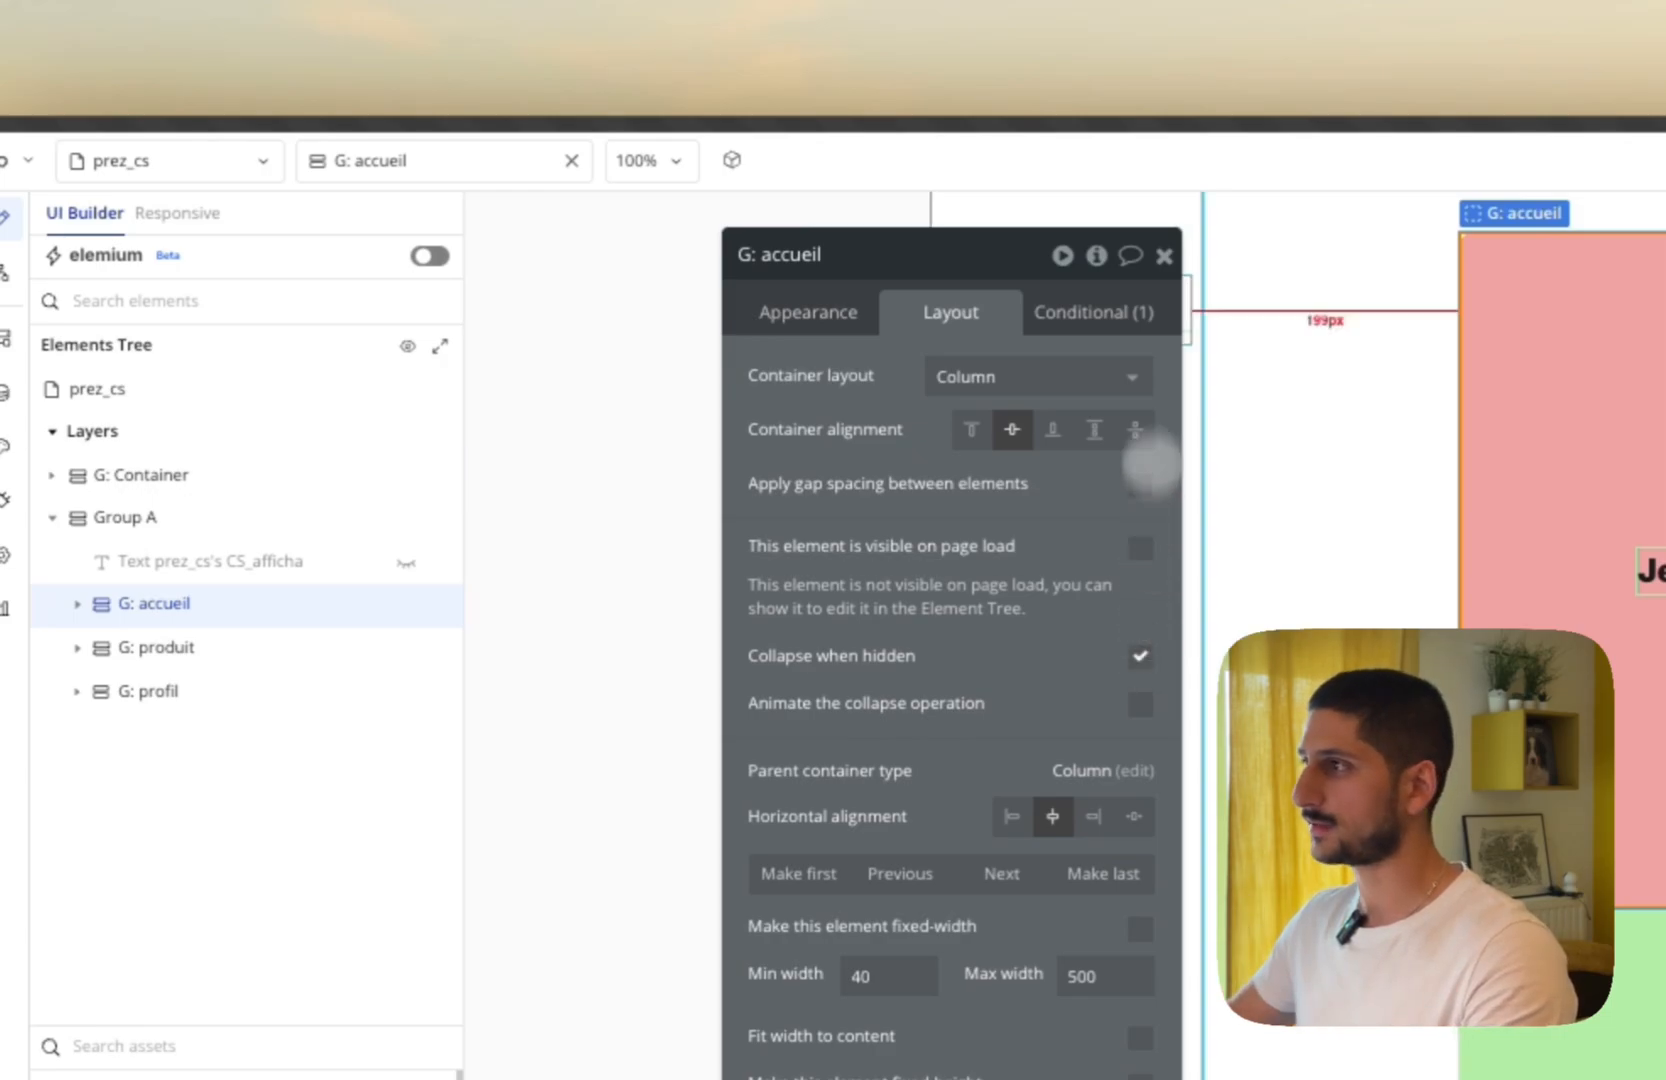
click(1146, 313)
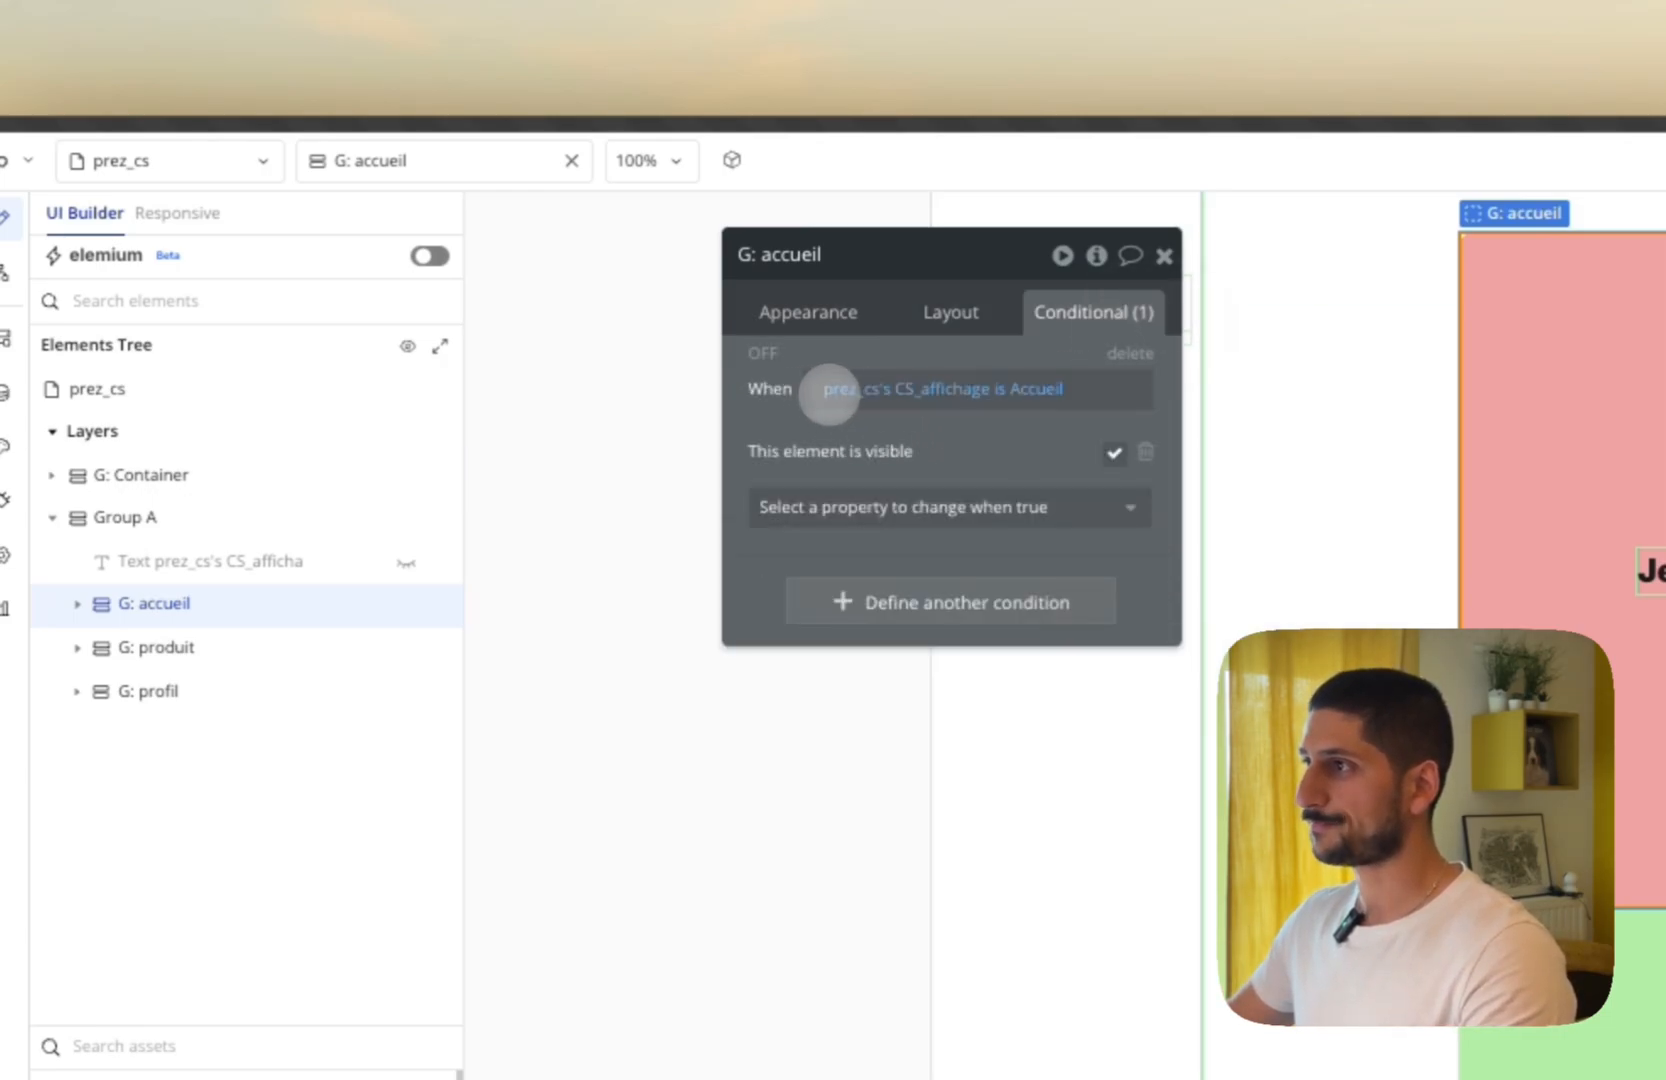
Clear the visibility condition expression of G: accueil and start it again with the prez_cs page as its source.
right_click(830, 390)
click(1000, 388)
click(829, 388)
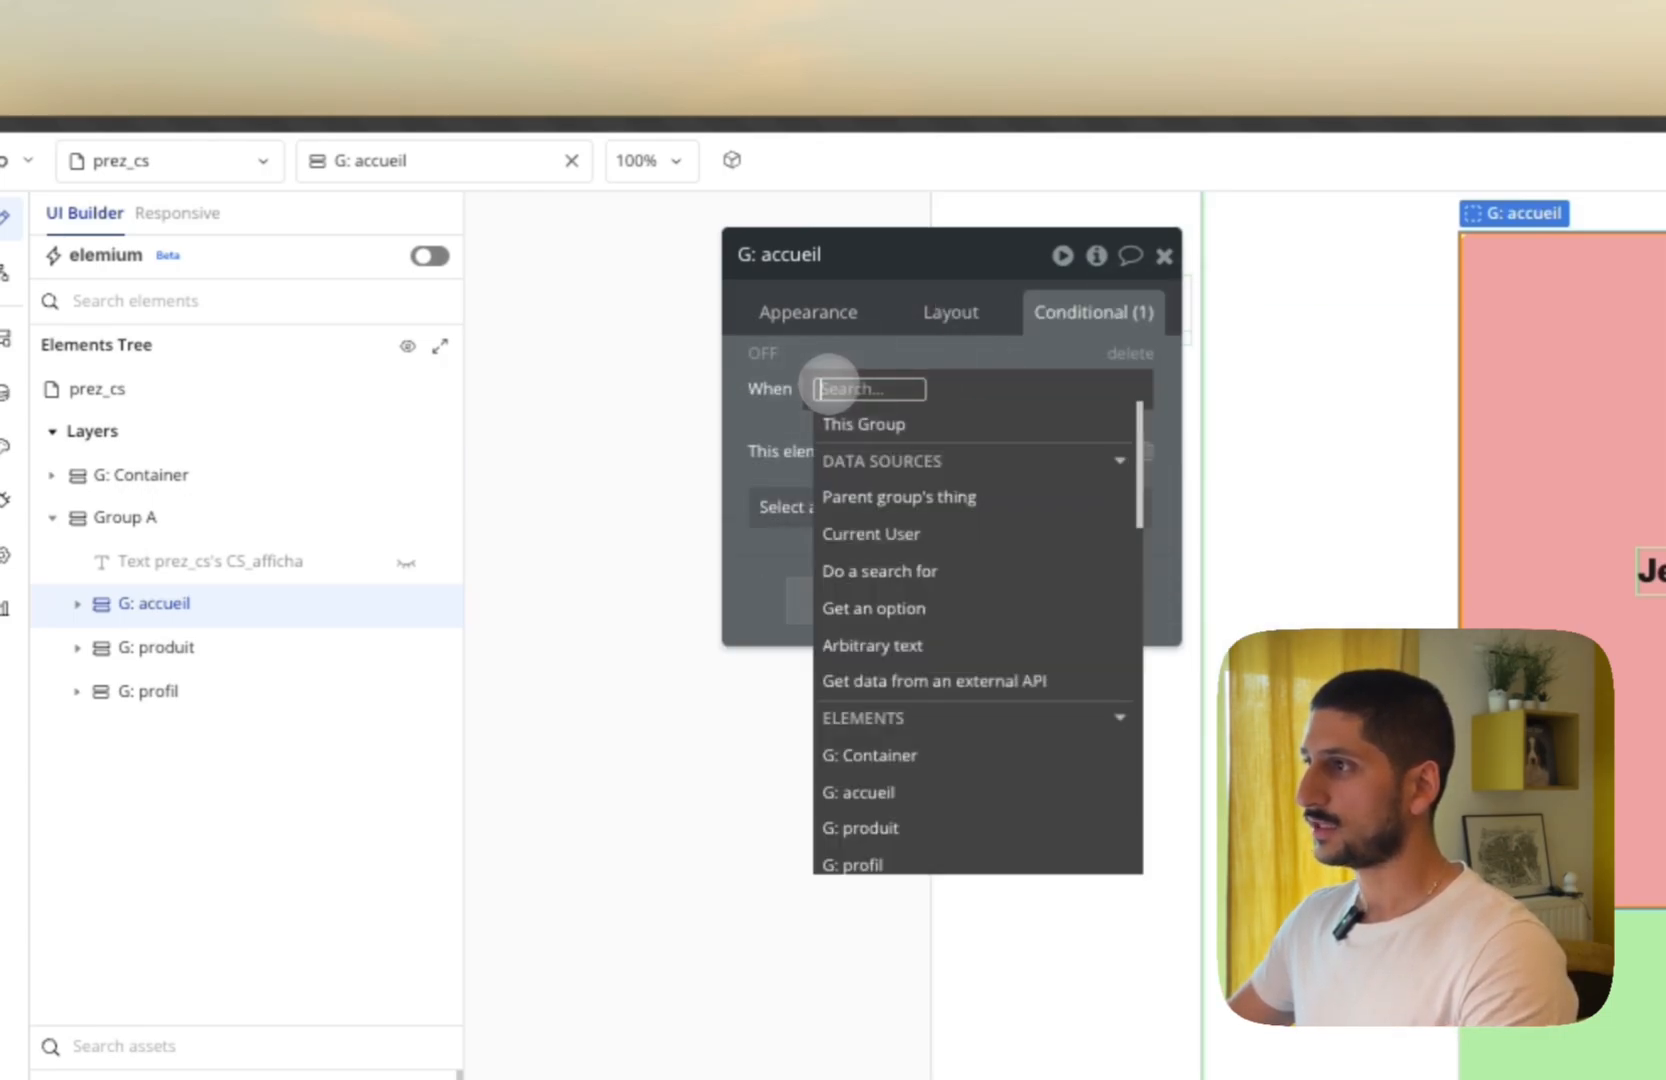
text(prez)
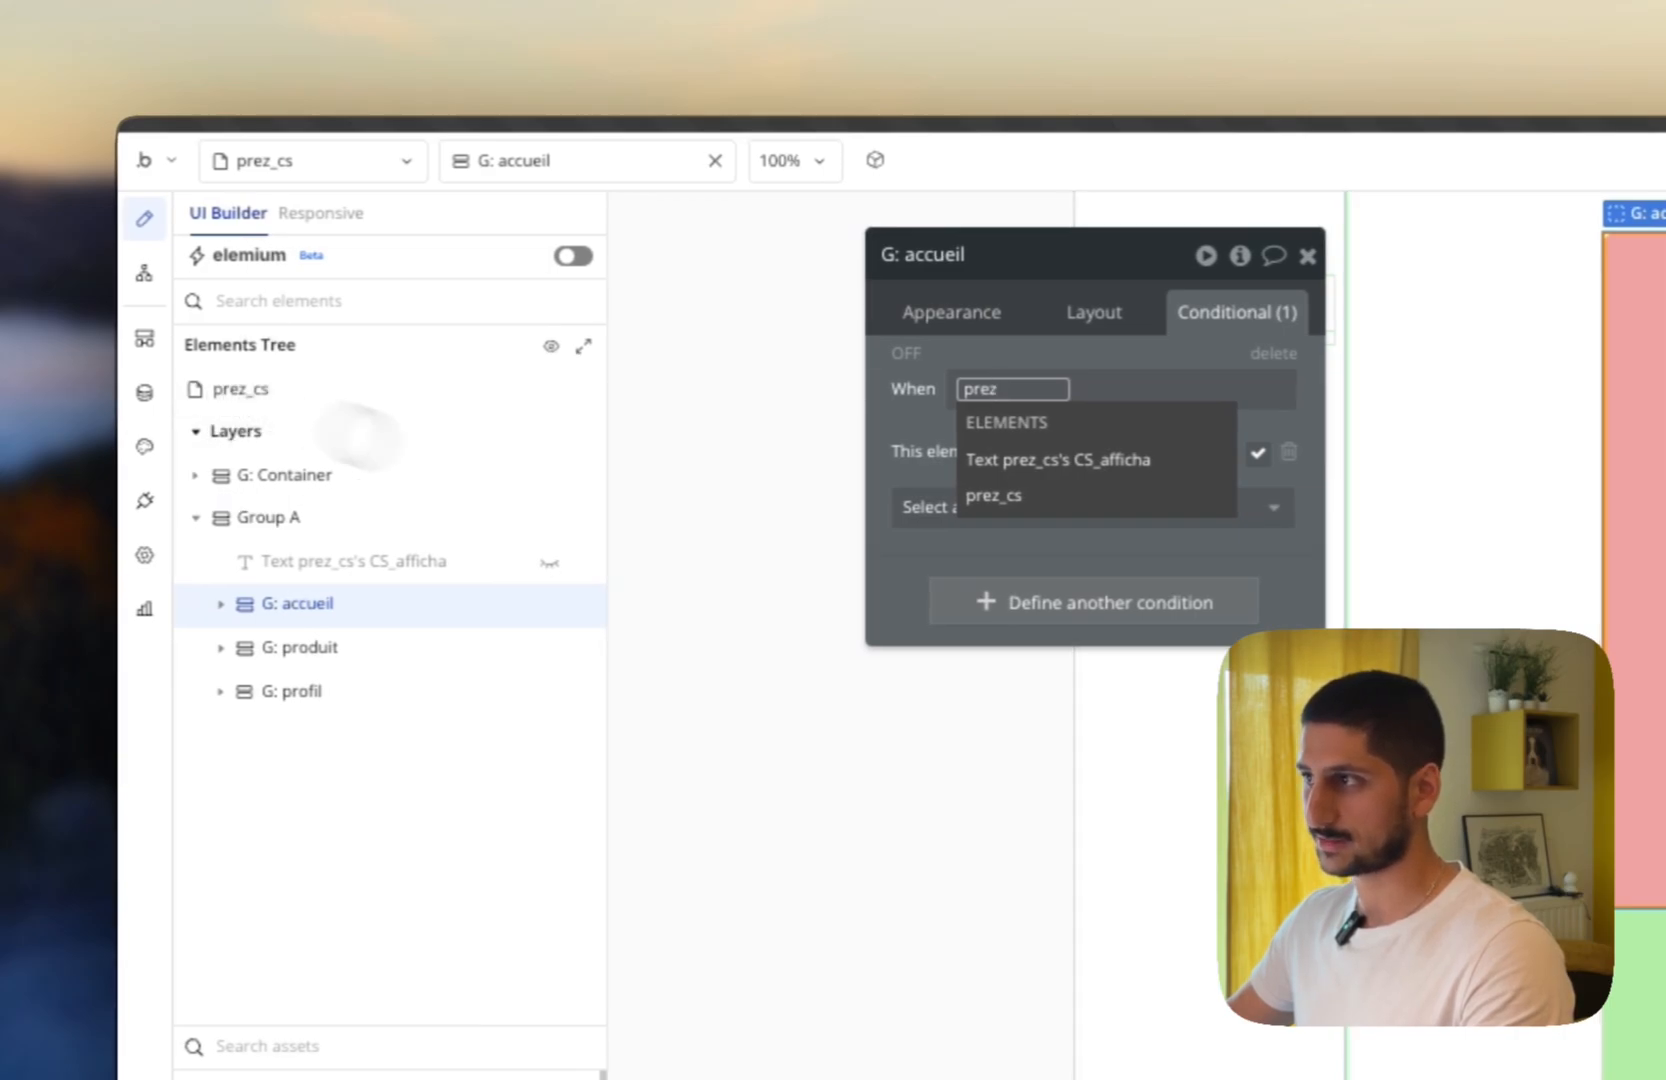
click(990, 497)
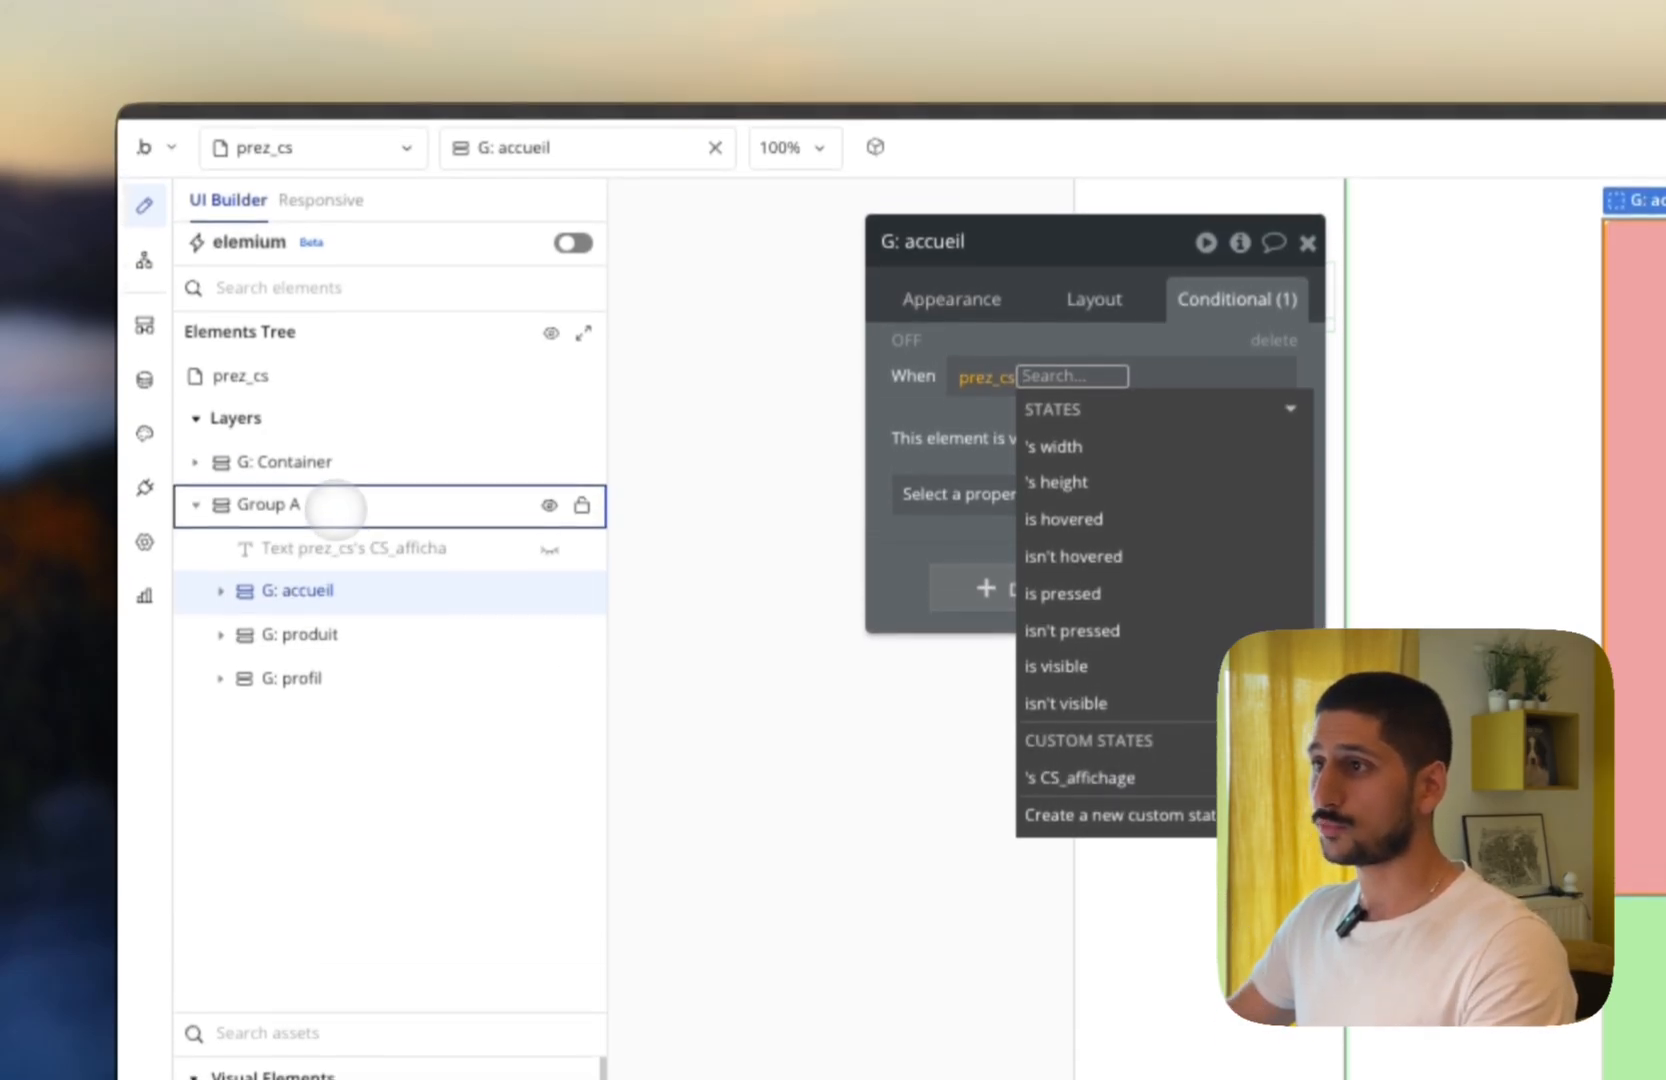
Inspect the custom states of Group A, and return to the conditions of G: accueil.
click(303, 512)
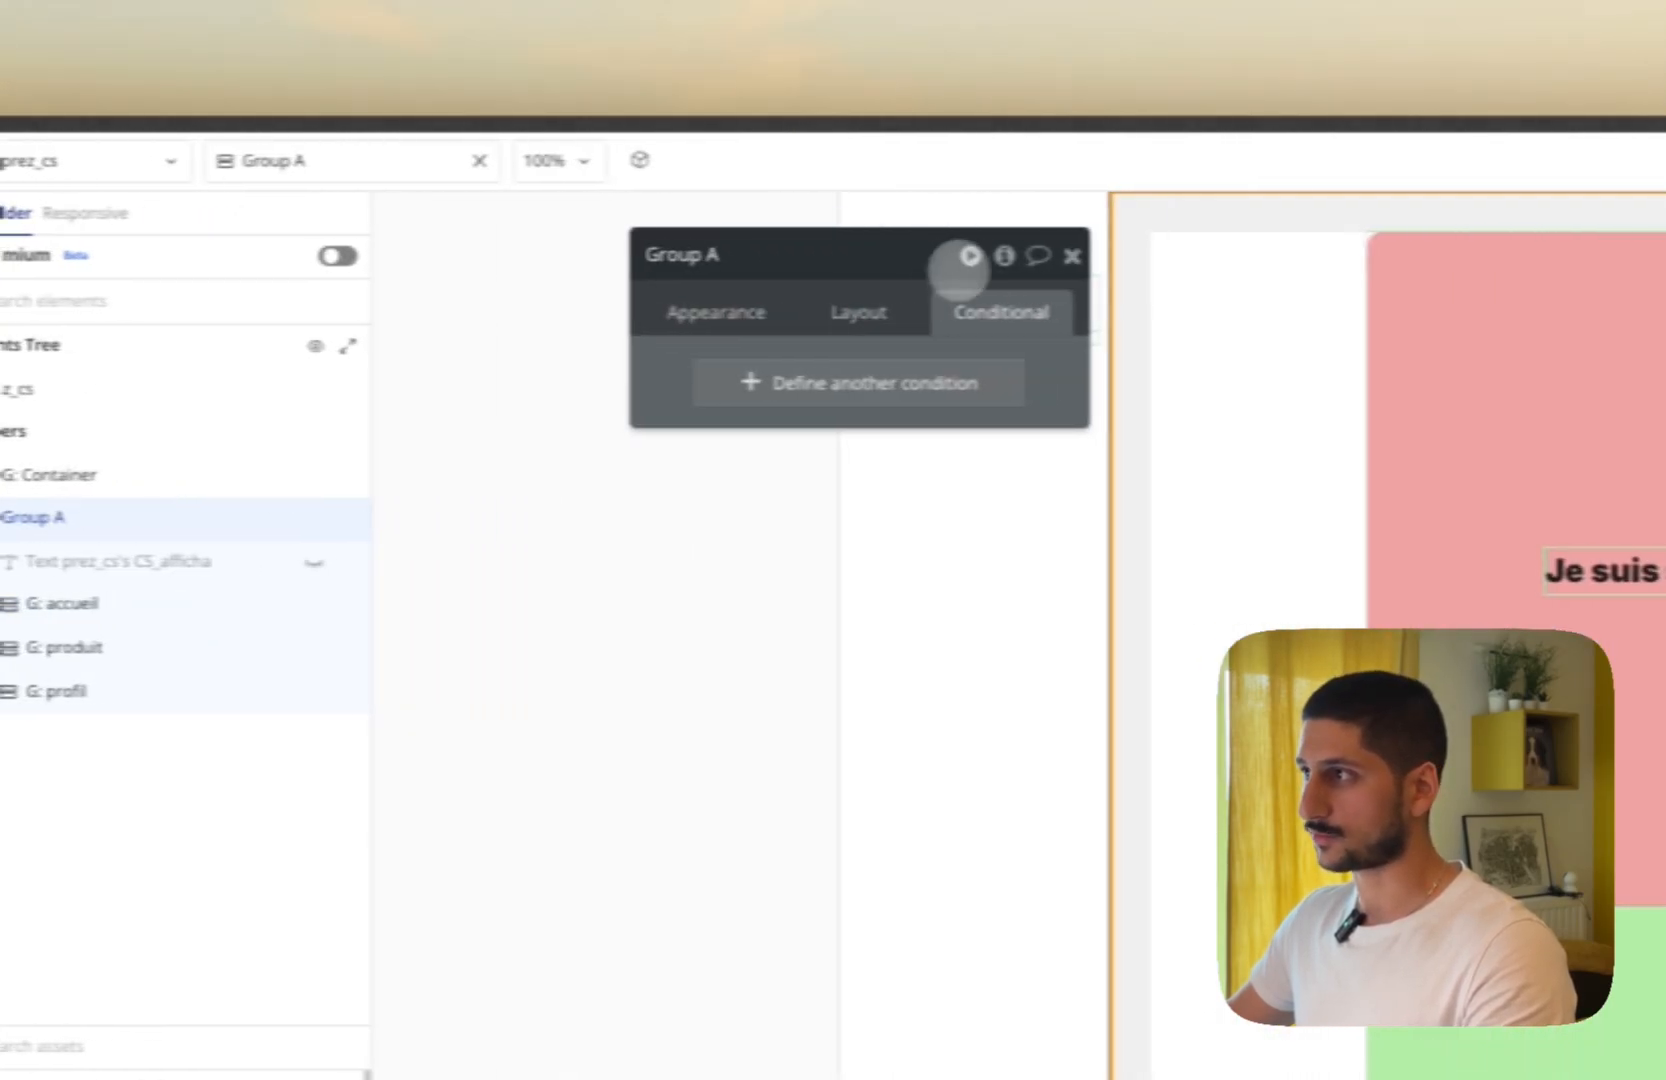
click(1240, 255)
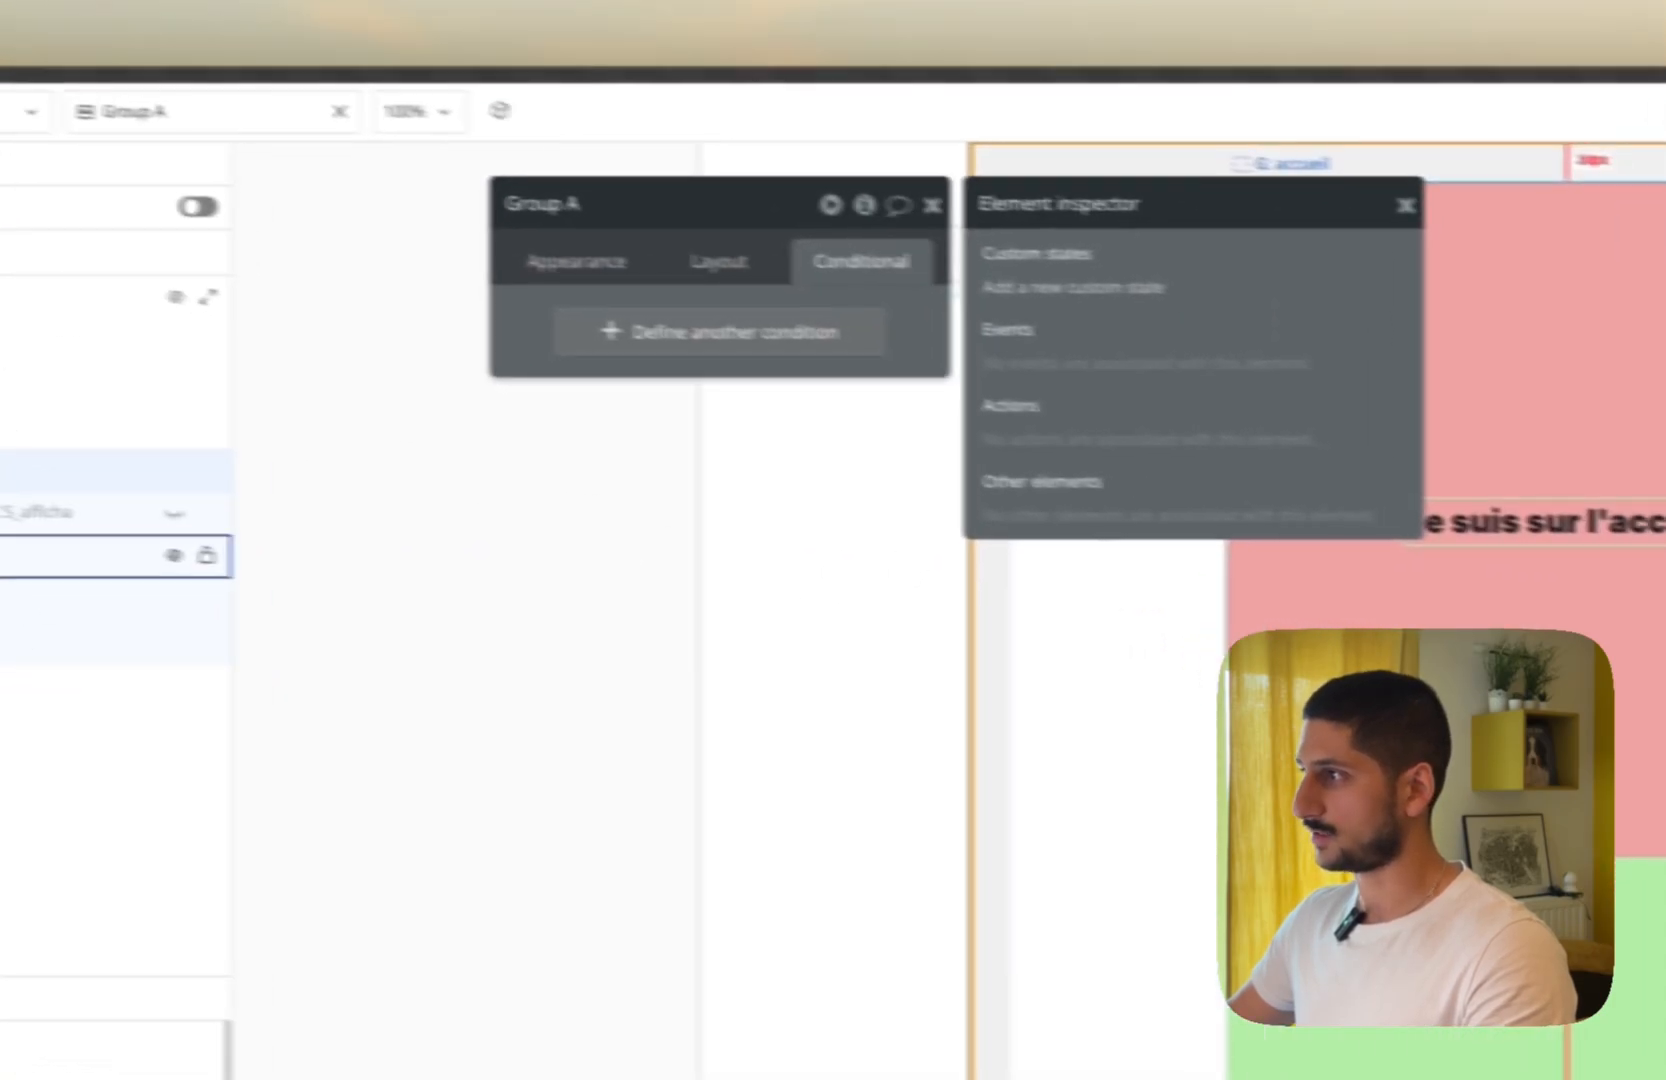
click(30, 603)
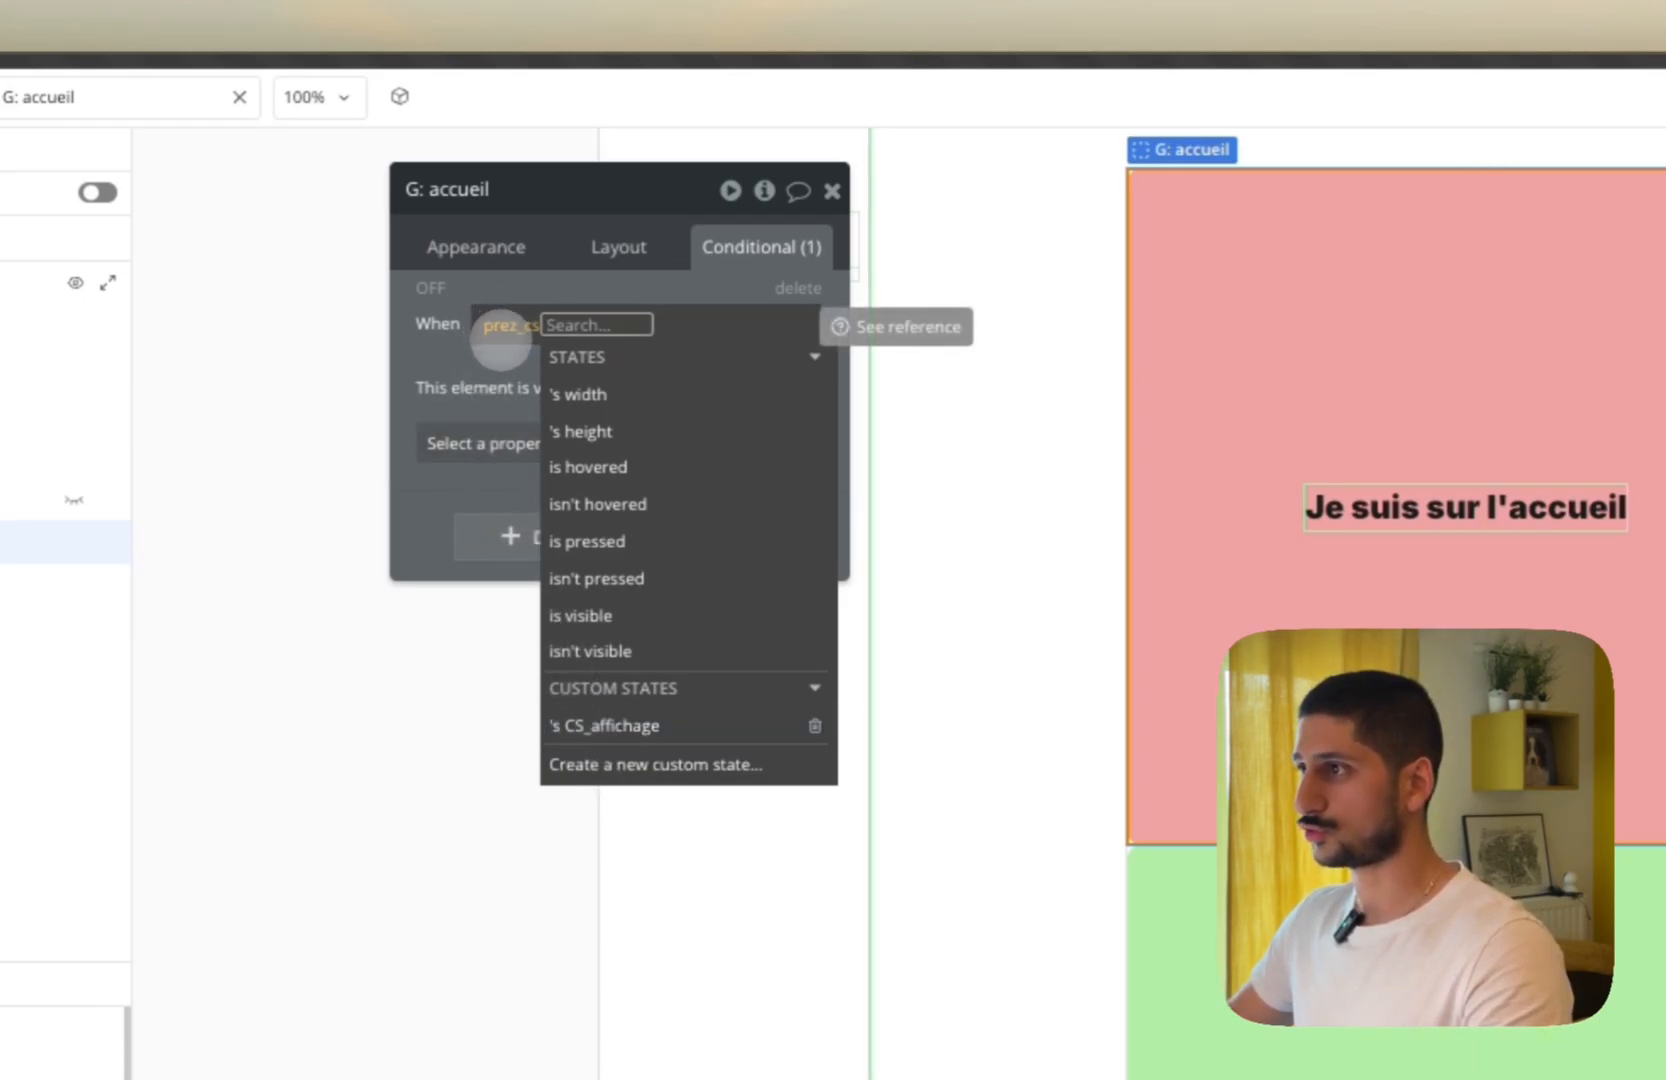
Complete the G: accueil condition so it checks that the page's CS_affichage state is Accueil.
click(610, 725)
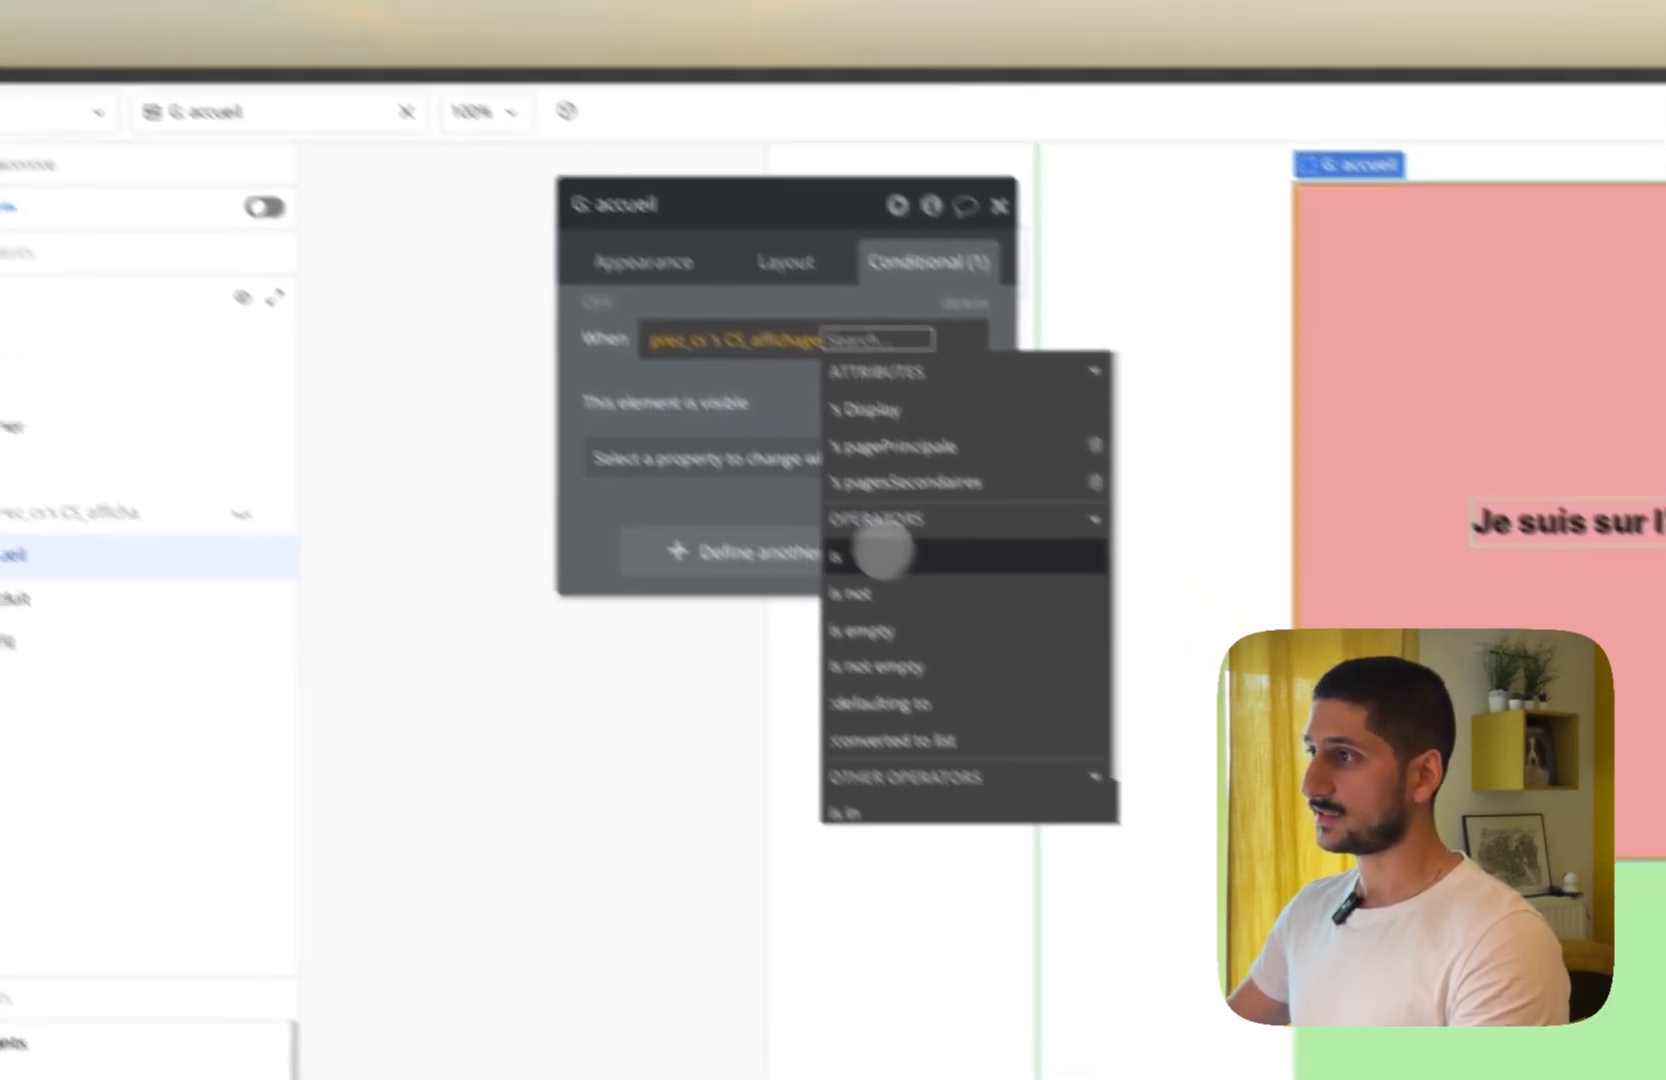
click(900, 604)
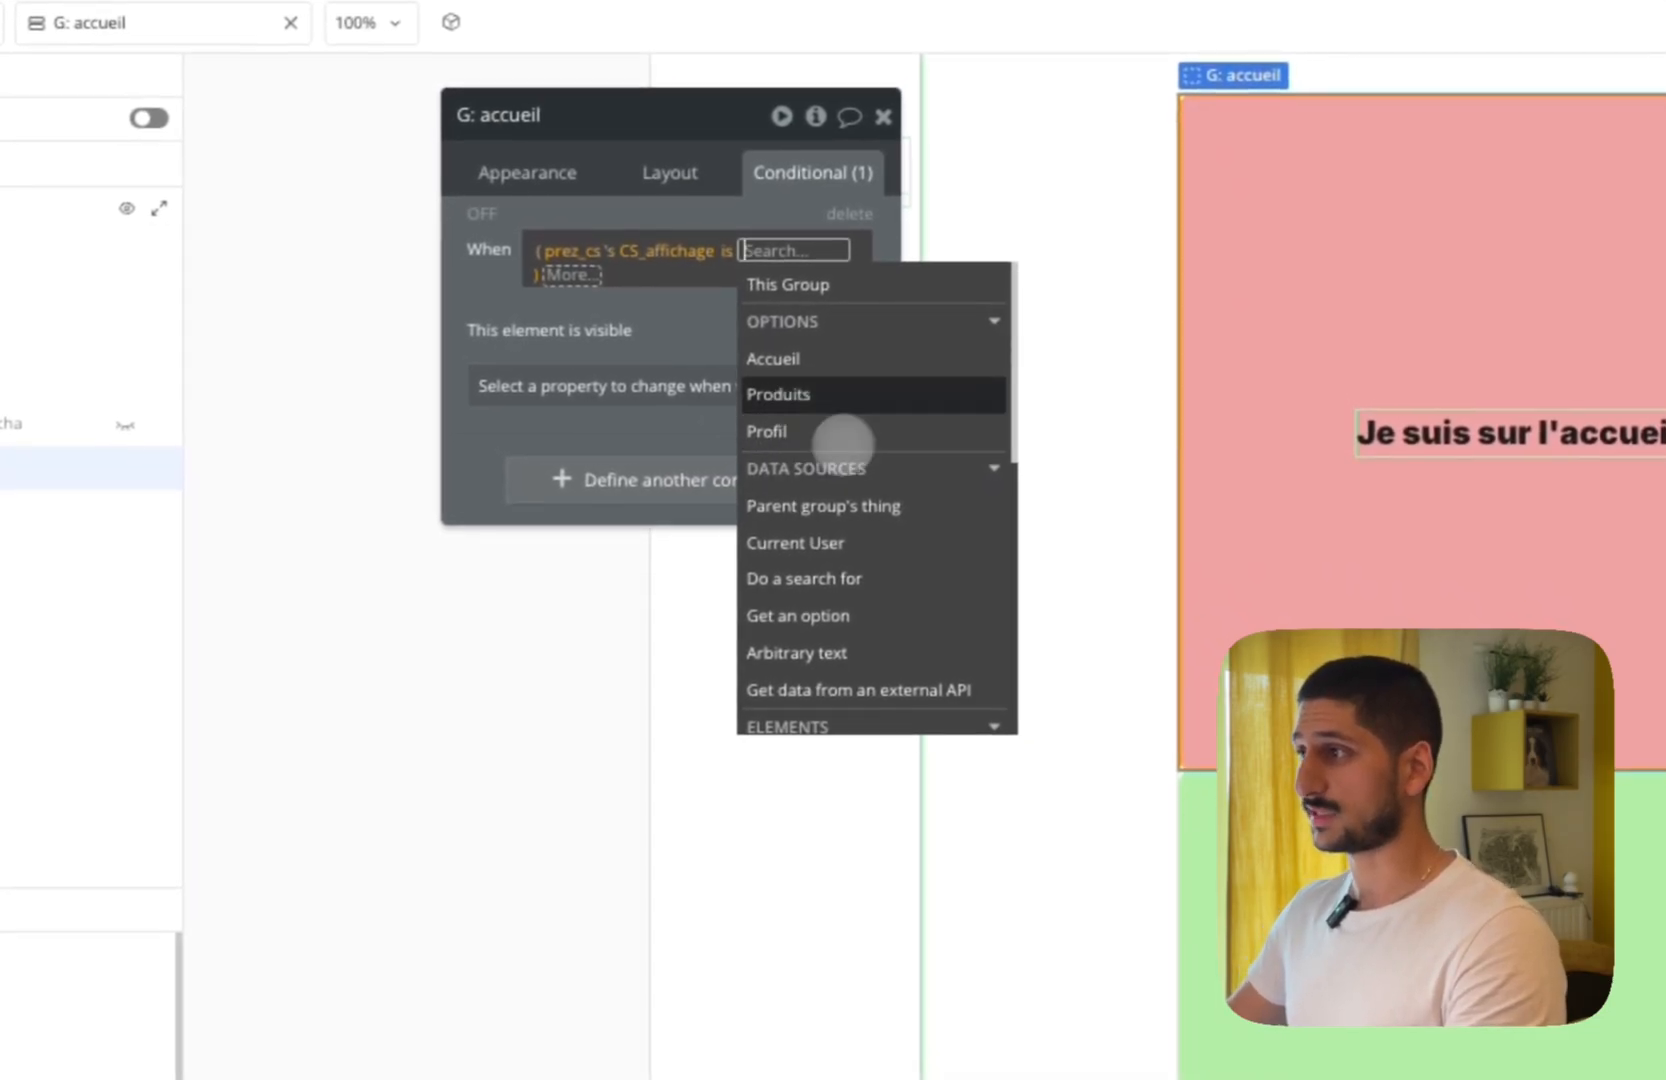
click(876, 358)
click(484, 291)
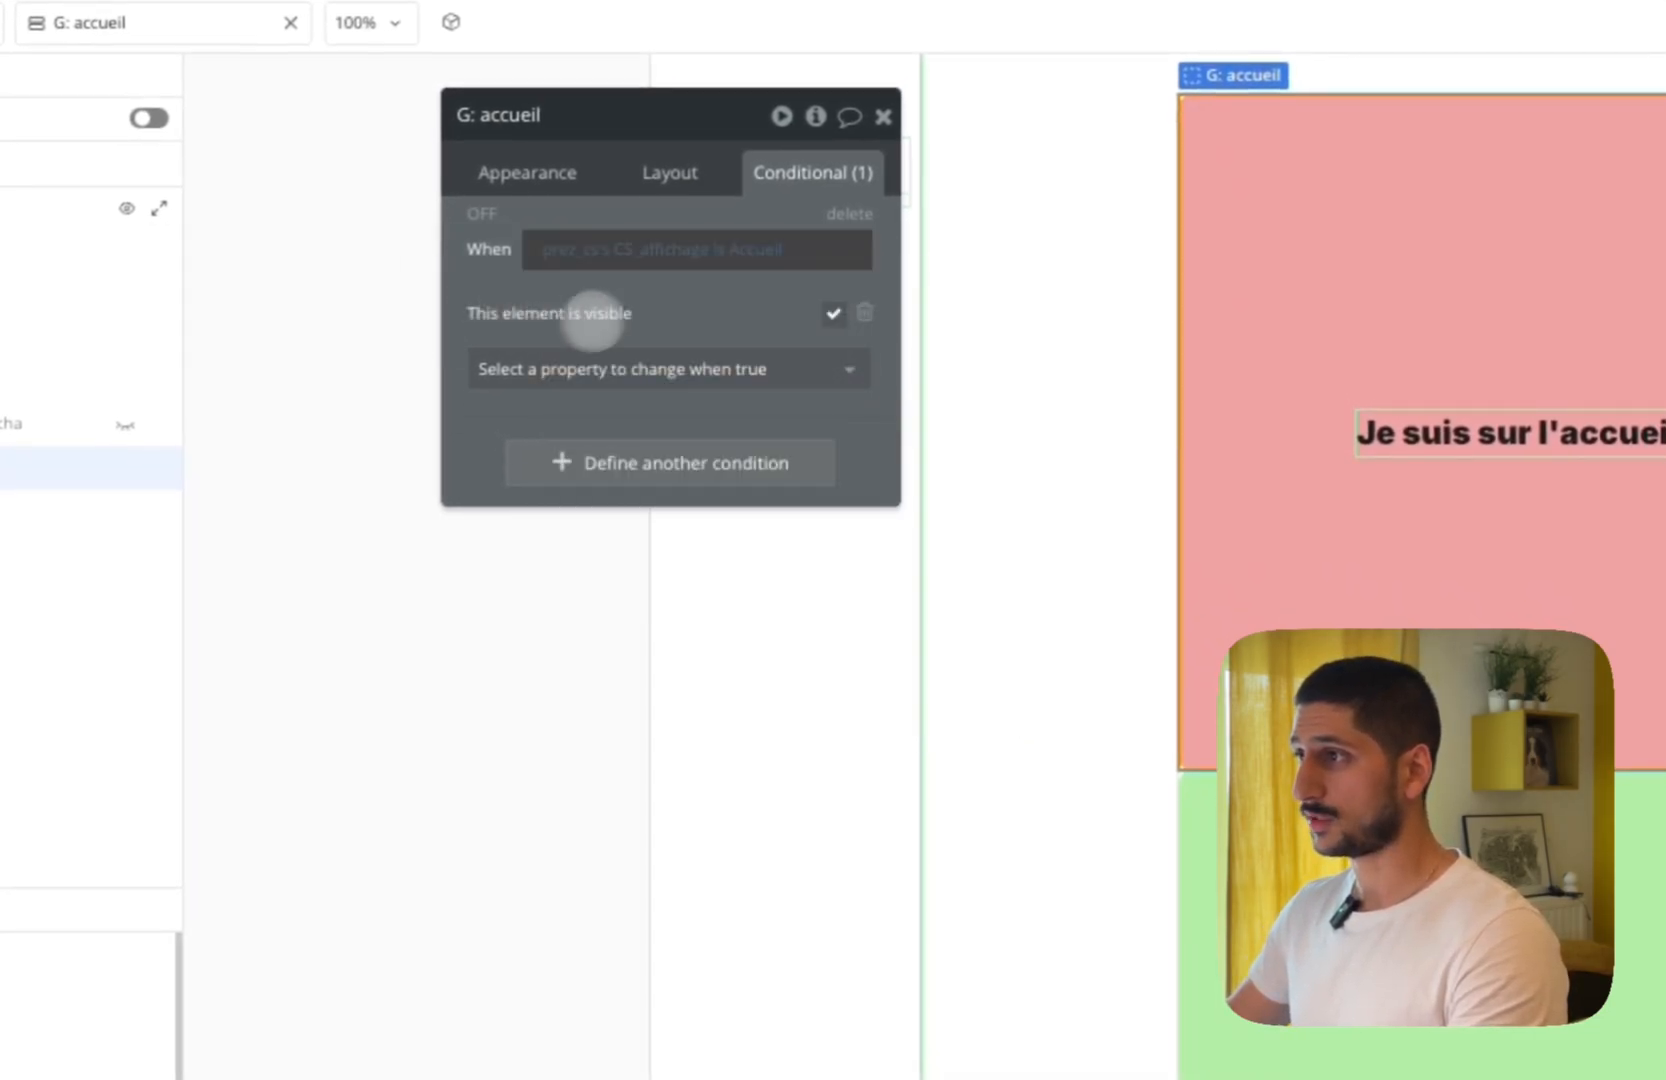
Examine the visibility conditions of the G: produit and G: profil groups, and close the properties.
click(1200, 815)
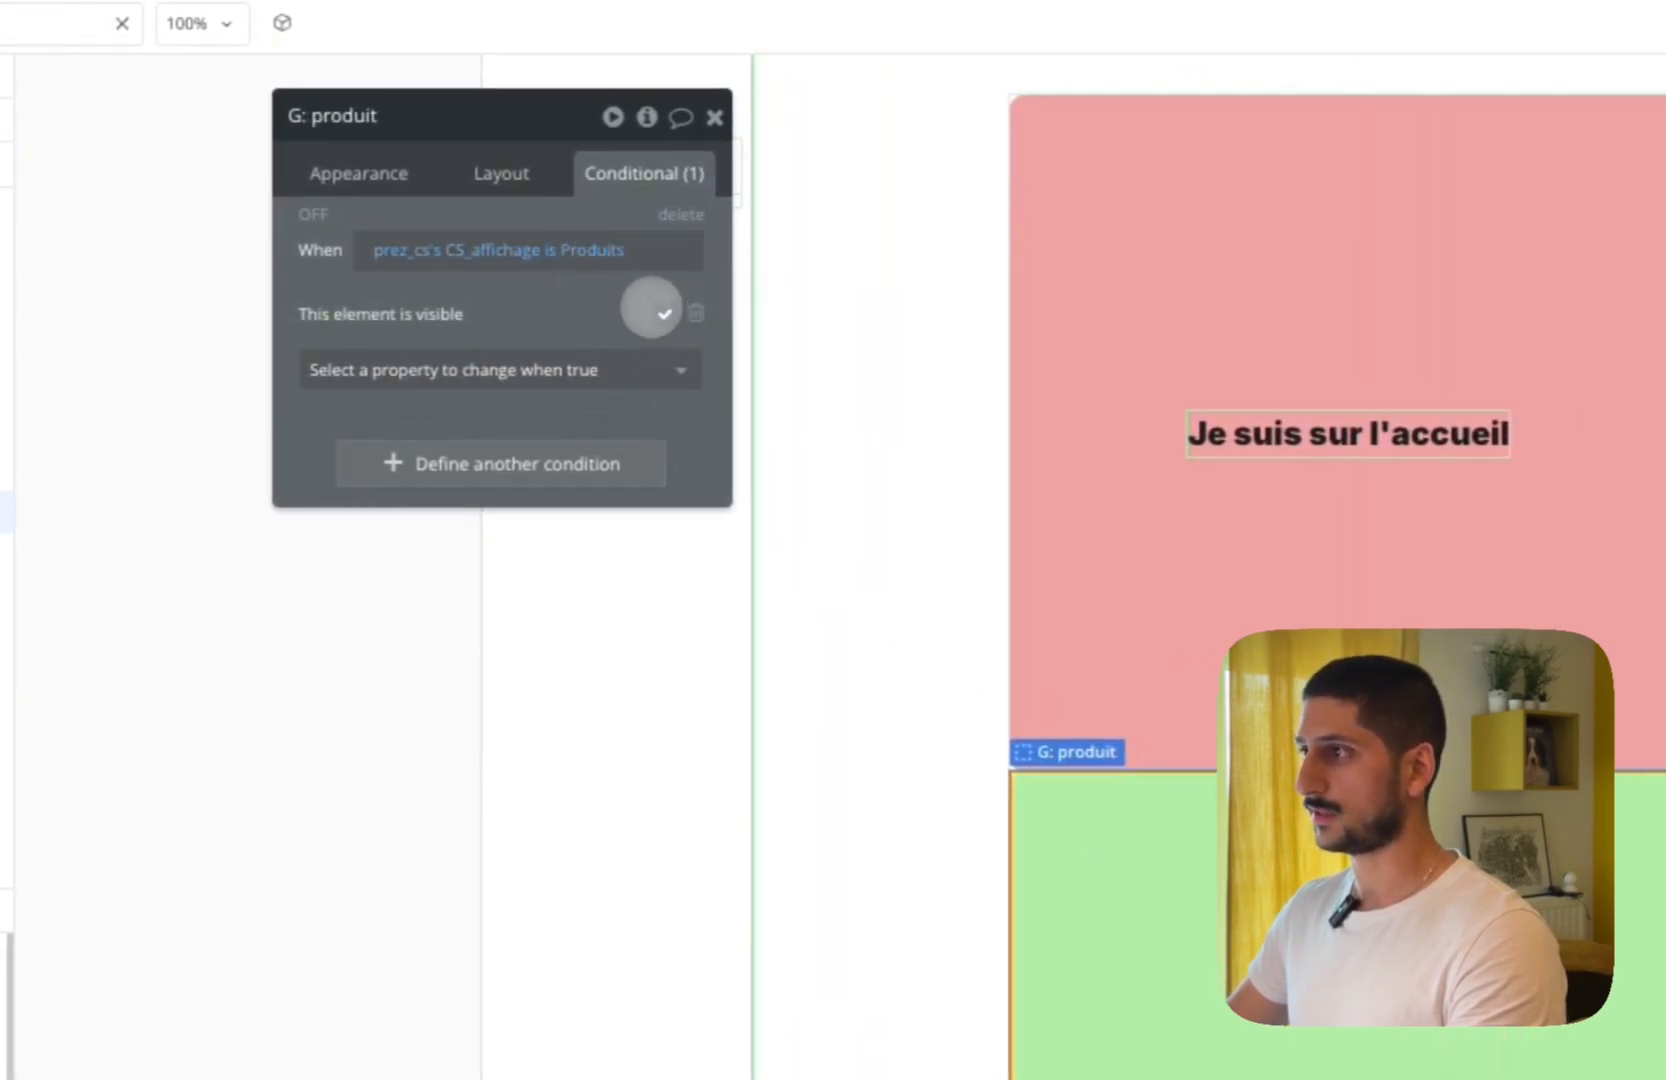
scroll(1113, 837, down, 5)
click(1140, 852)
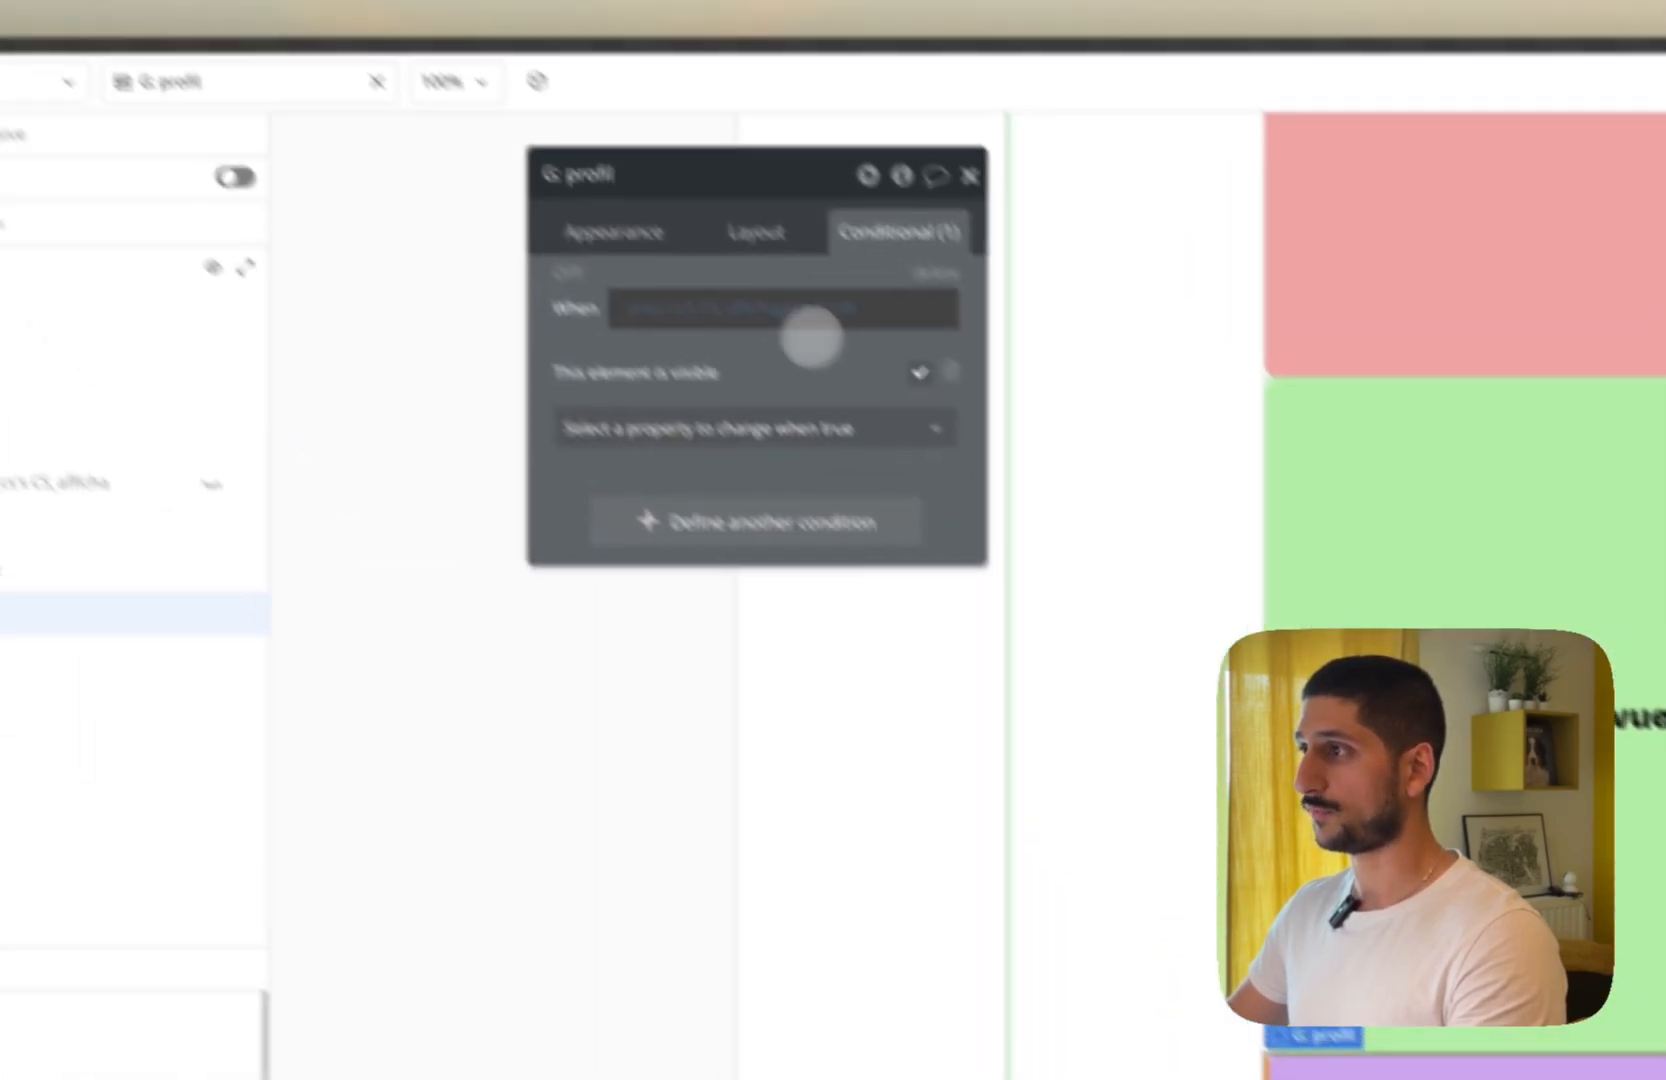
scroll(1153, 588, up, 3)
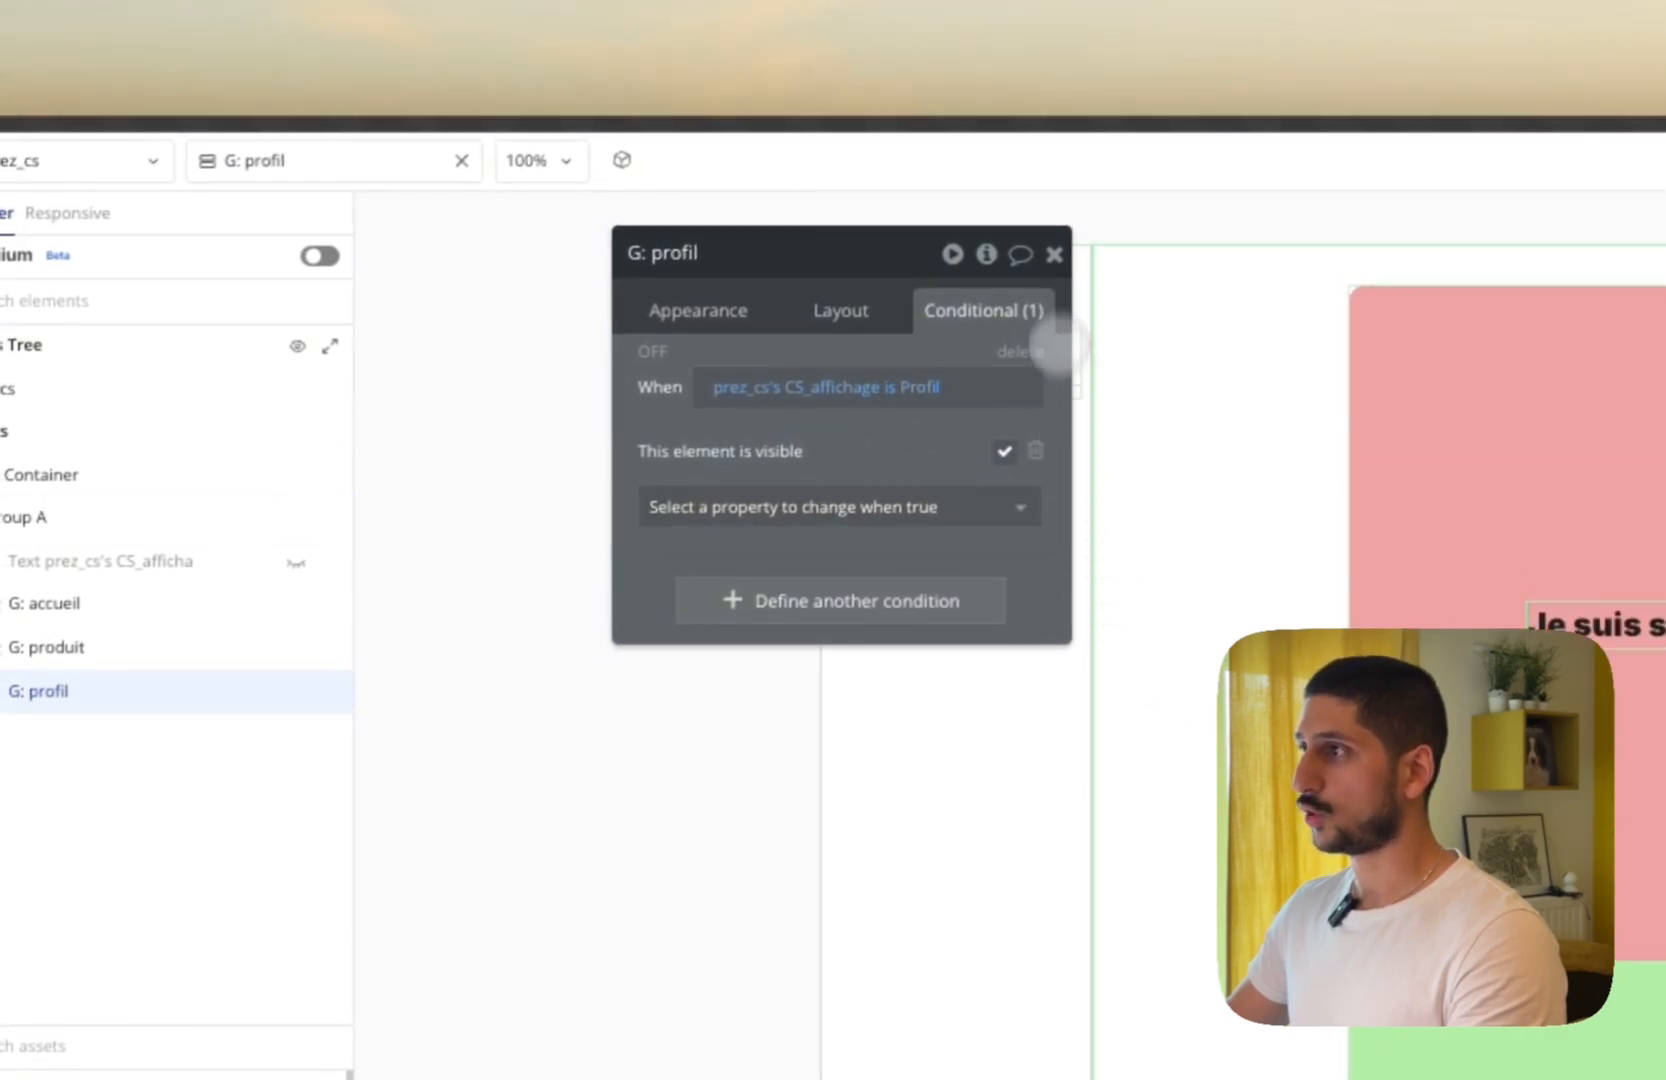
click(1053, 253)
Make the hidden CS_affichage text element inside Group A visible on page load.
click(327, 540)
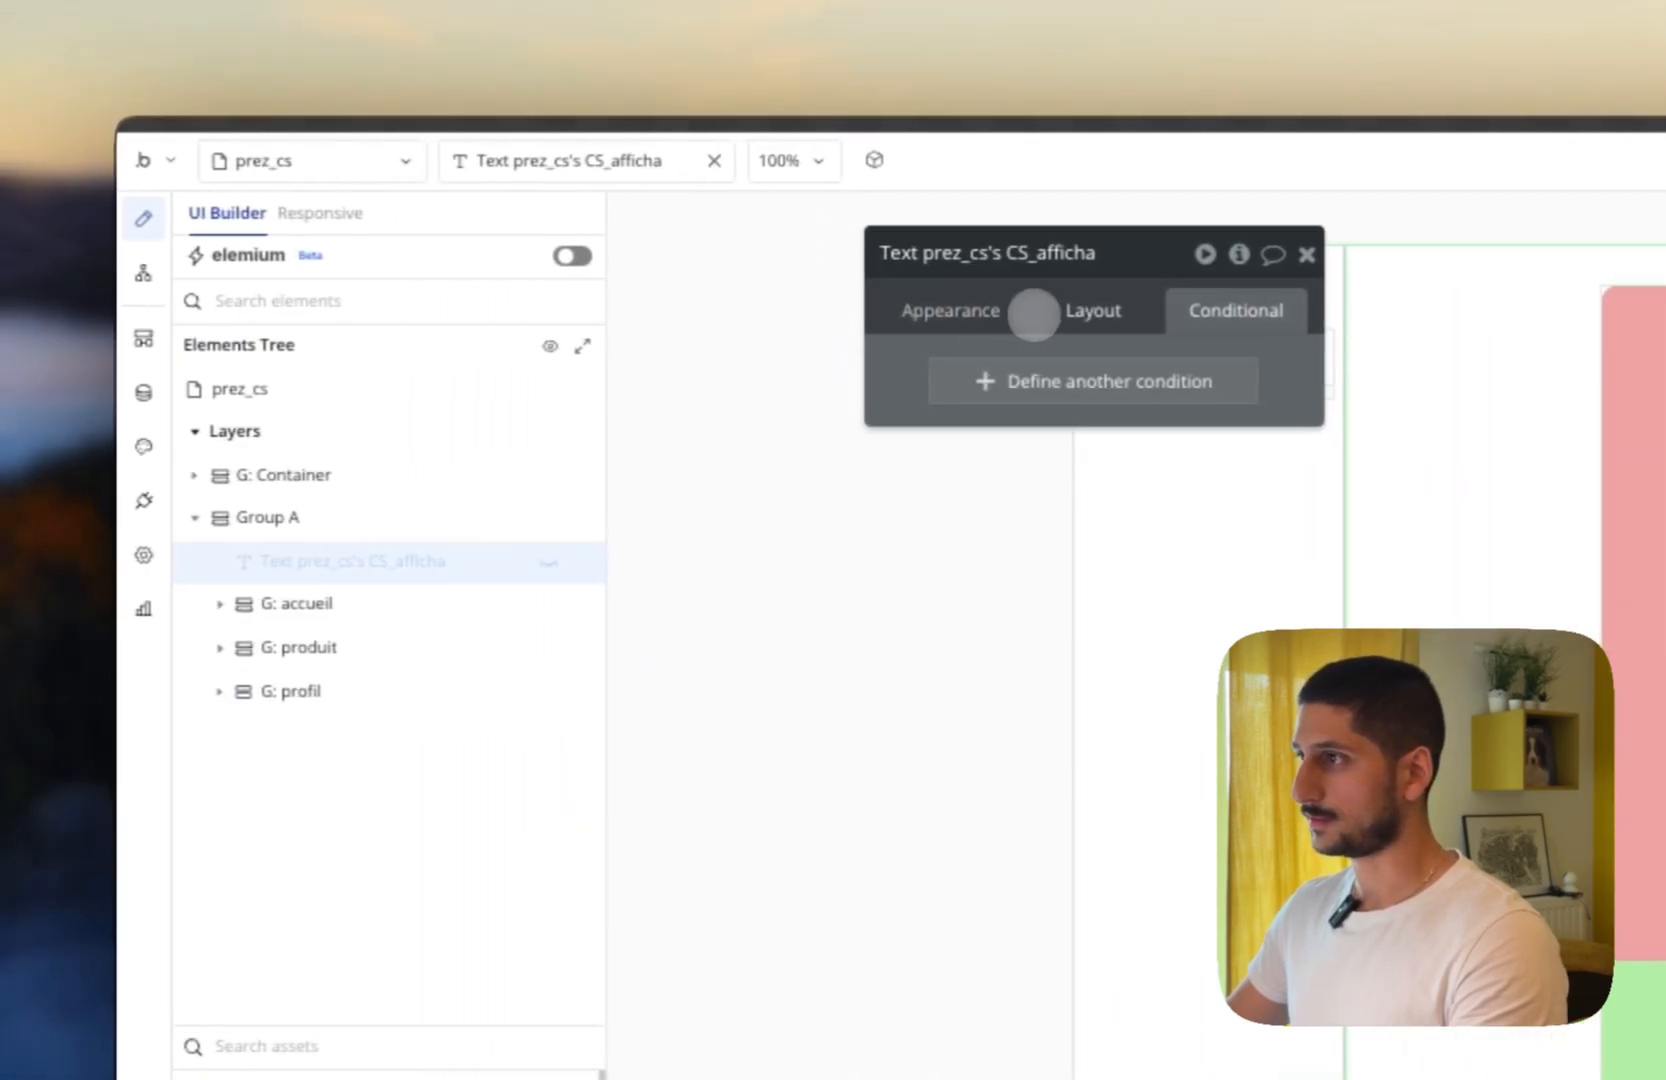
click(1090, 314)
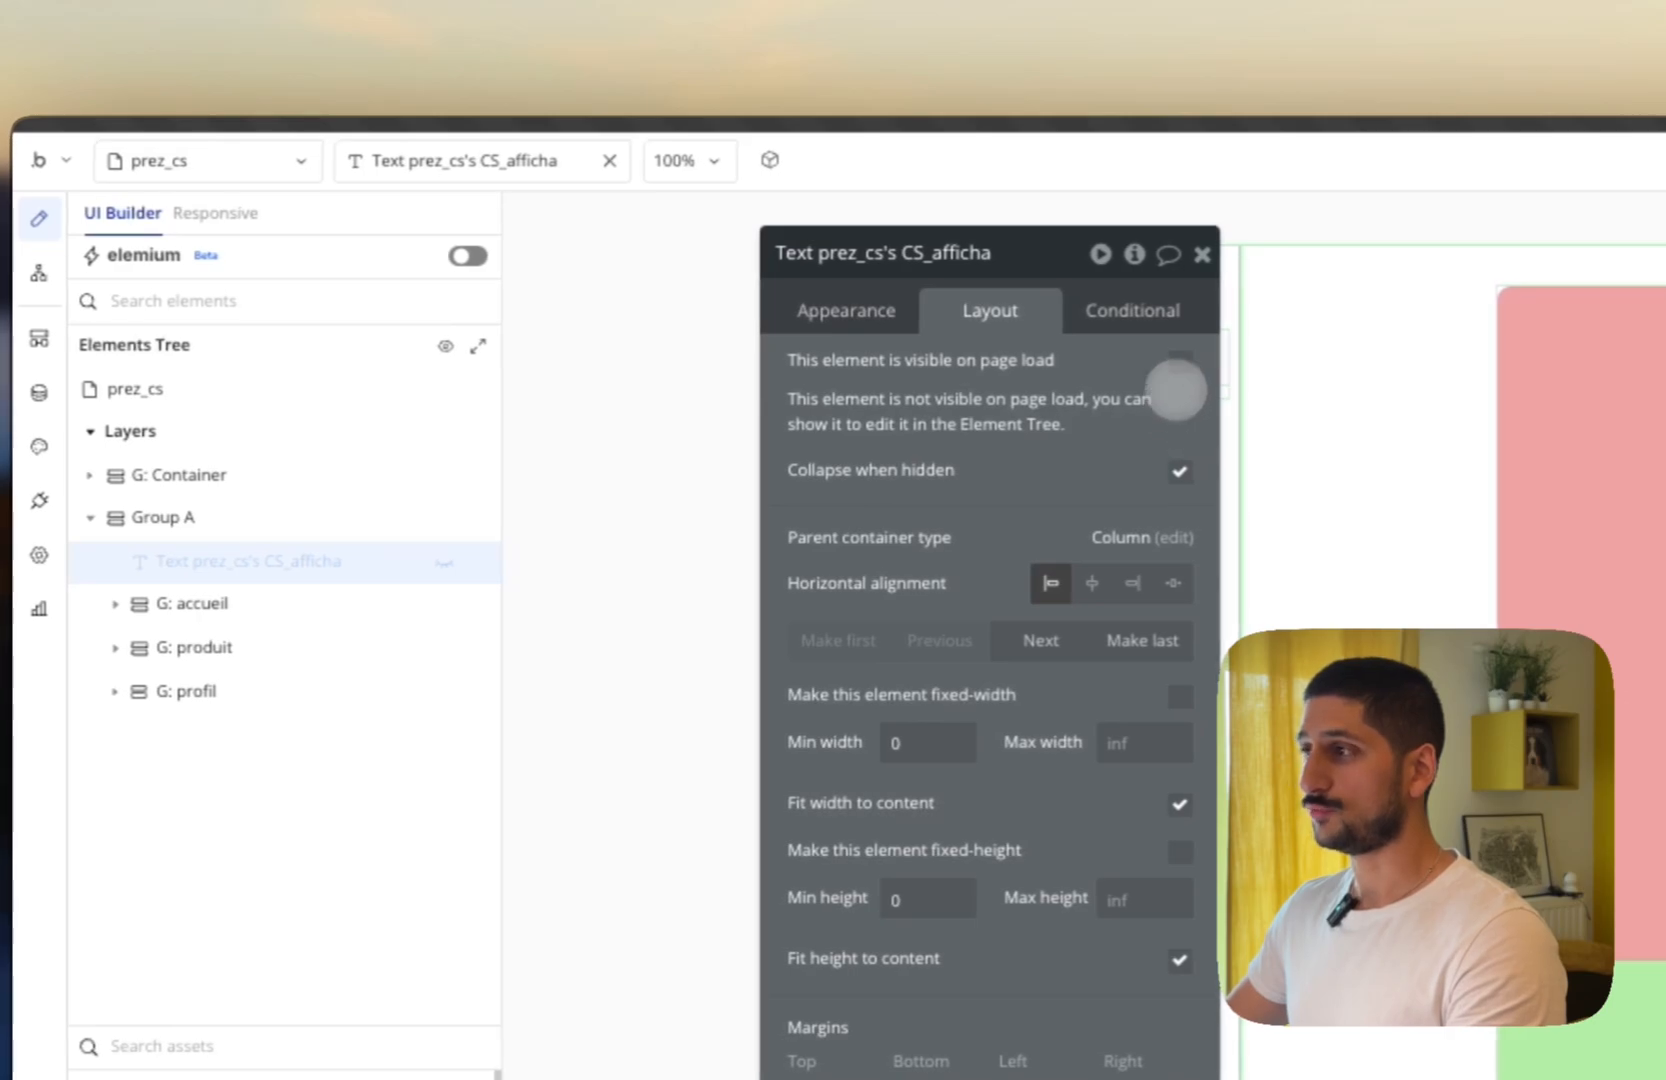
click(1265, 362)
Examine the dynamic expression of the CS_affichage text and the attributes available in place of Display.
click(883, 320)
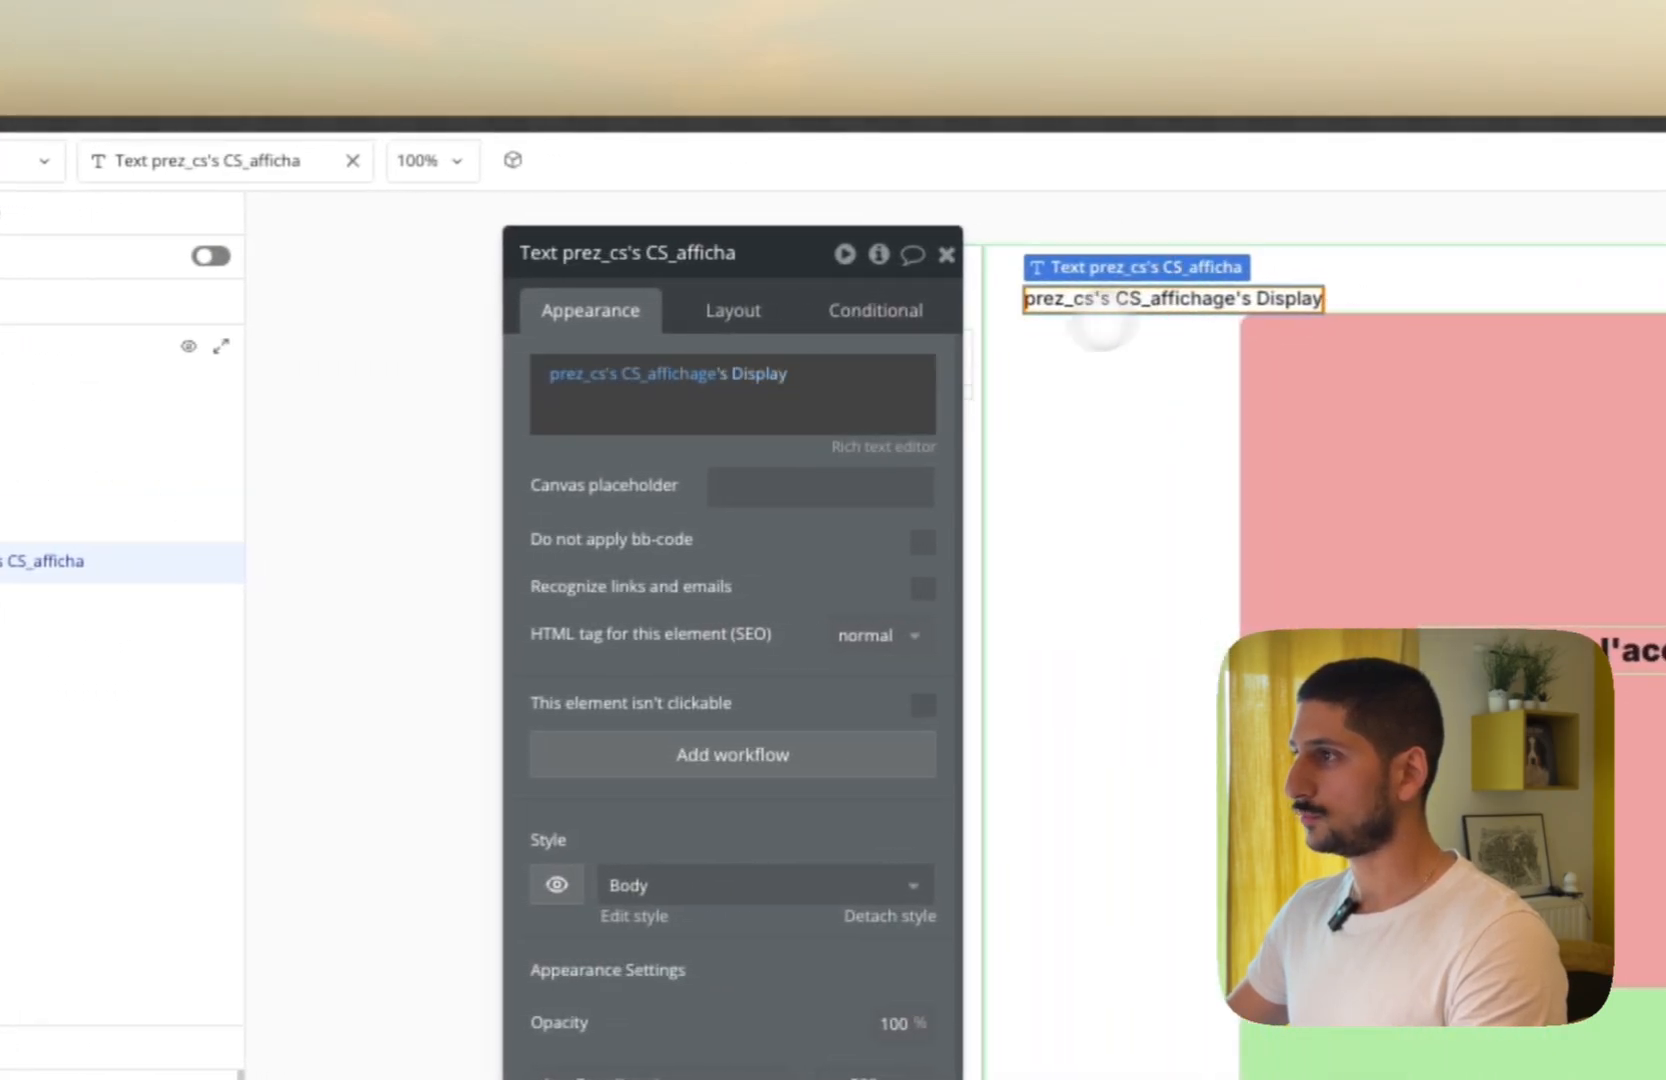
click(565, 390)
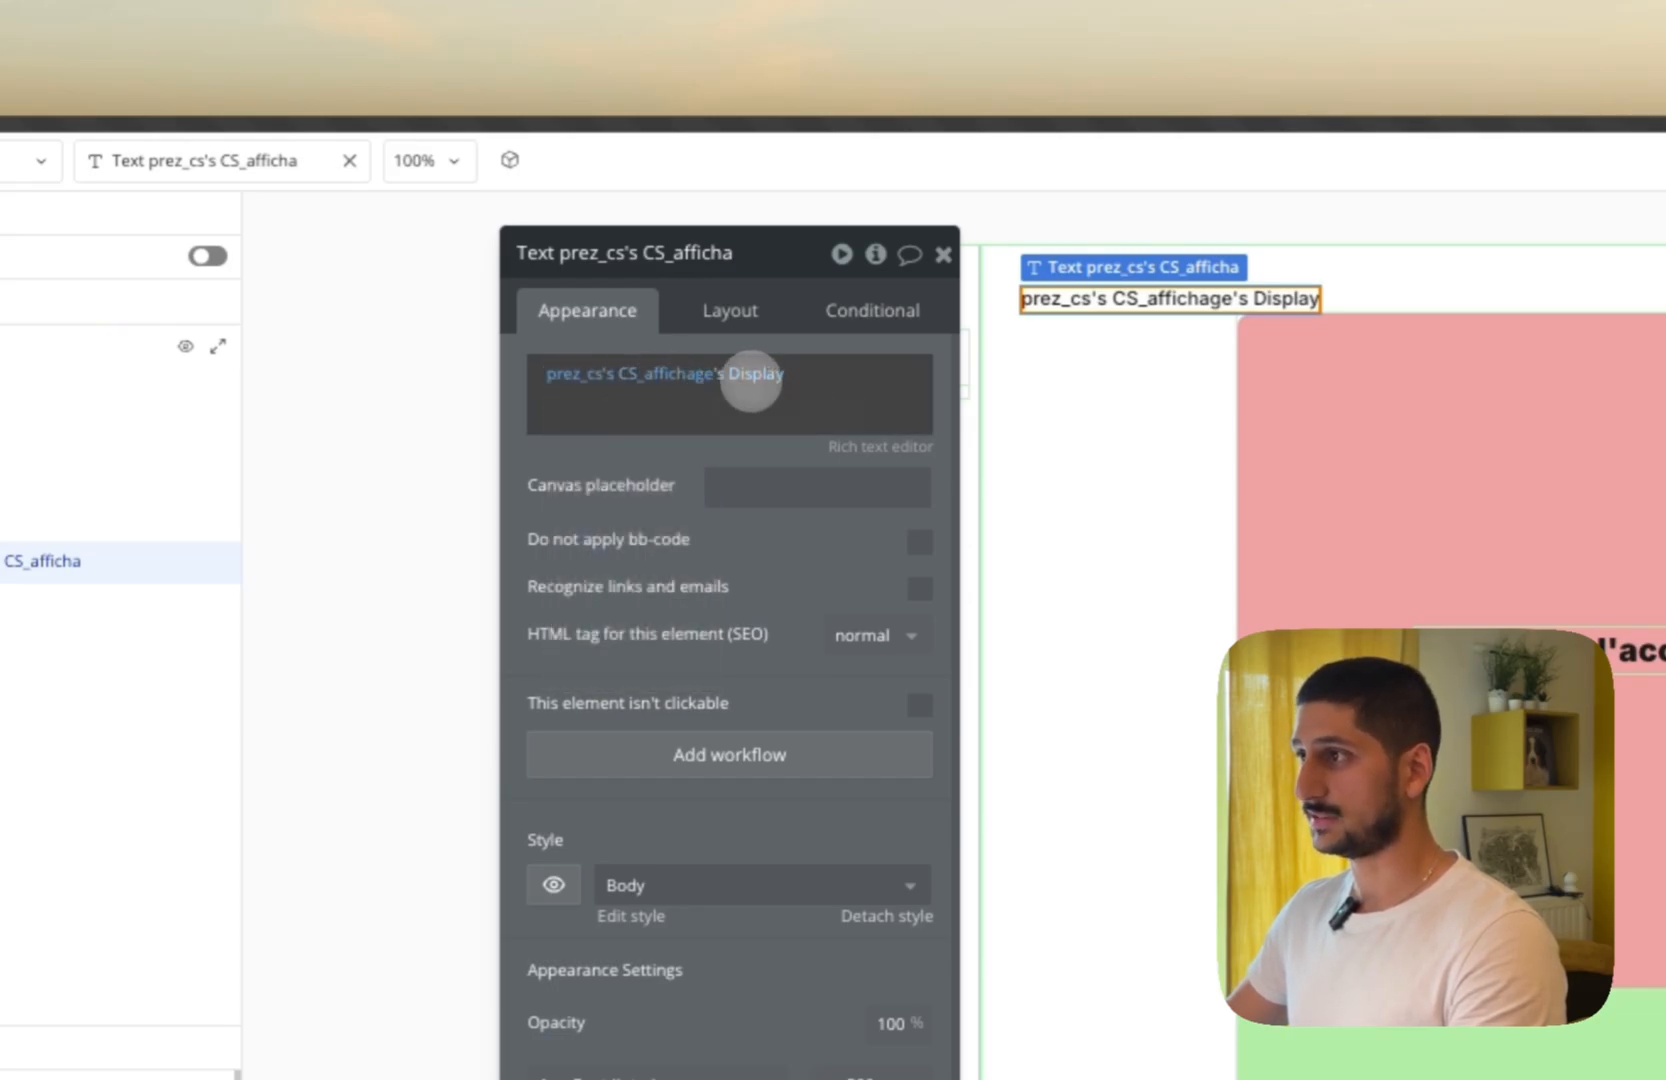
click(751, 378)
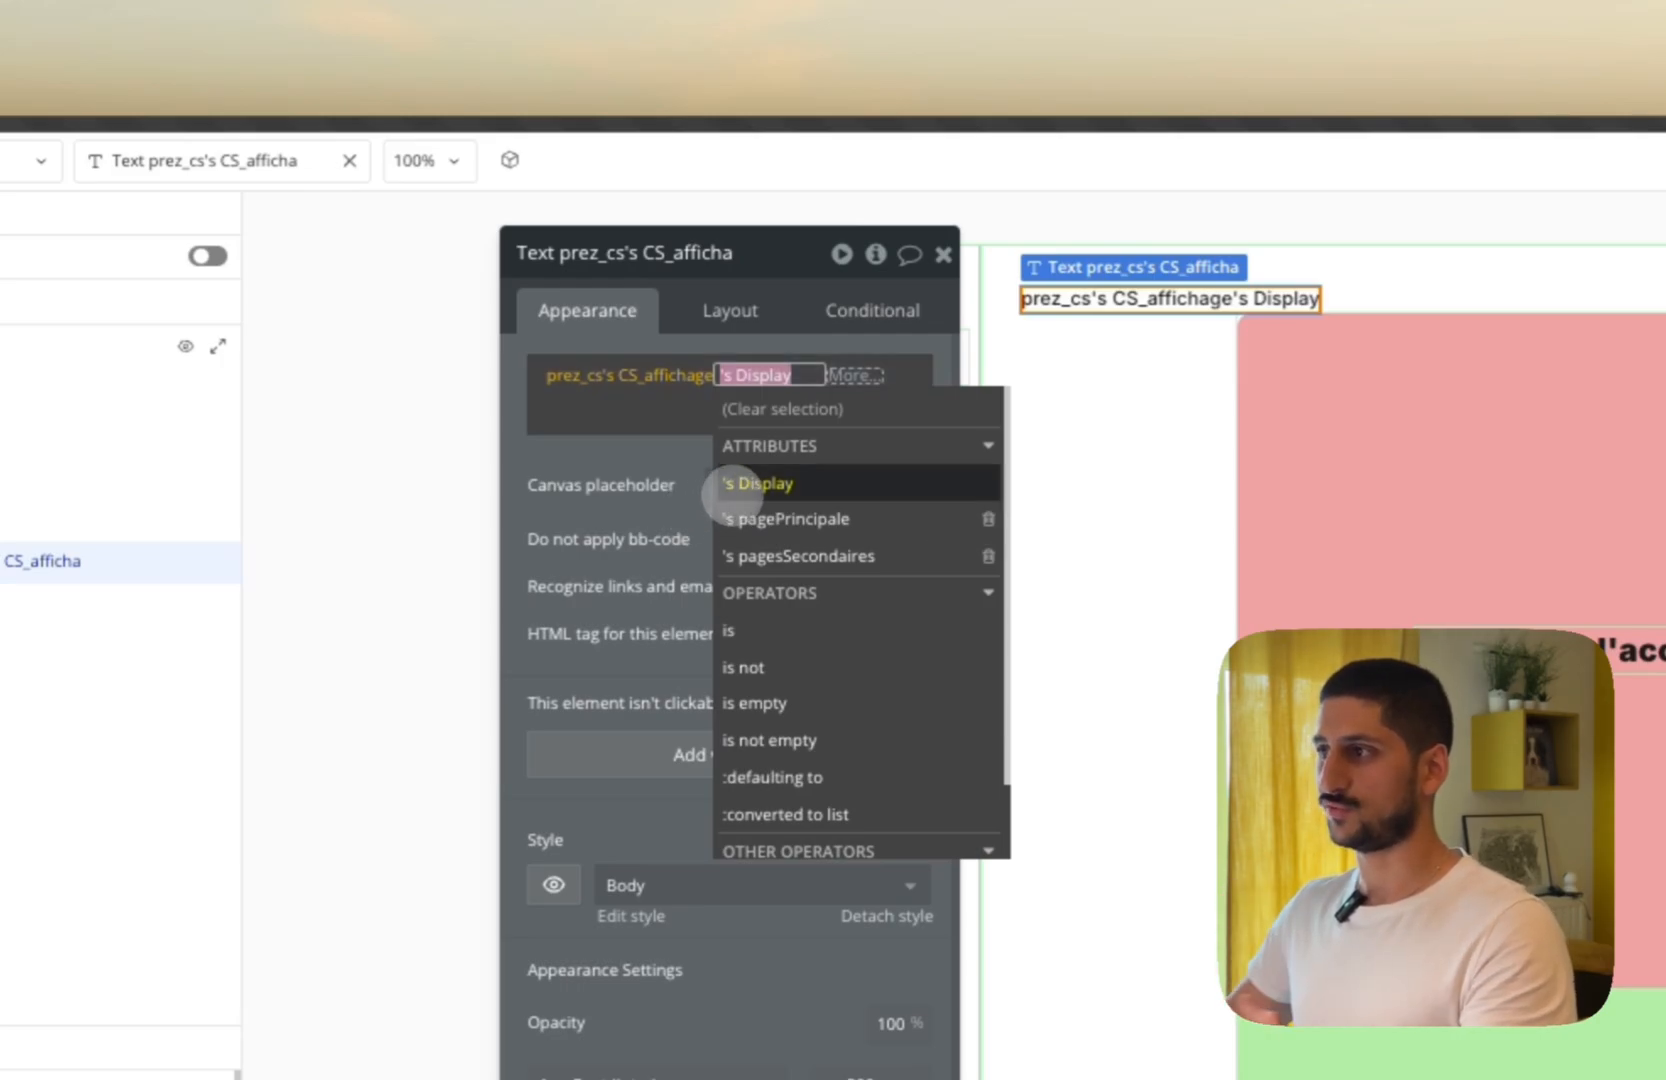
click(646, 519)
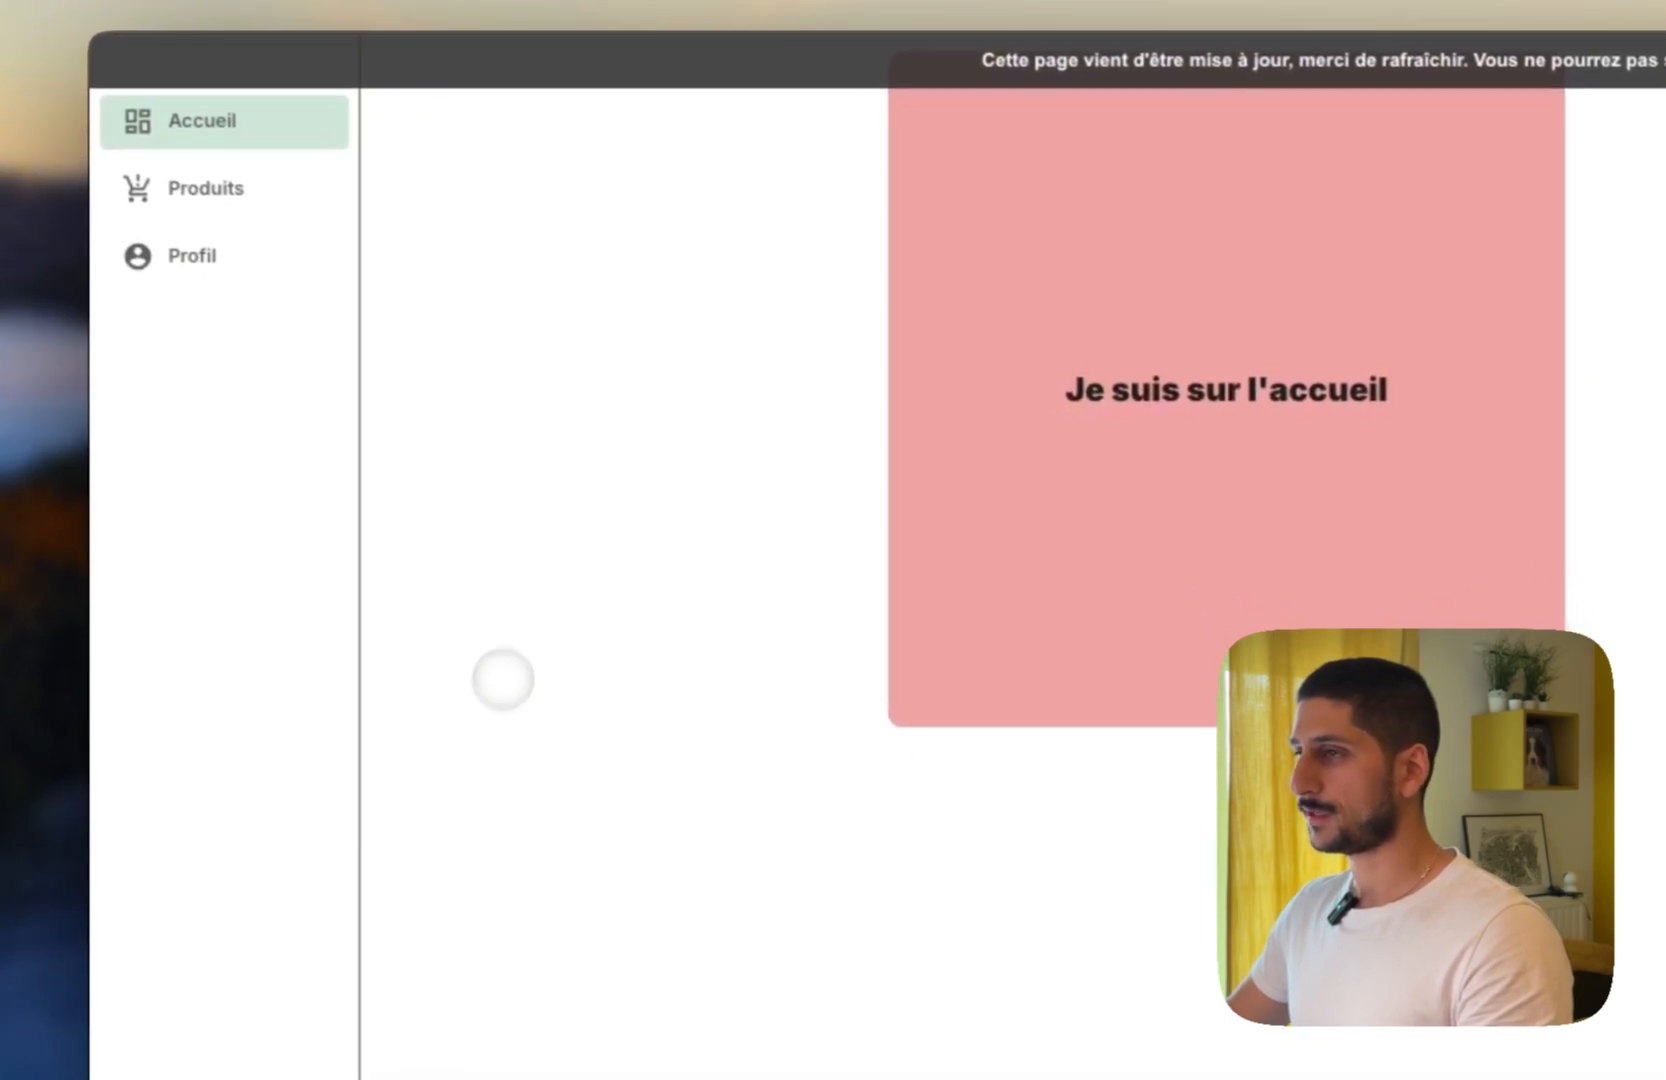
Reload the page preview and switch between the Accueil, Produits and Profil views to check the displayed CS_affichage text.
key(super+r)
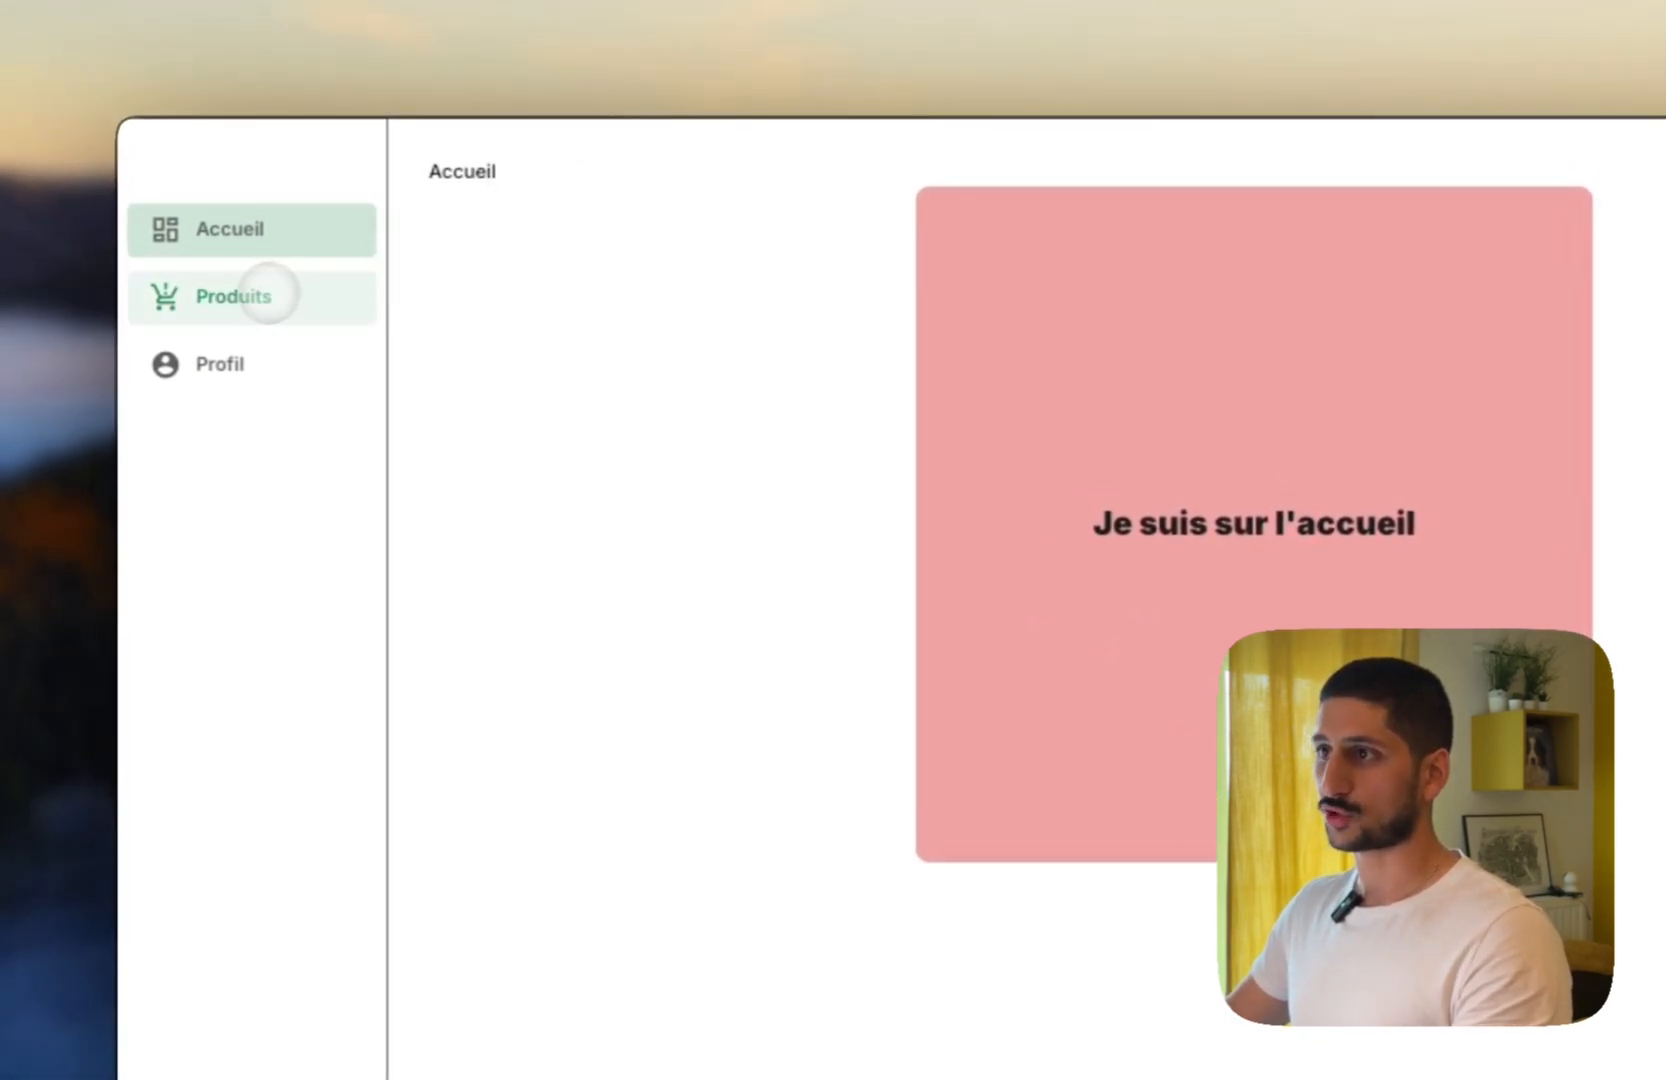
click(248, 296)
click(244, 368)
click(296, 298)
click(289, 234)
click(273, 277)
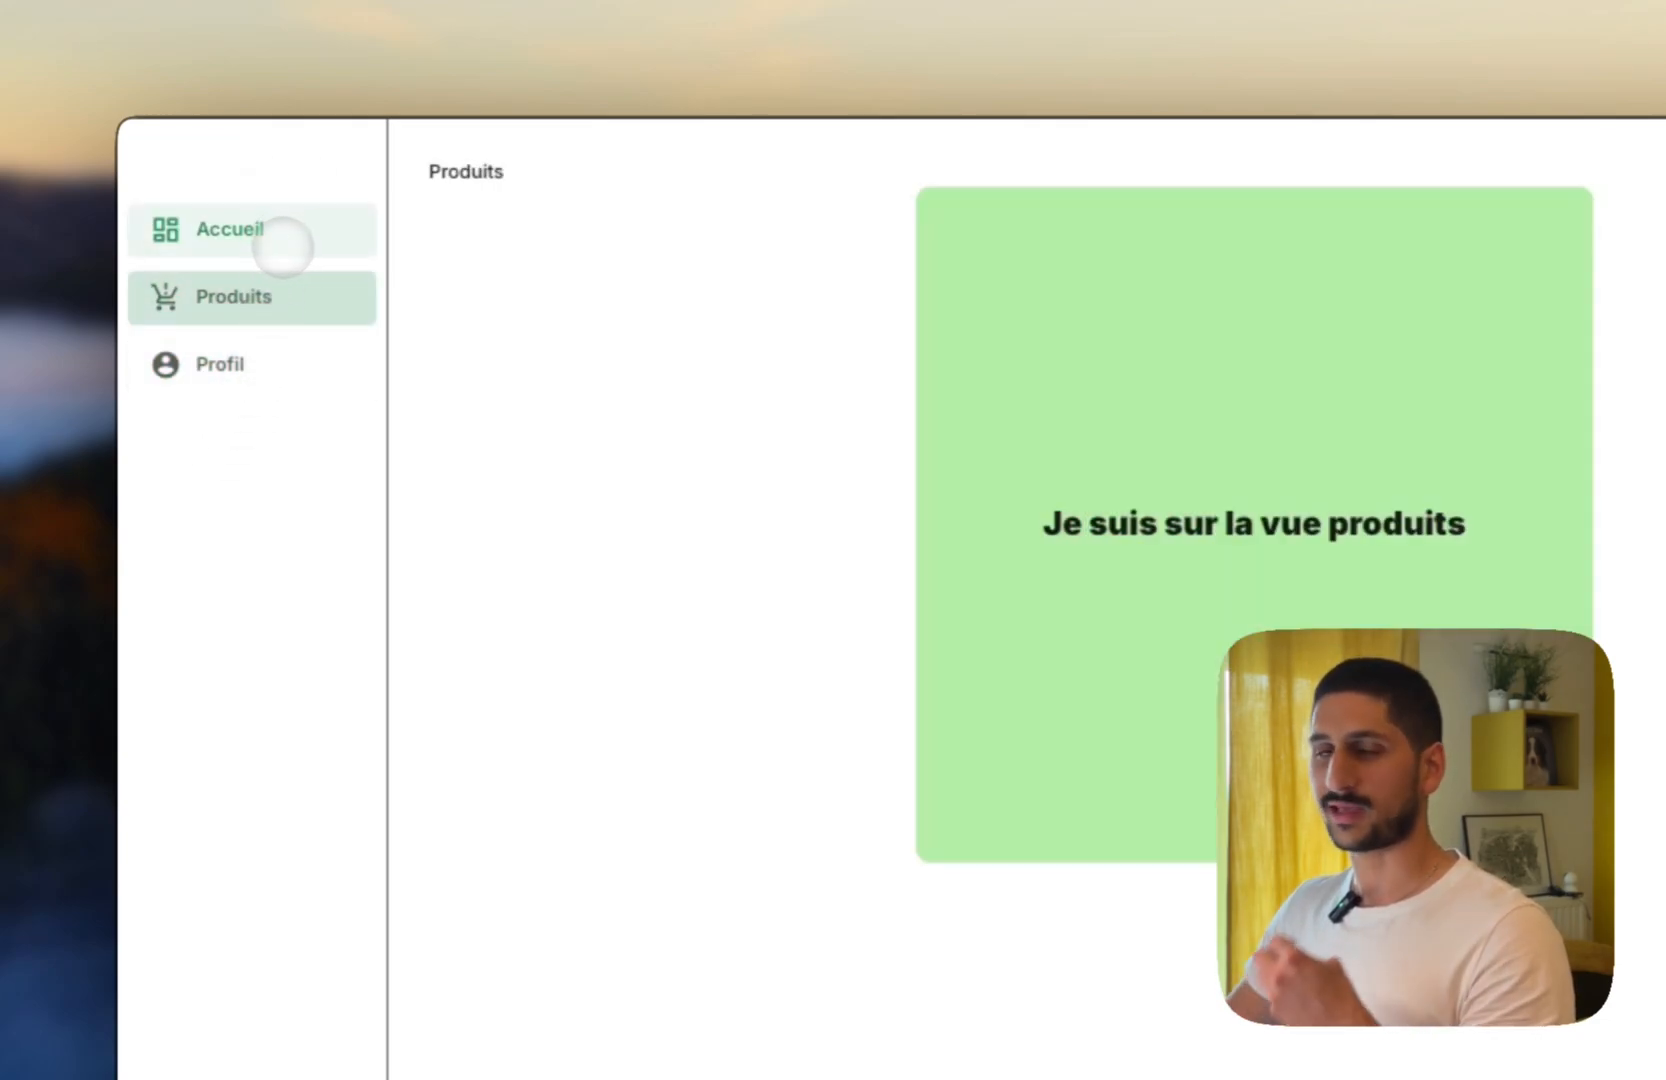
click(283, 249)
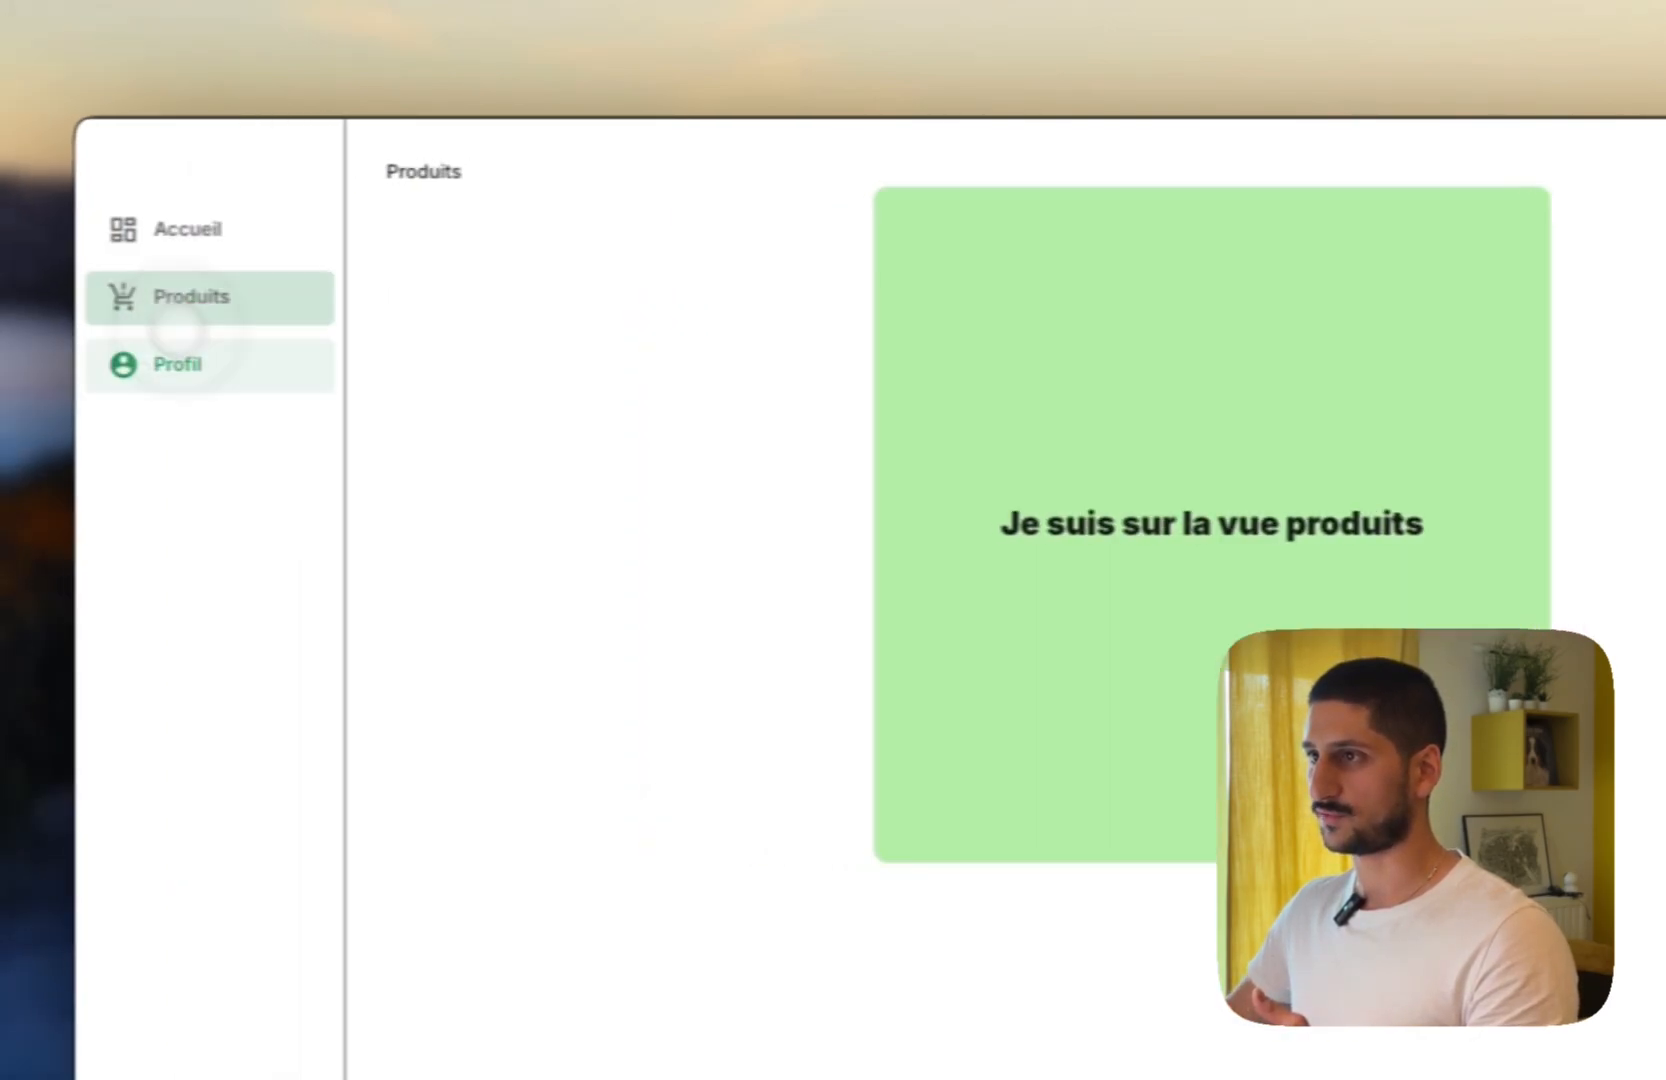
click(180, 358)
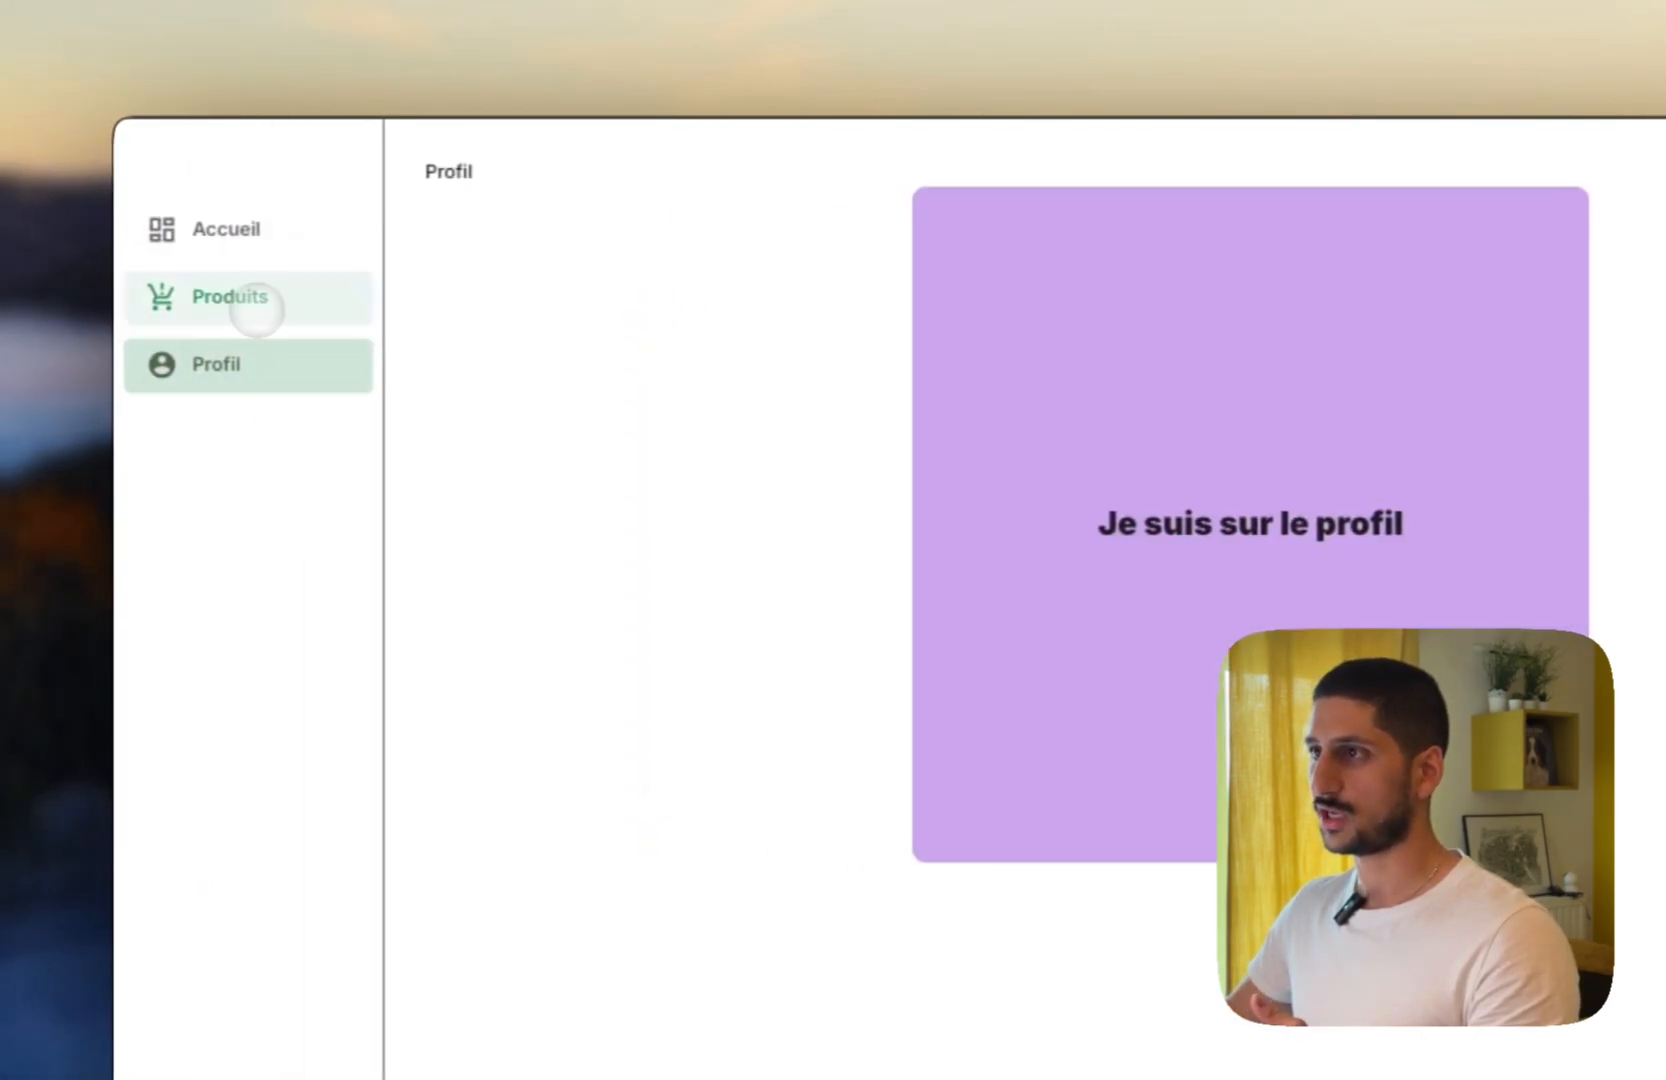
click(216, 298)
click(230, 235)
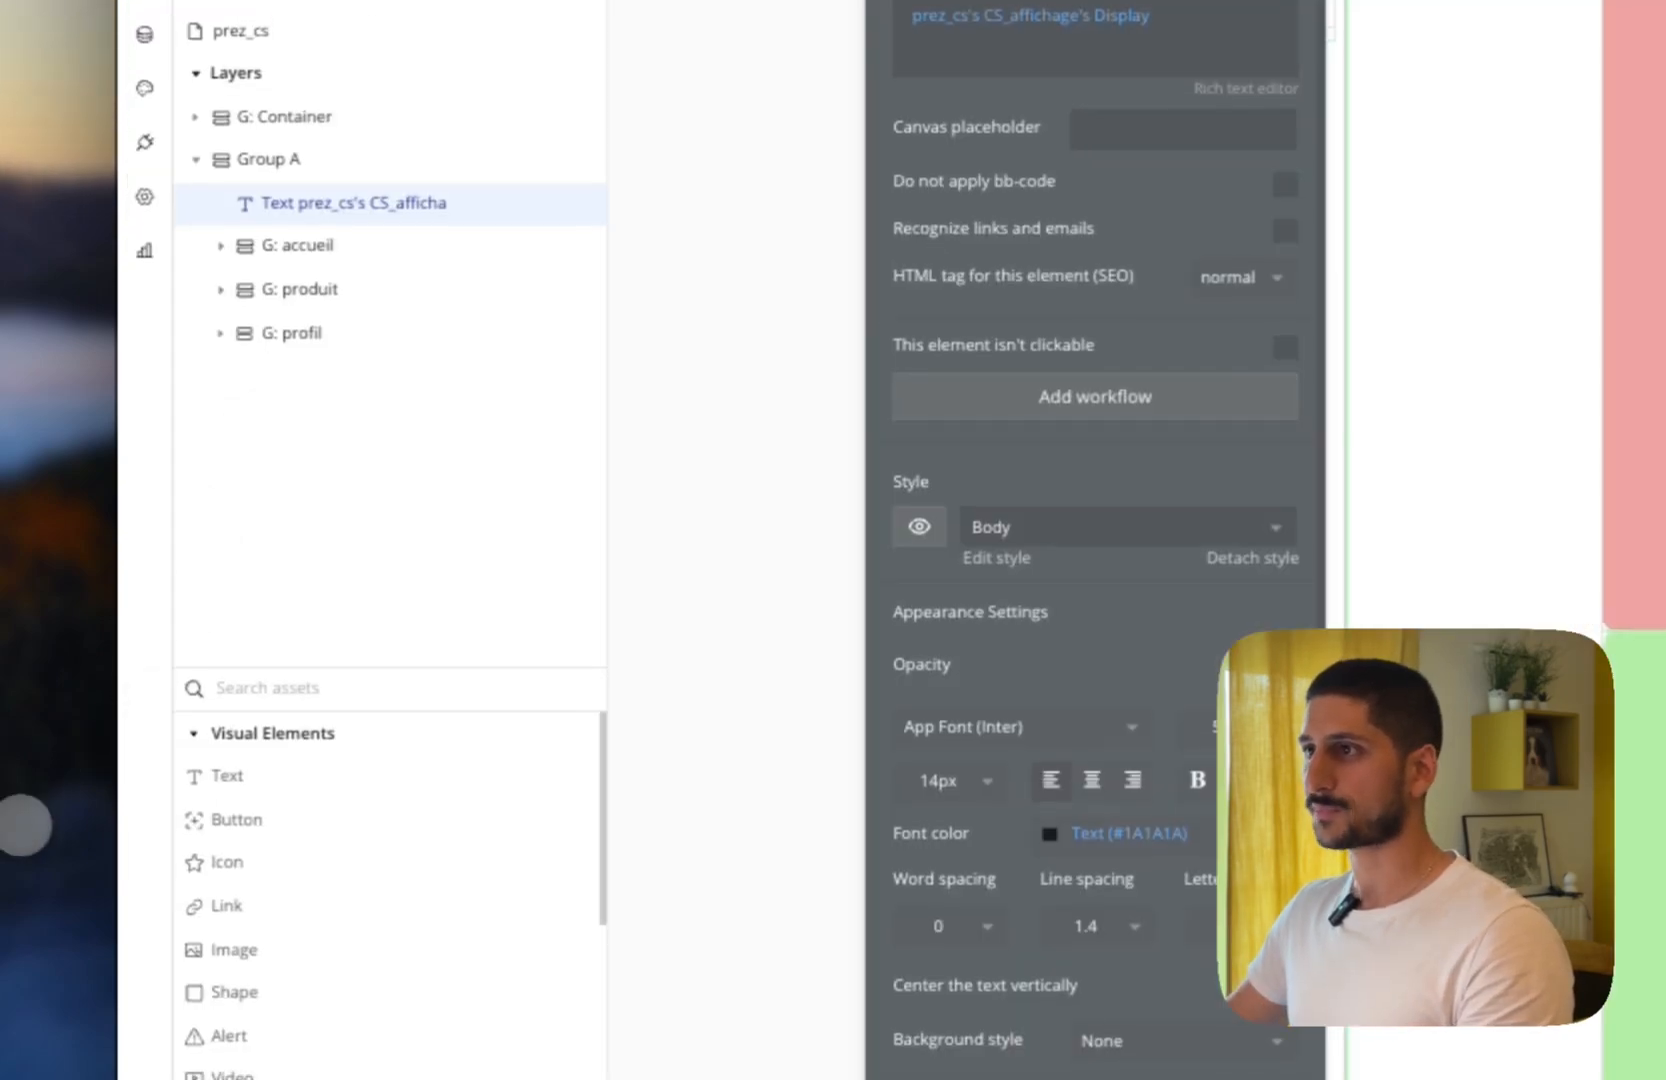
Open the click workflow of the G: menu group and examine its Set states CS_affichage action.
drag(1037, 60, 764, 46)
click(1190, 360)
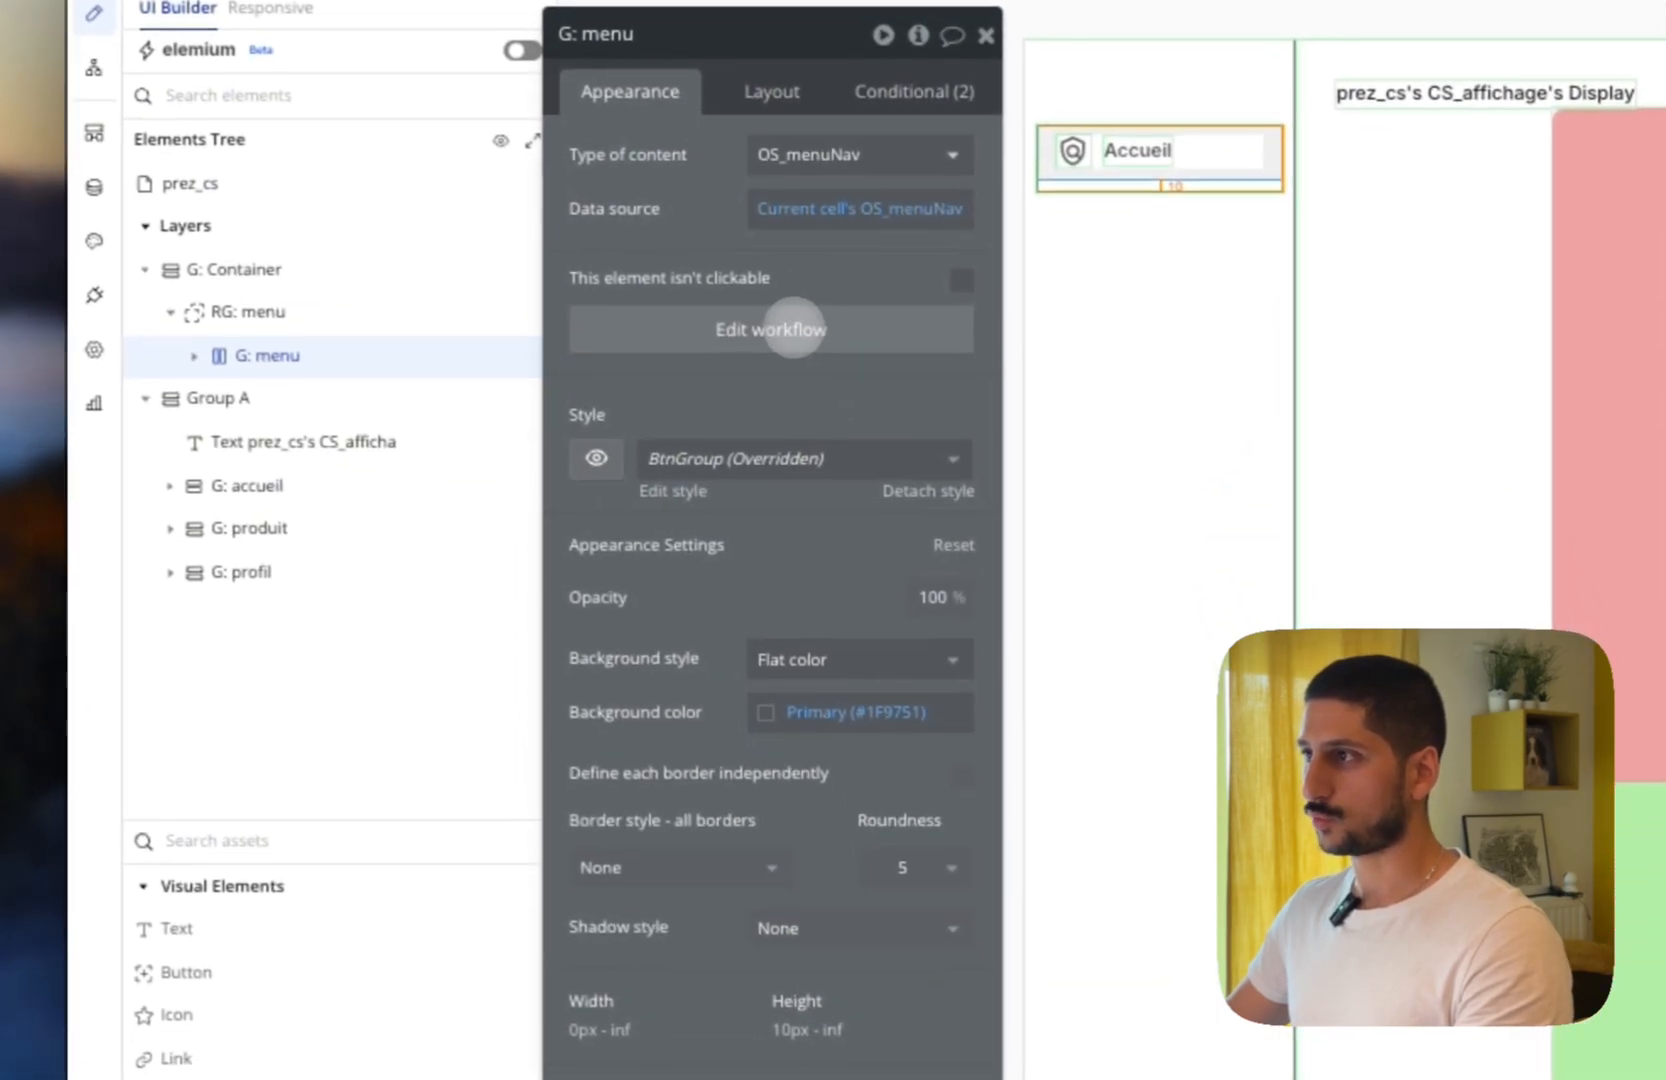
click(829, 383)
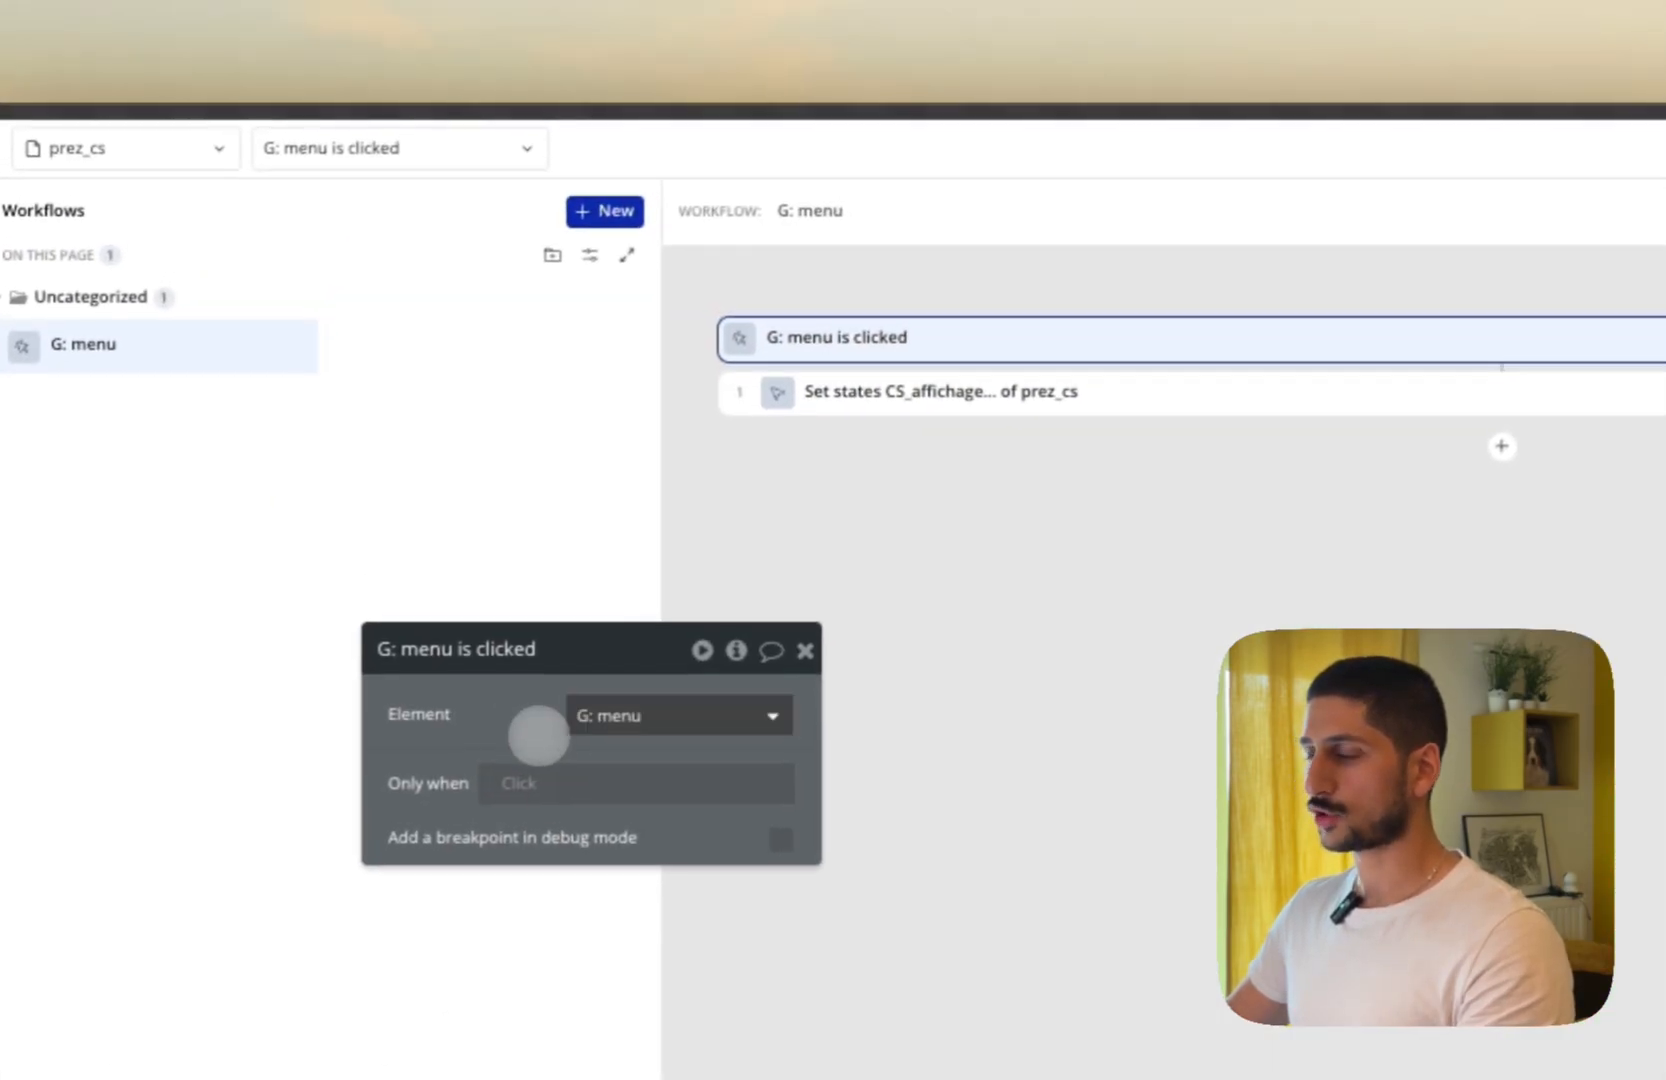
click(980, 360)
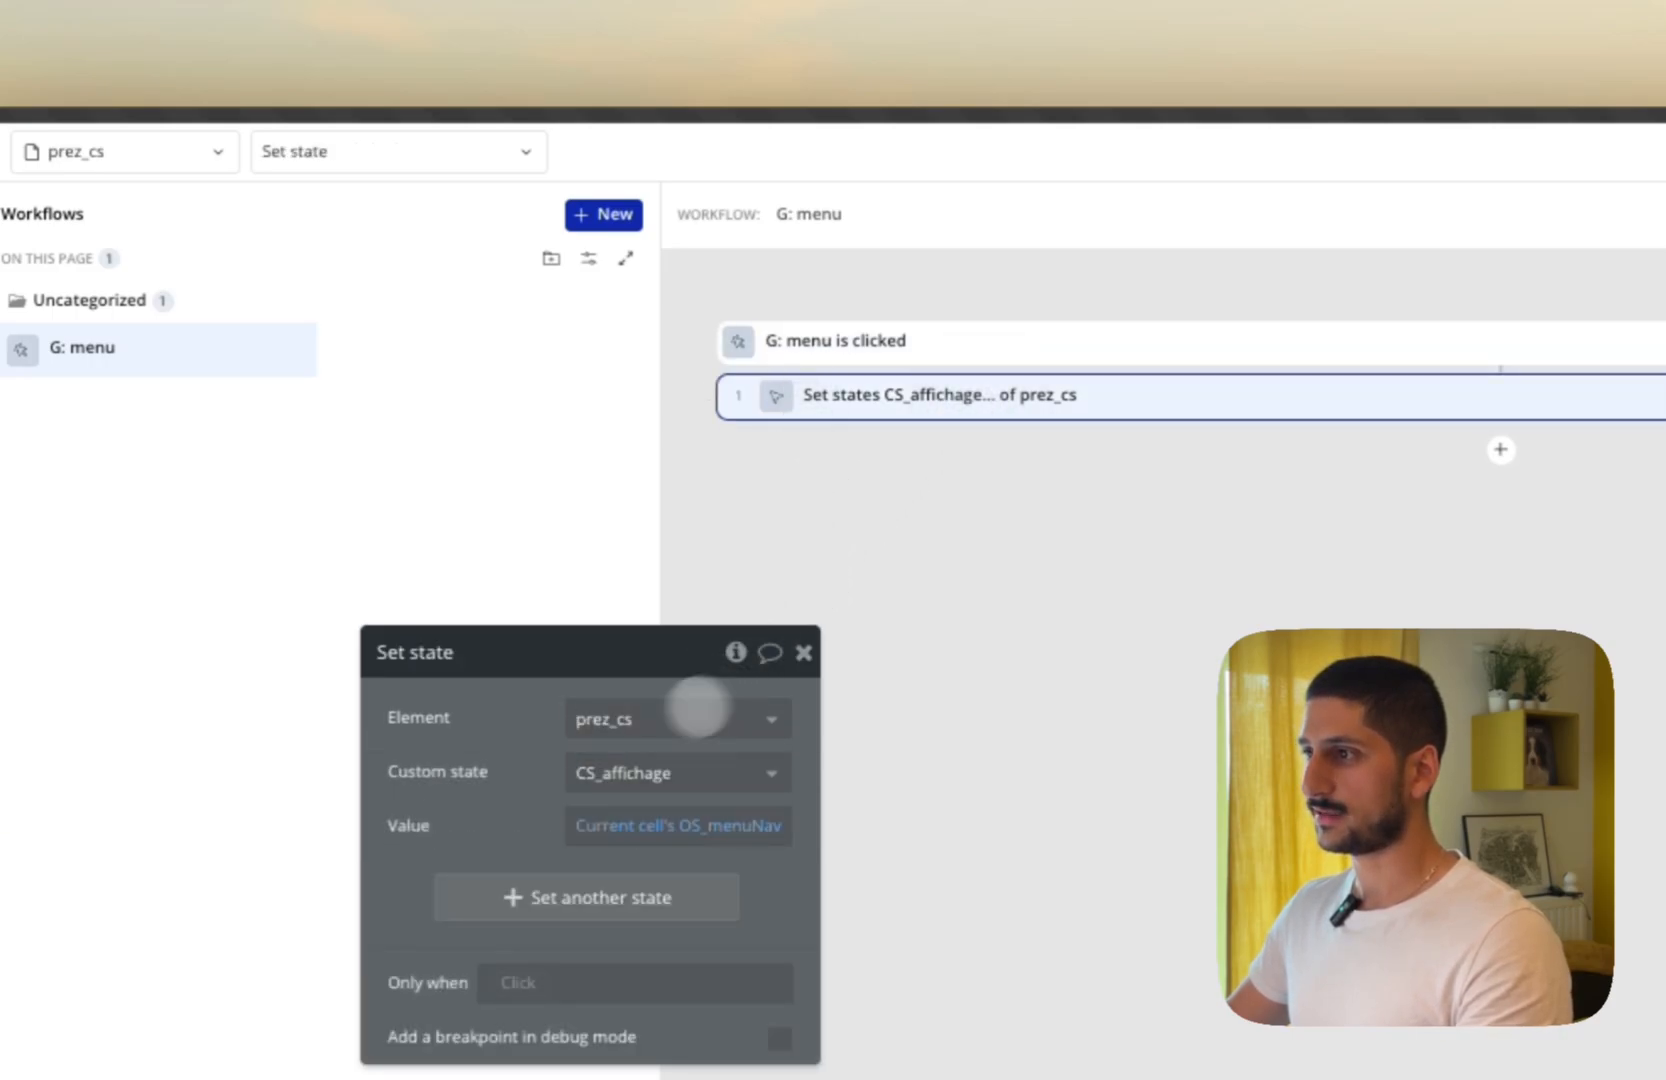
Add a new Set state of an element action to the G: menu workflow and delete the original Set states action.
click(1500, 449)
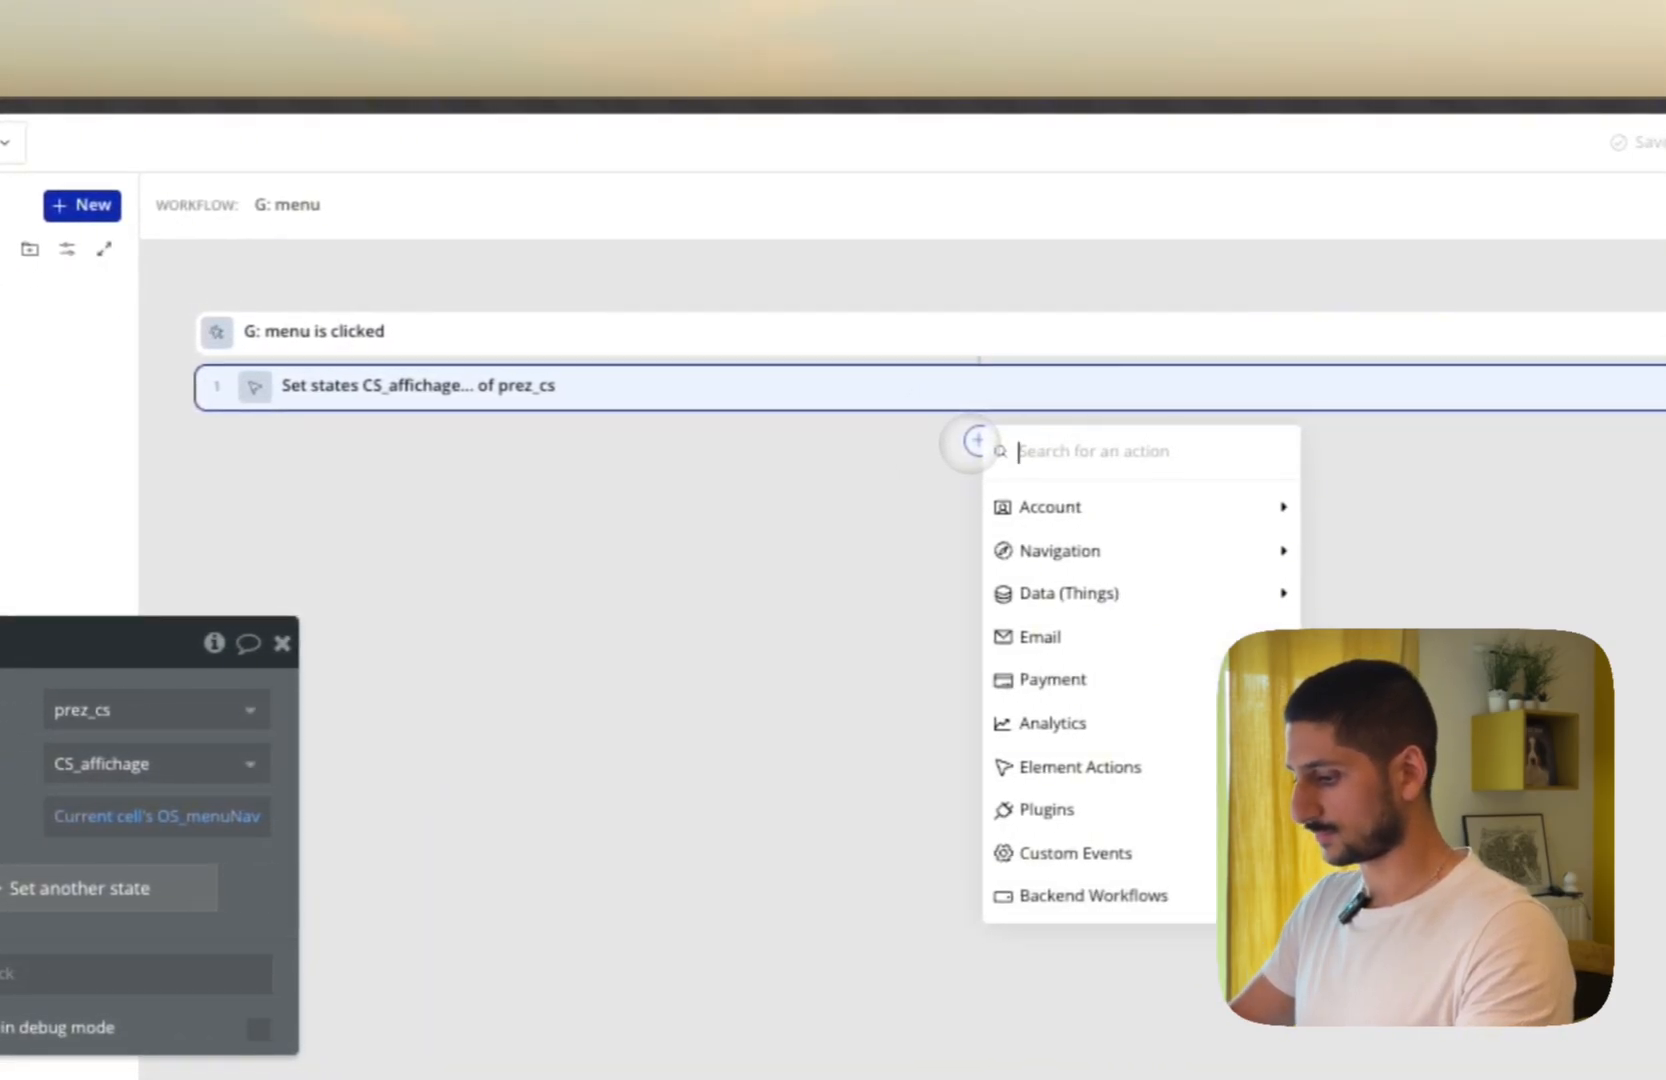
text(set)
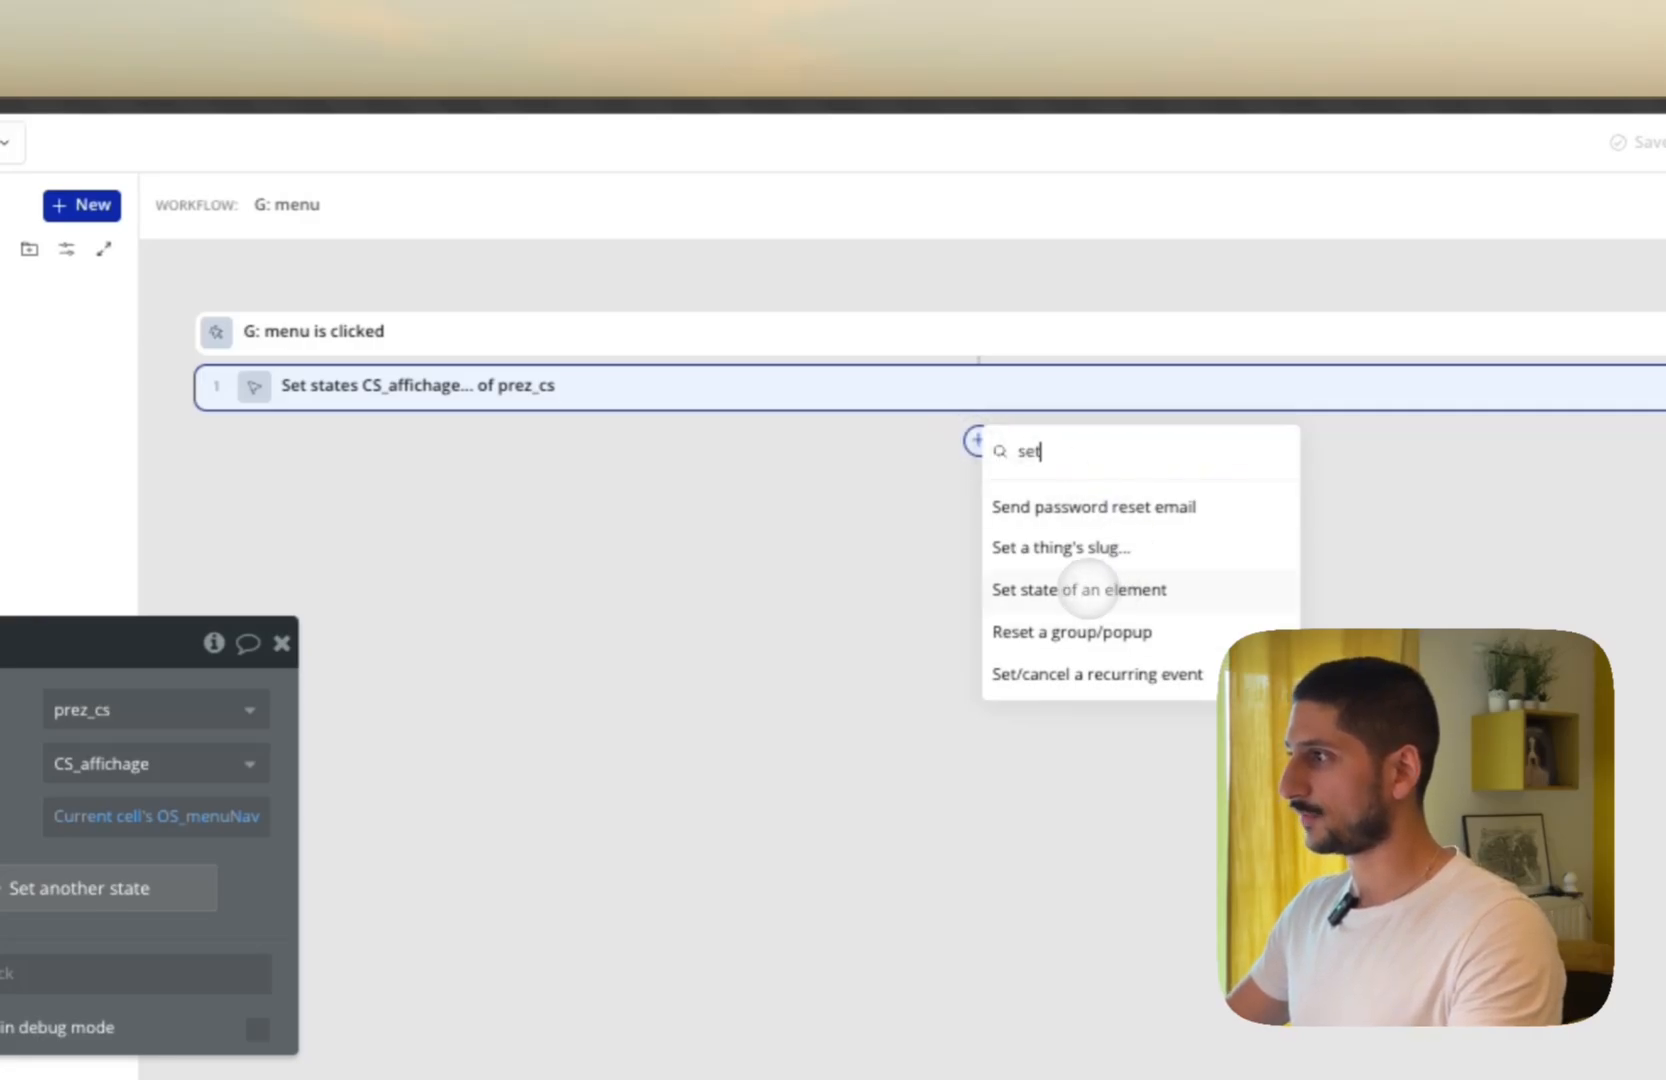
click(1088, 589)
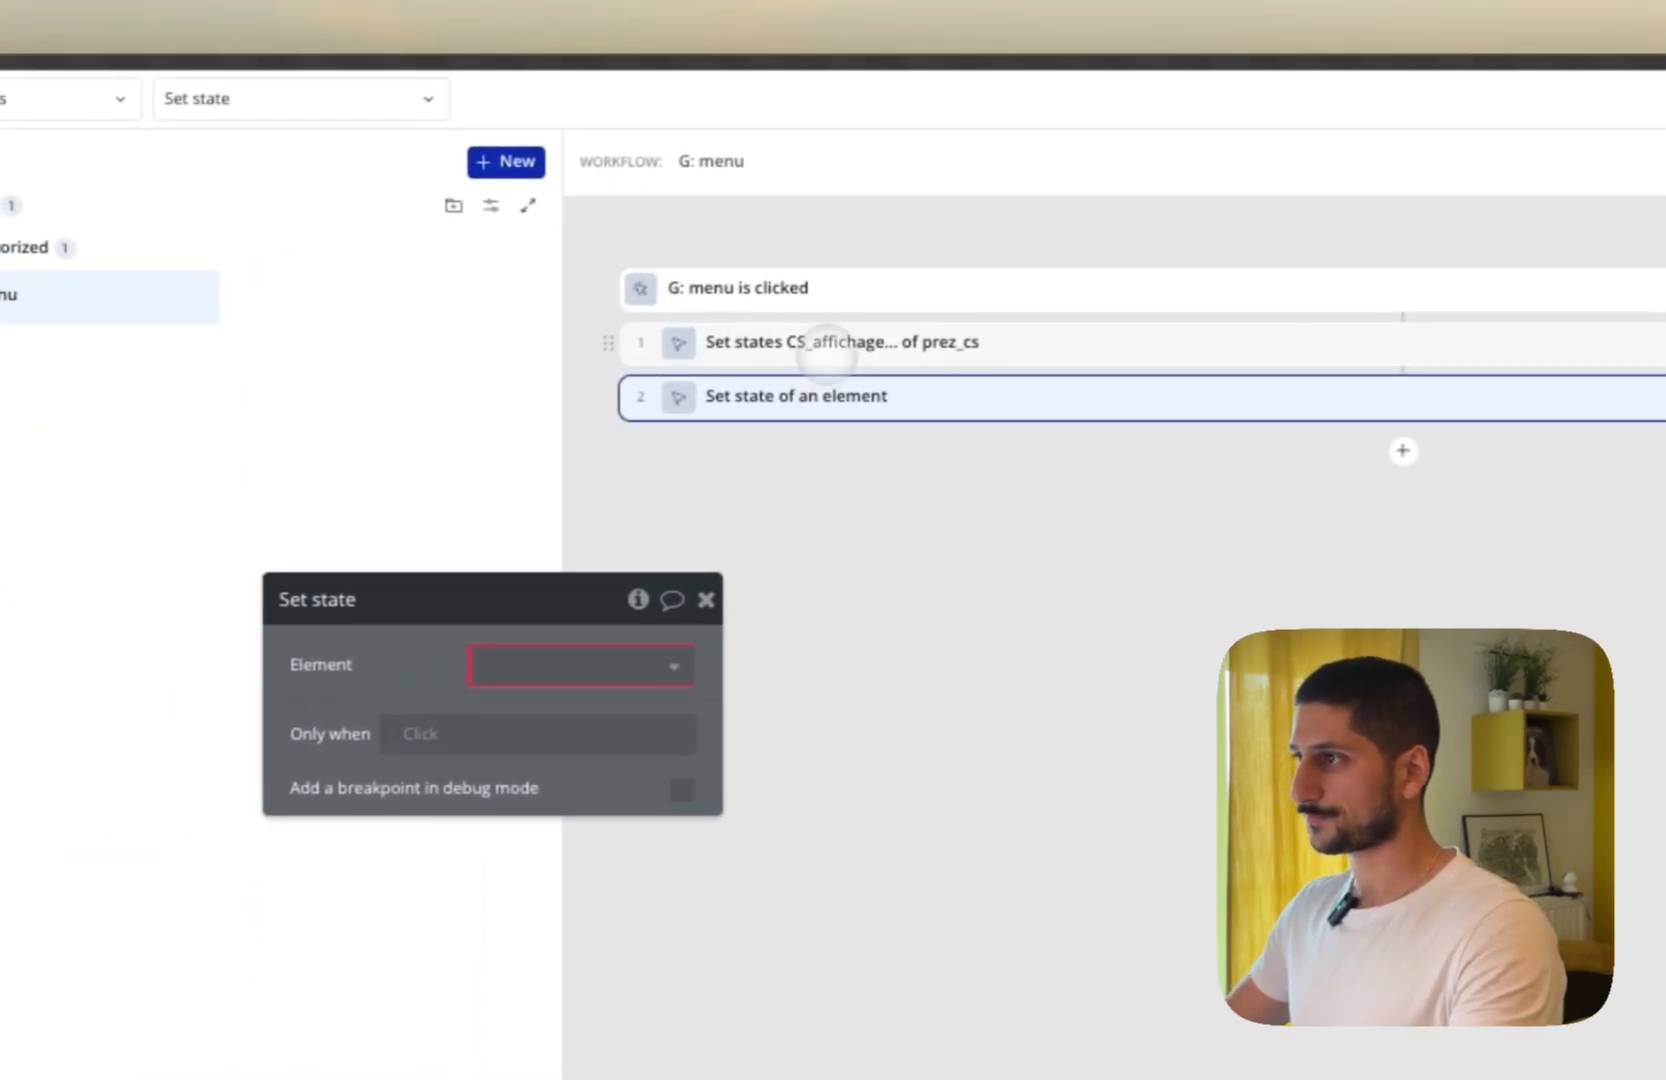
right_click(826, 355)
click(1045, 745)
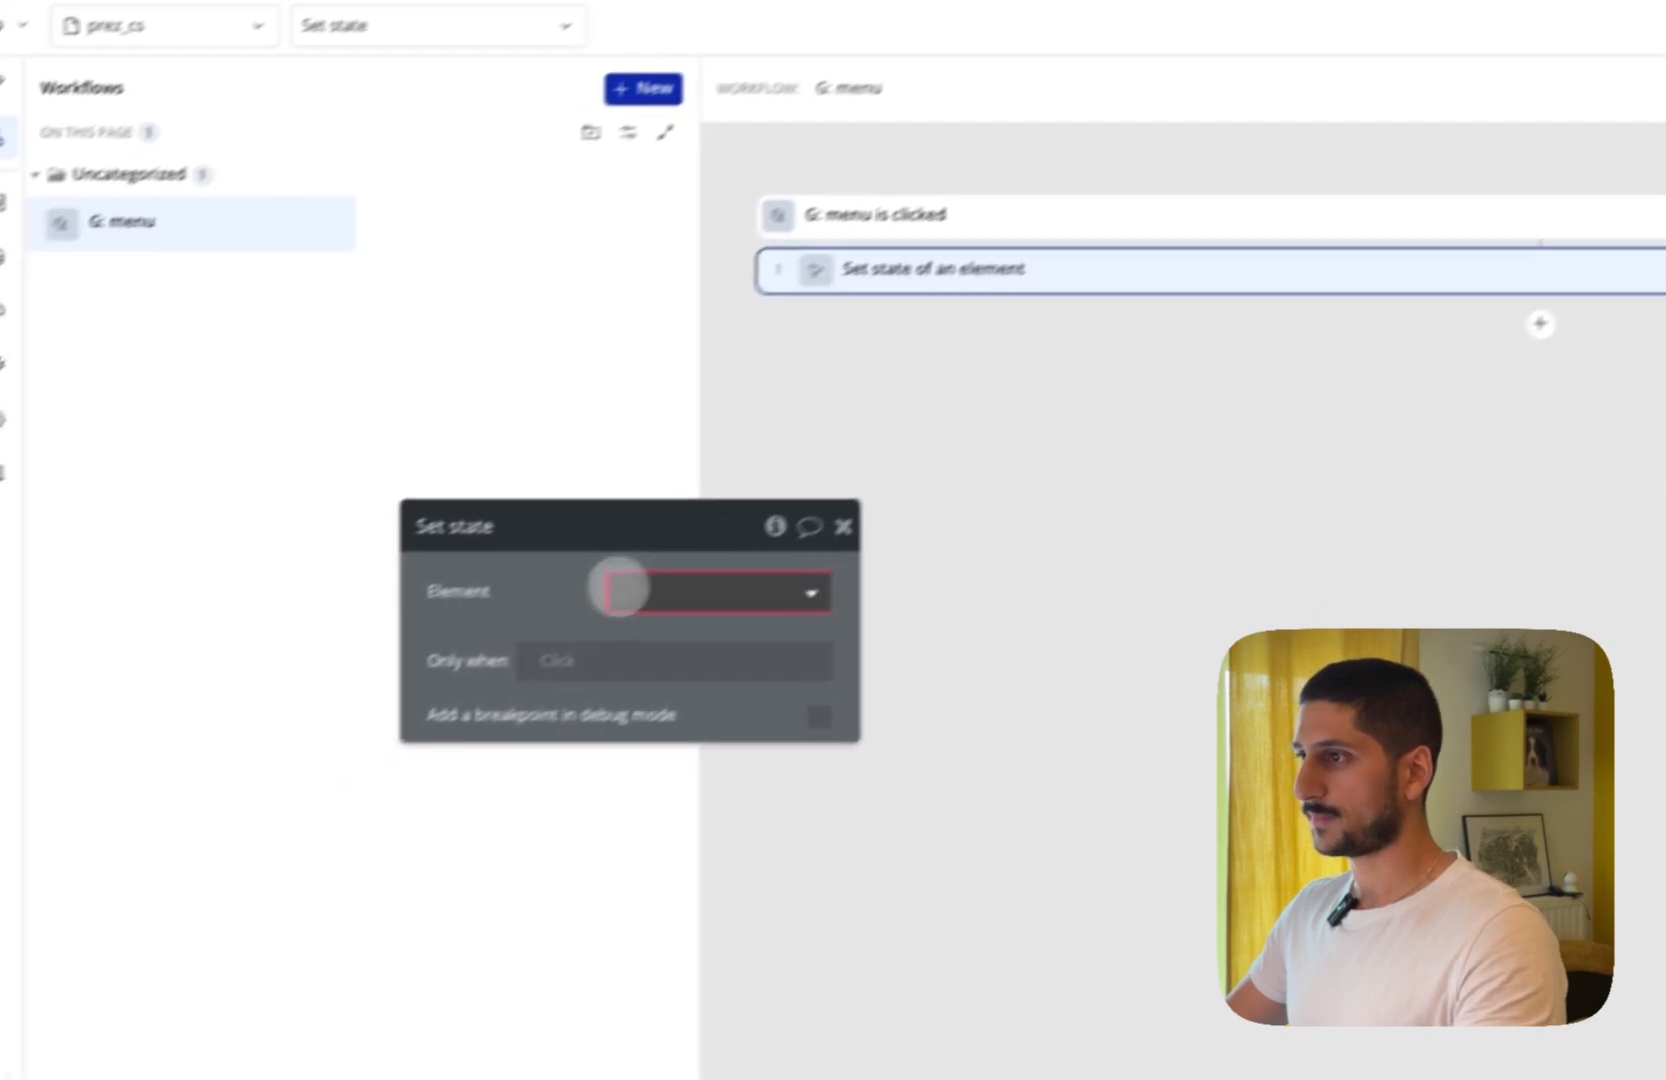
Configure the Set state action with element prez_cs, custom state CS_affichage and value Current cell's OS_menuNav.
click(710, 596)
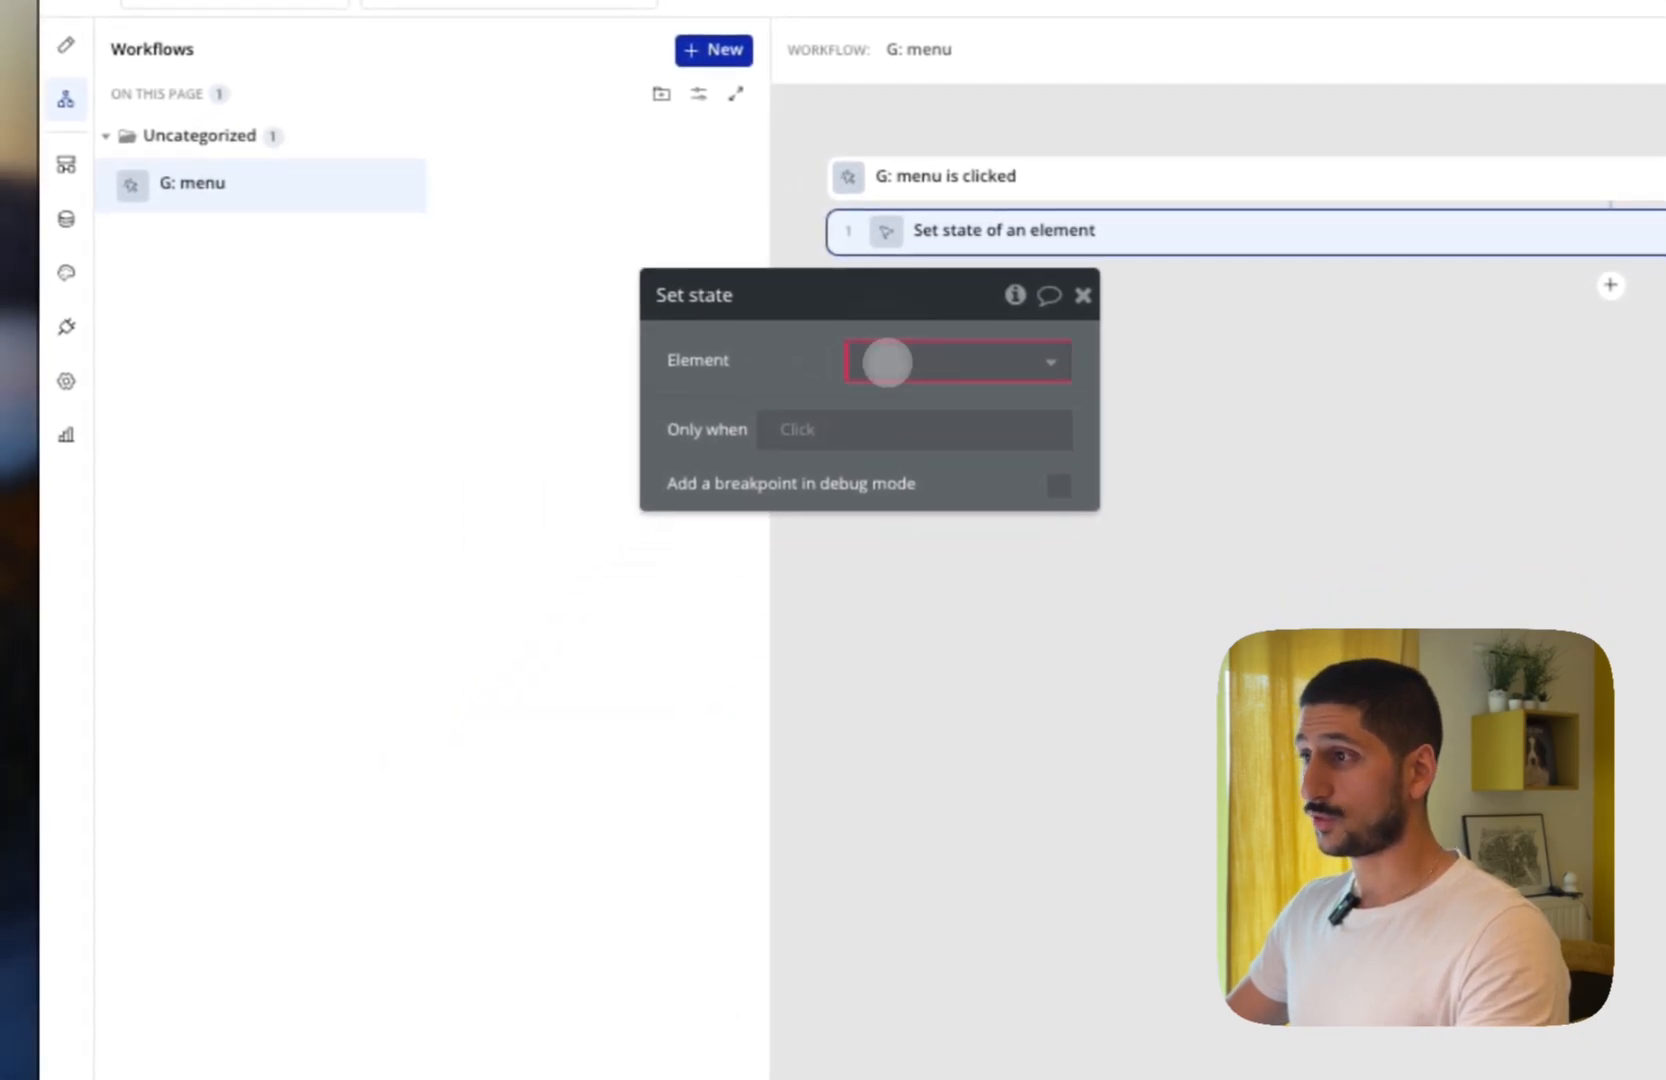
click(710, 596)
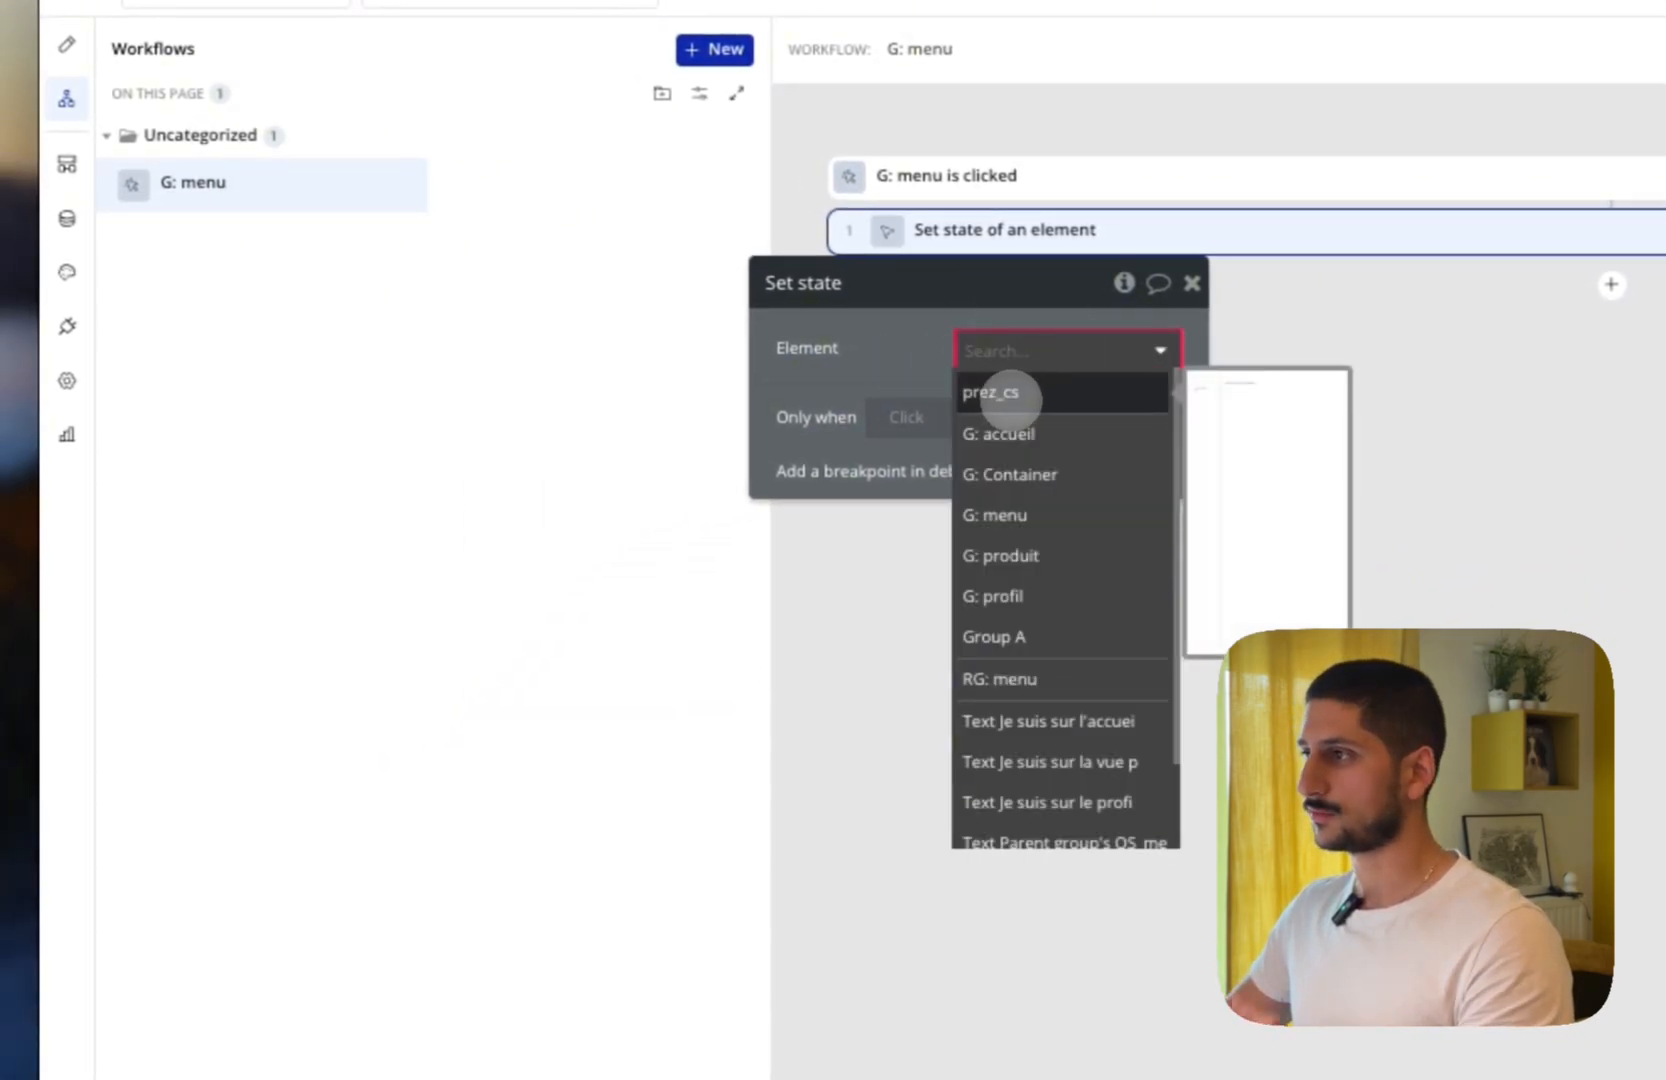
click(1012, 394)
click(1002, 403)
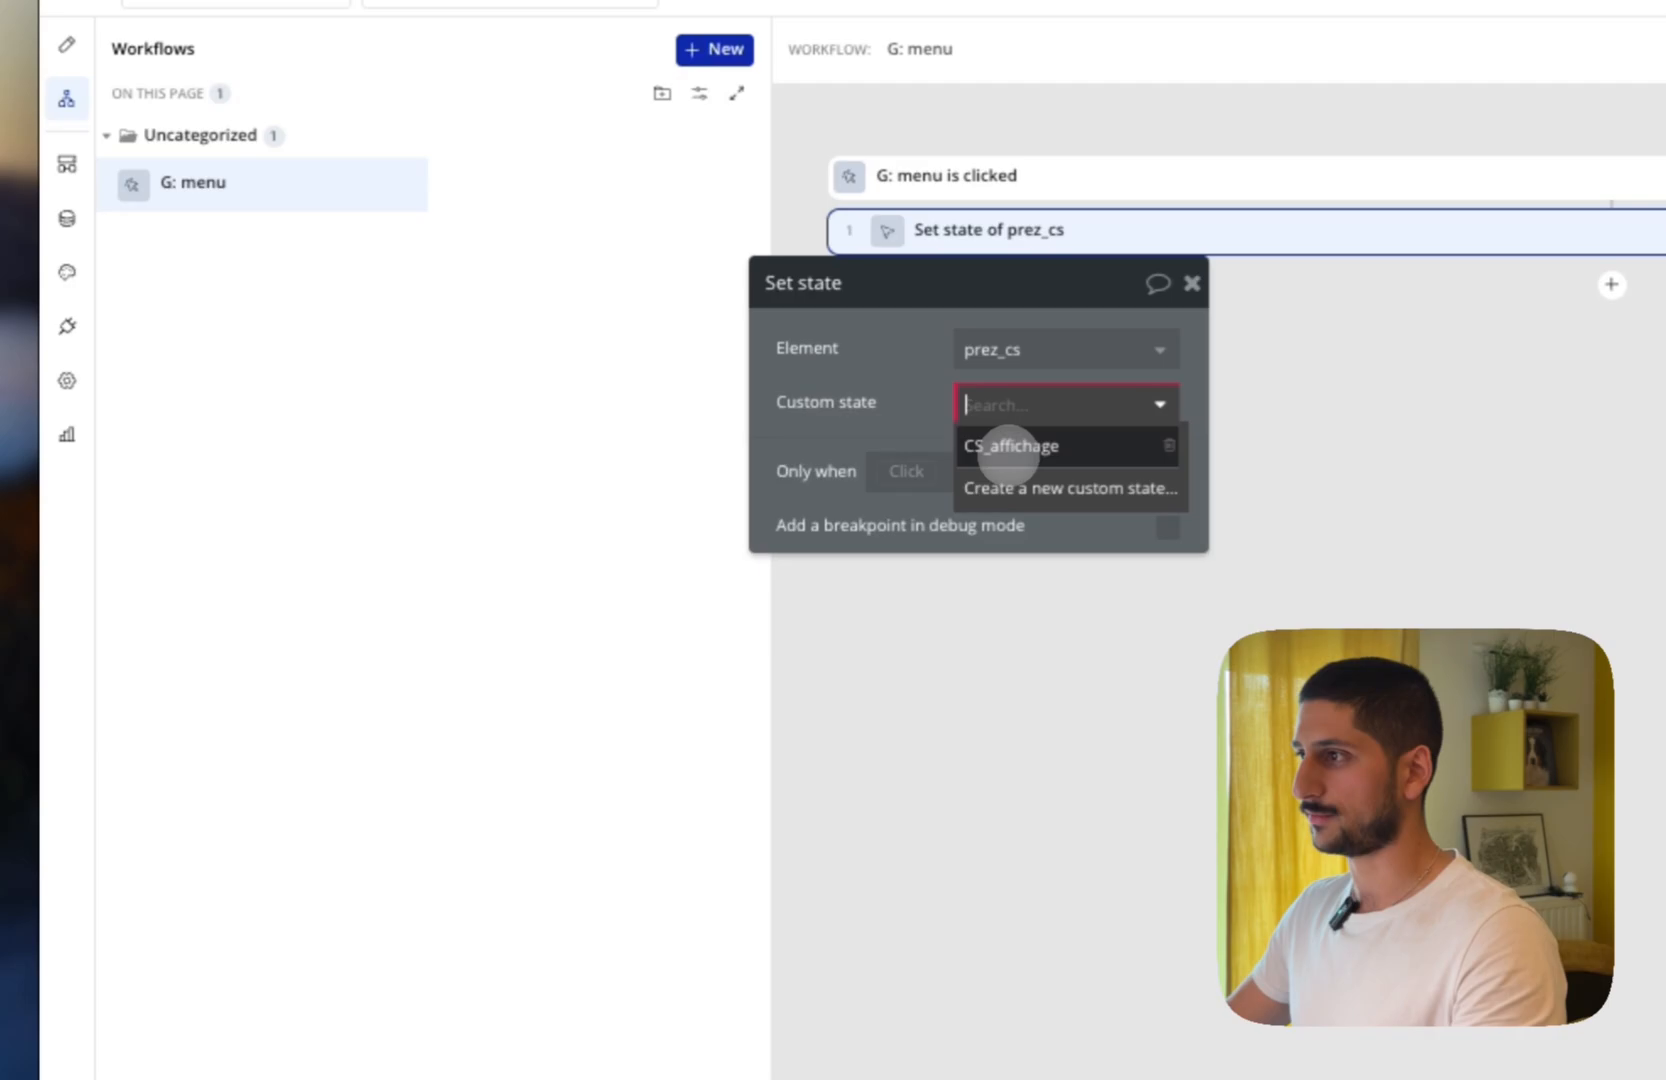
click(1005, 447)
click(997, 457)
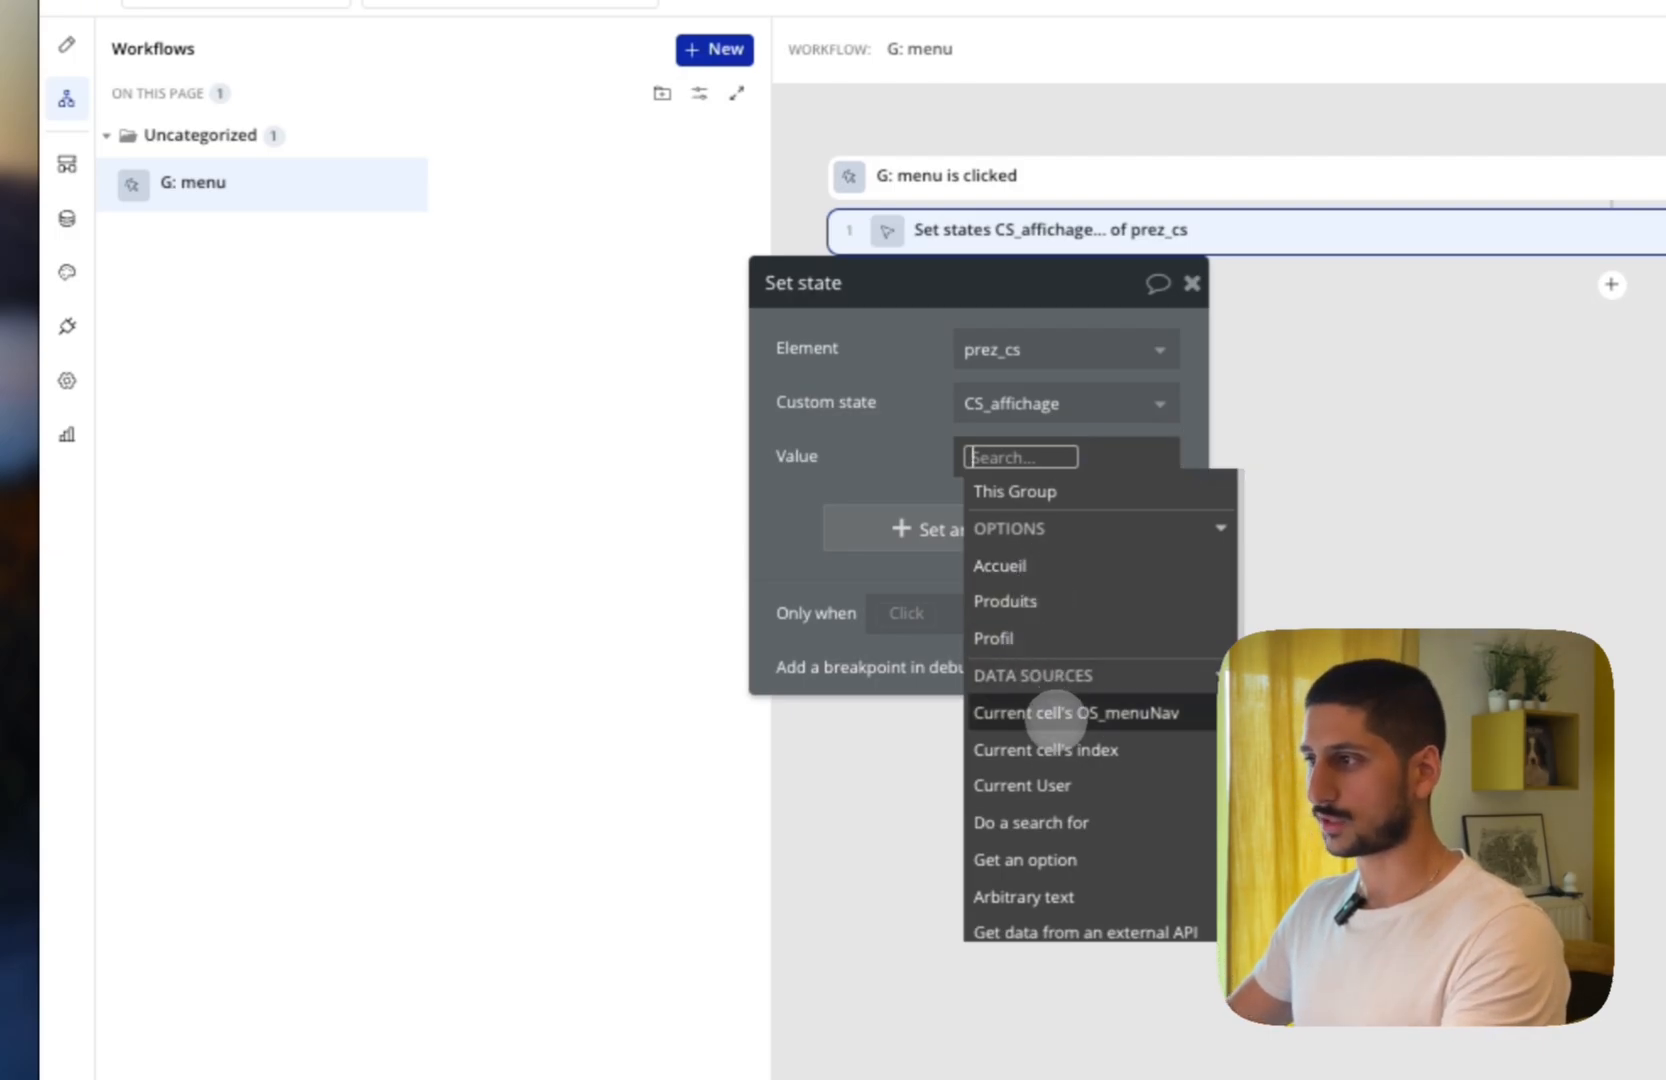
click(1054, 712)
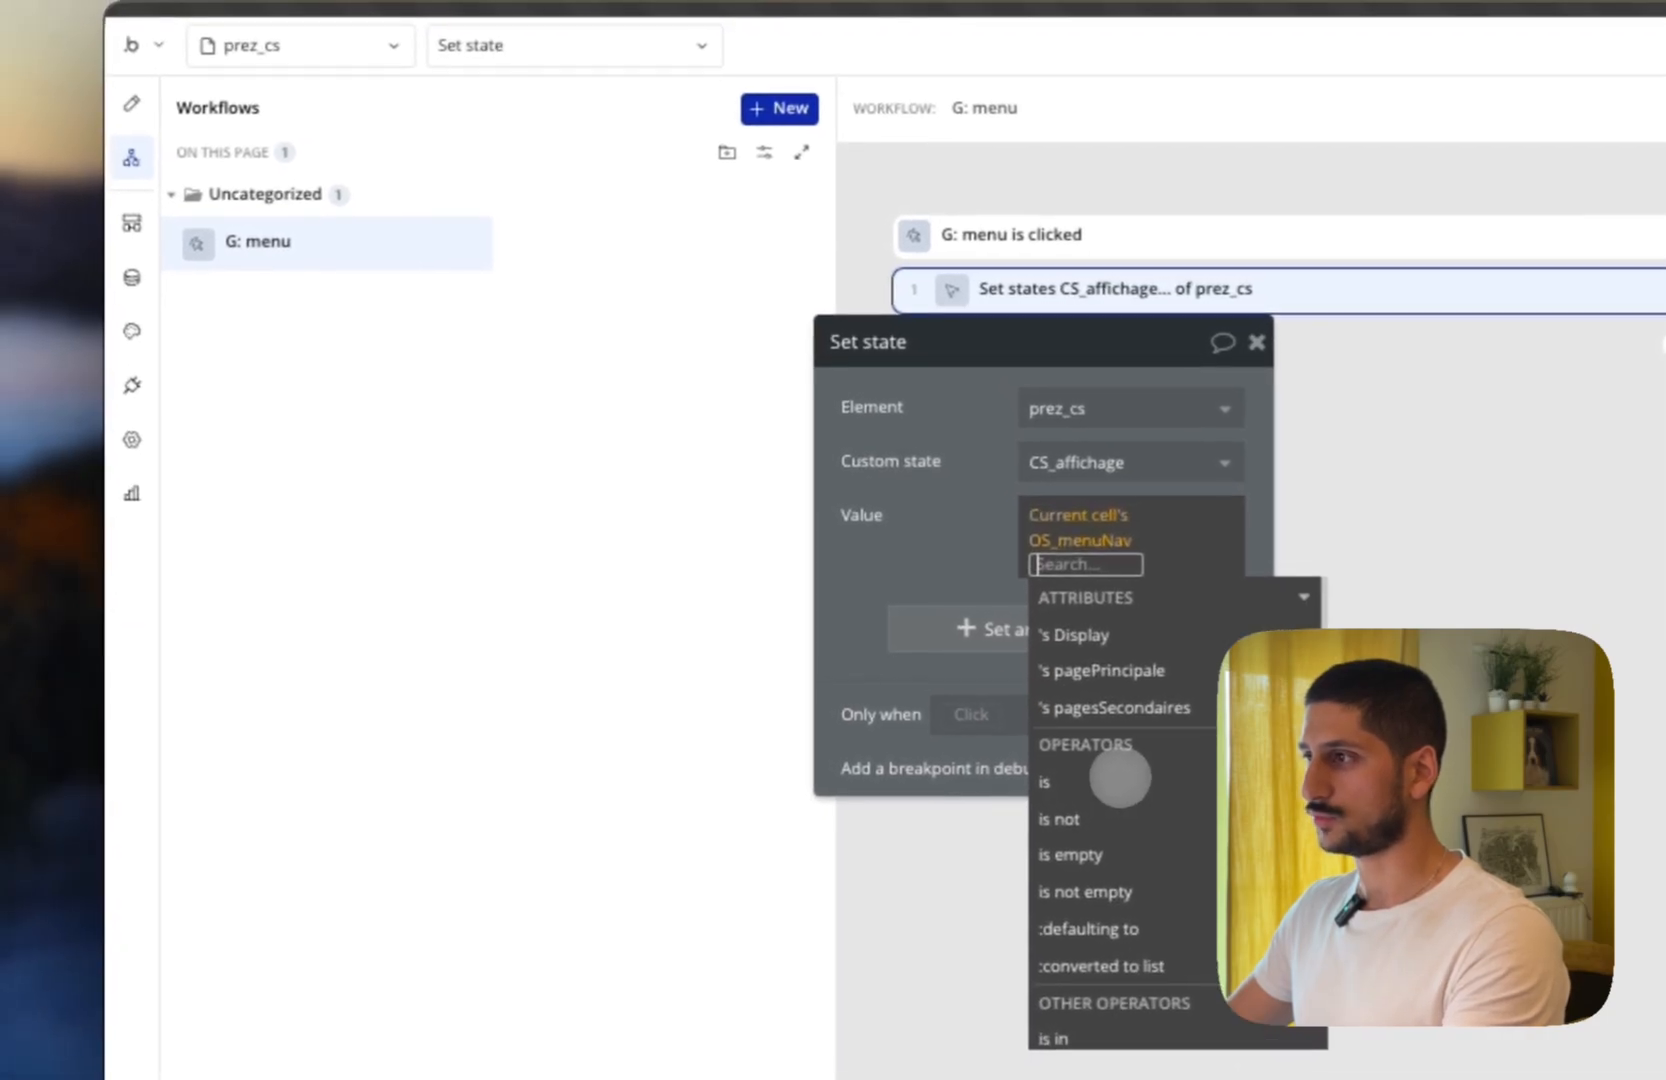
click(885, 475)
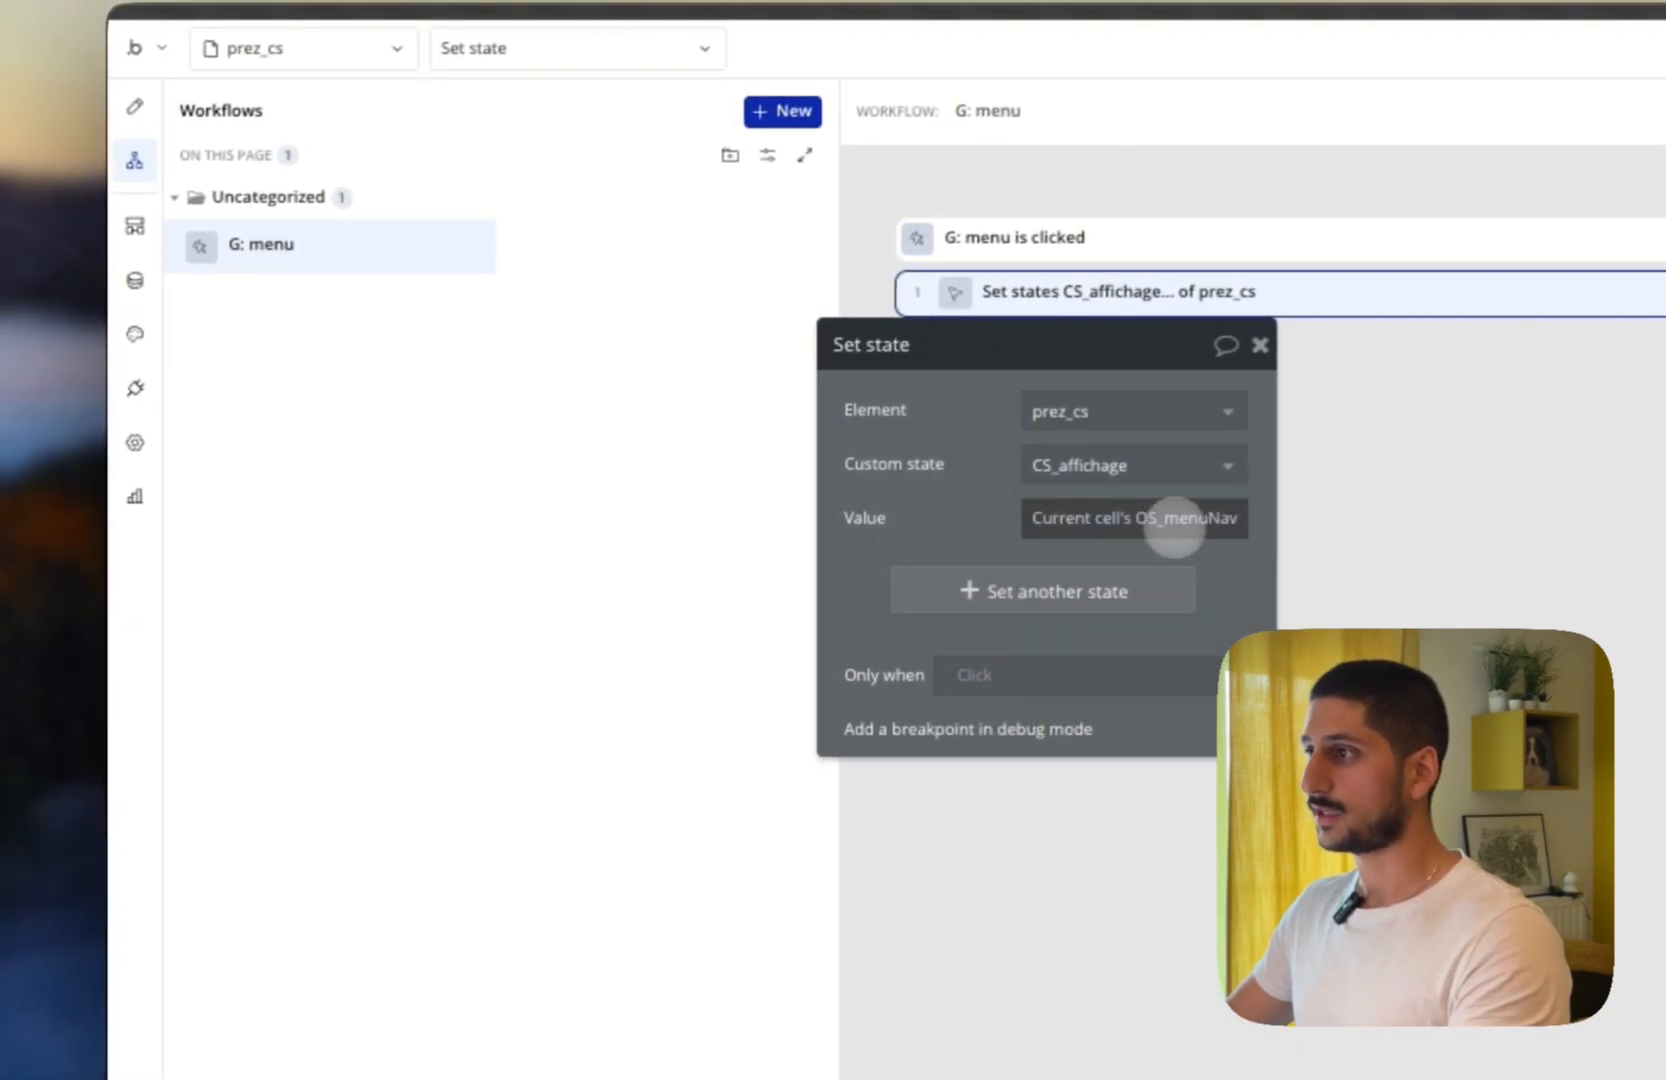
click(1170, 518)
click(1100, 812)
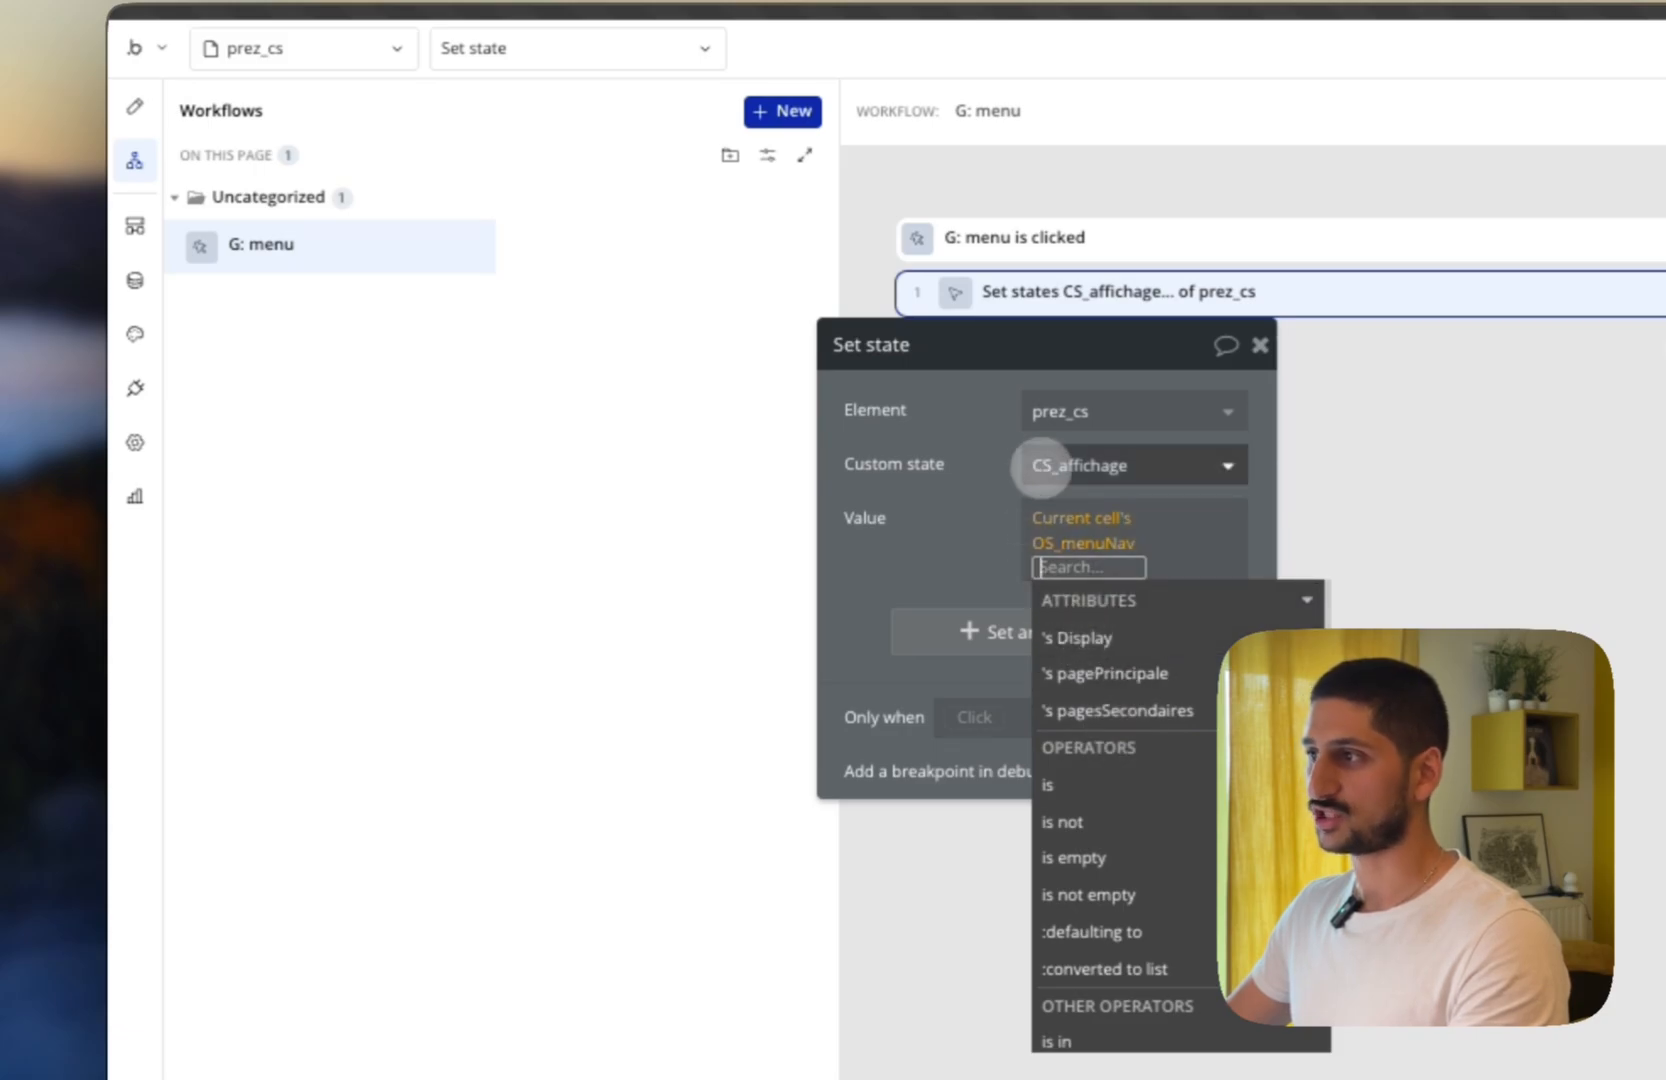
click(926, 482)
Return to the page design and examine the custom states of prez_cs and the data source of G: menu.
click(137, 109)
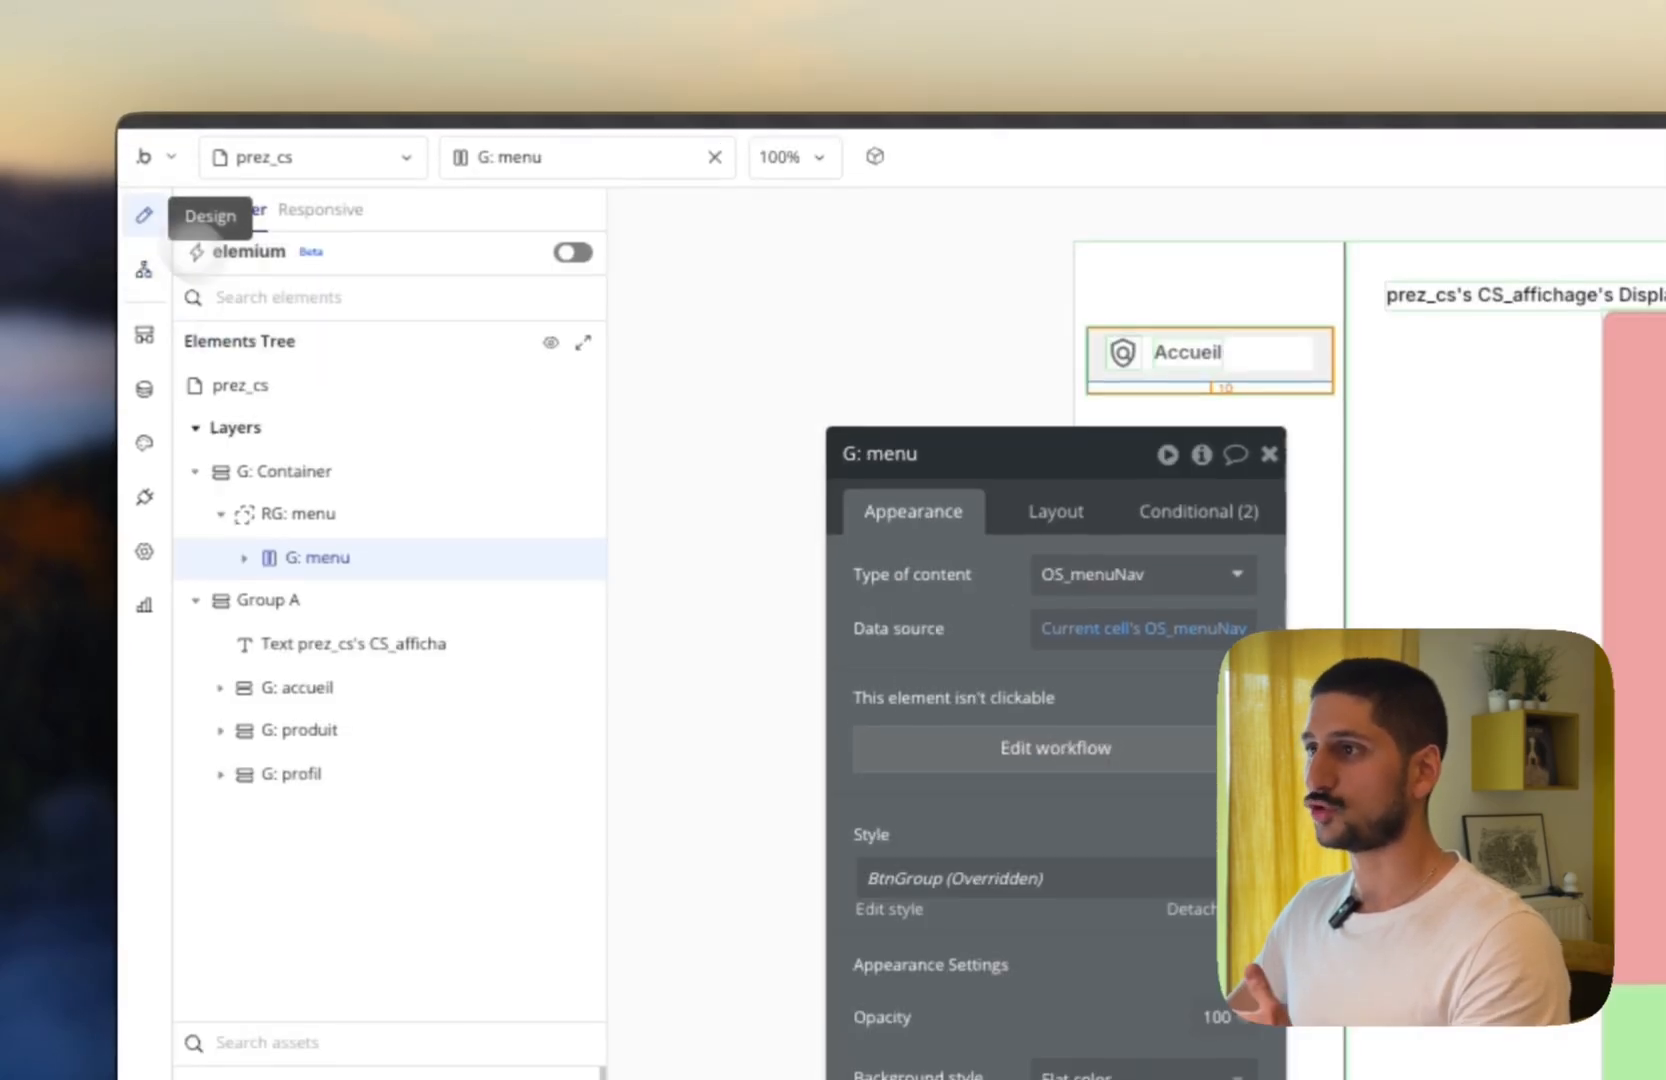
click(338, 388)
click(1201, 457)
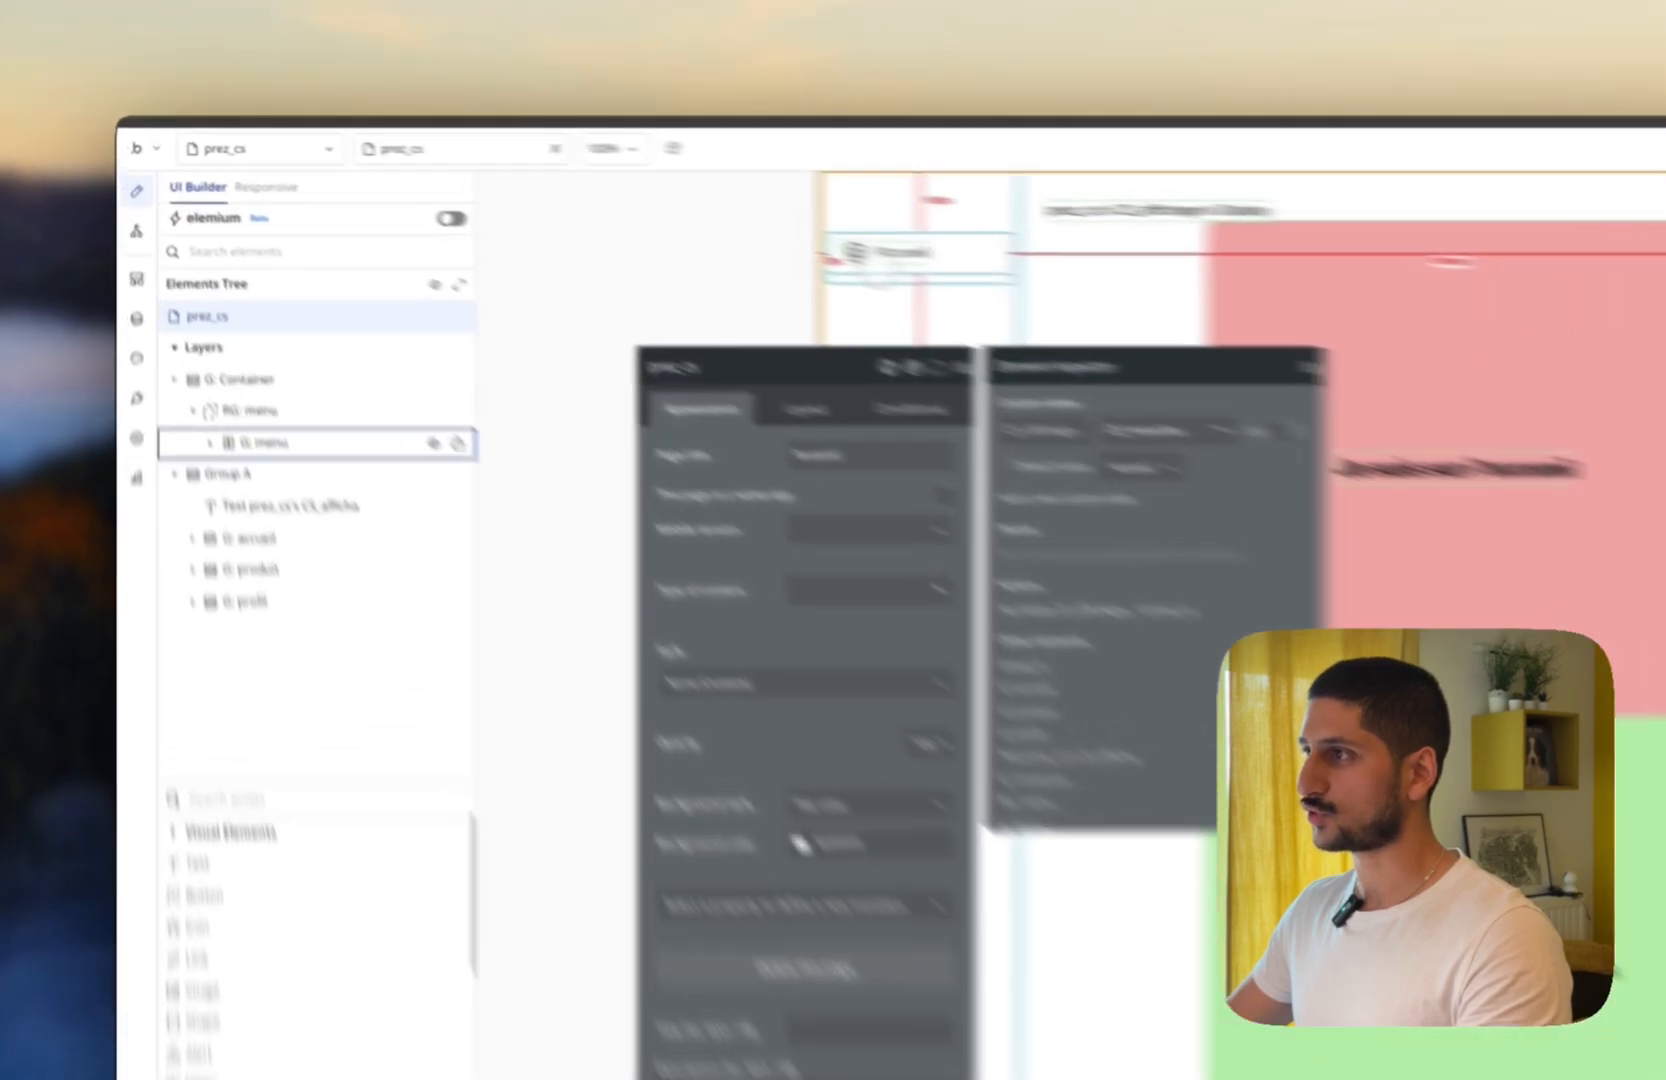
click(637, 210)
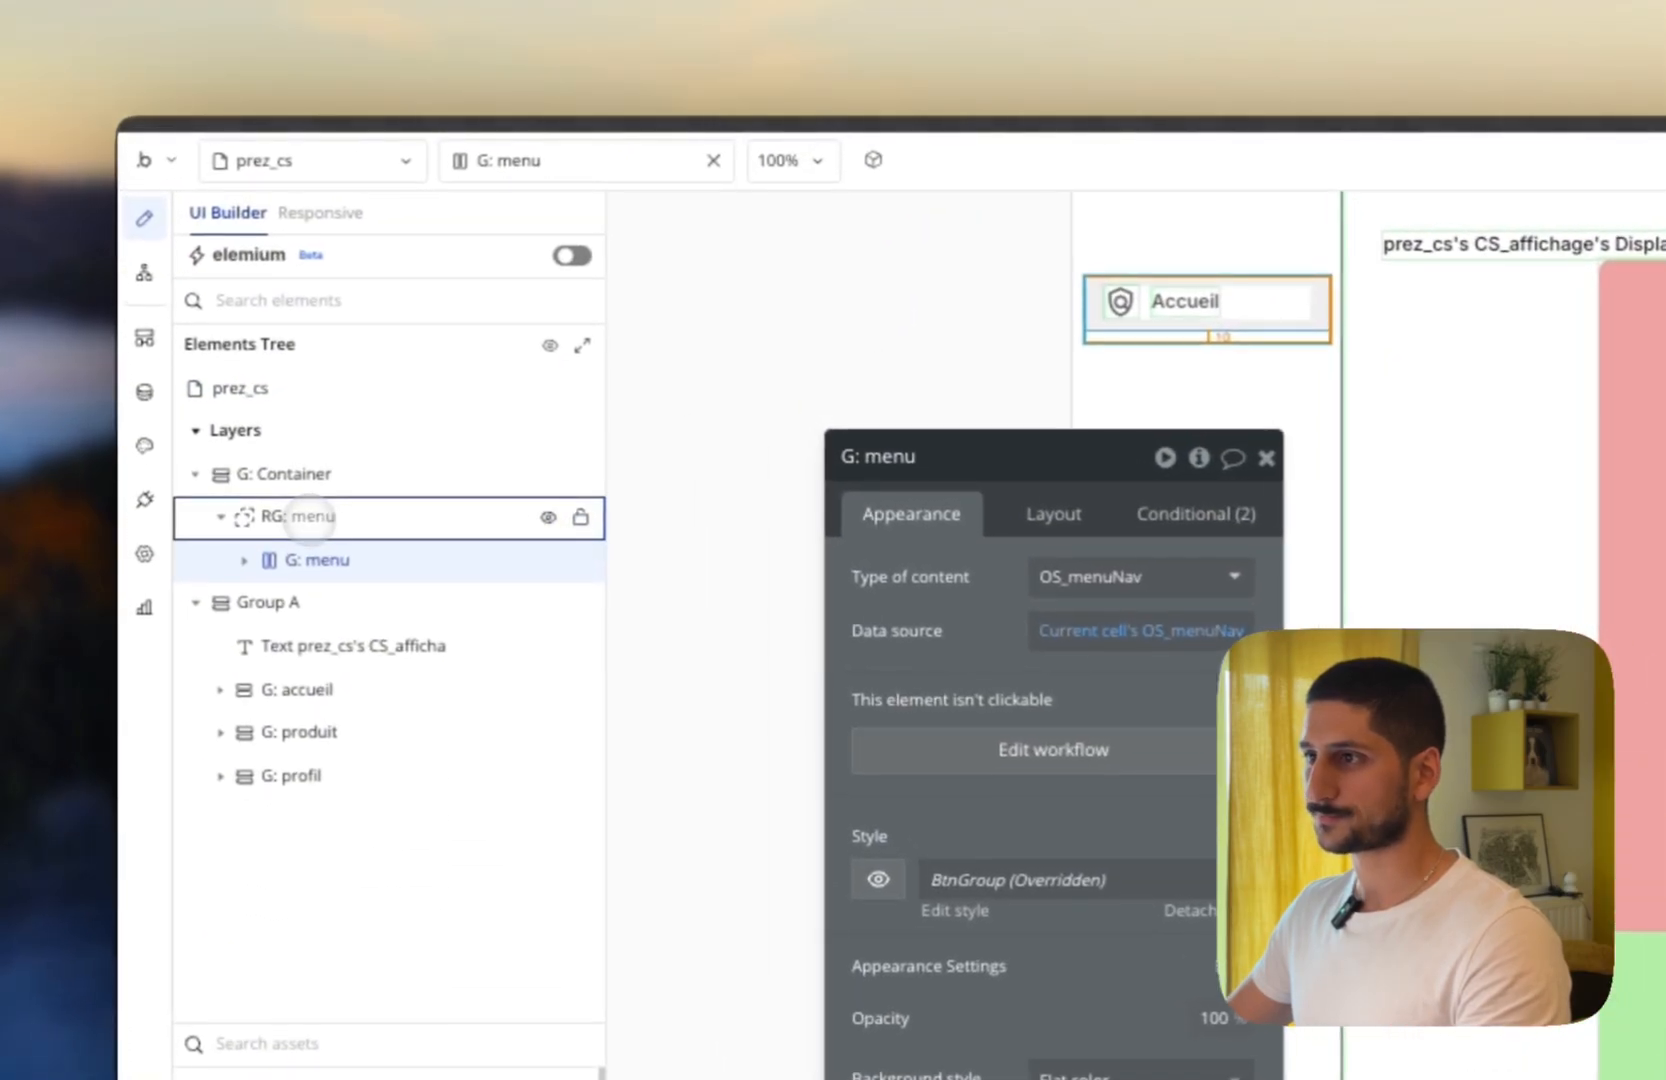
click(210, 317)
click(315, 560)
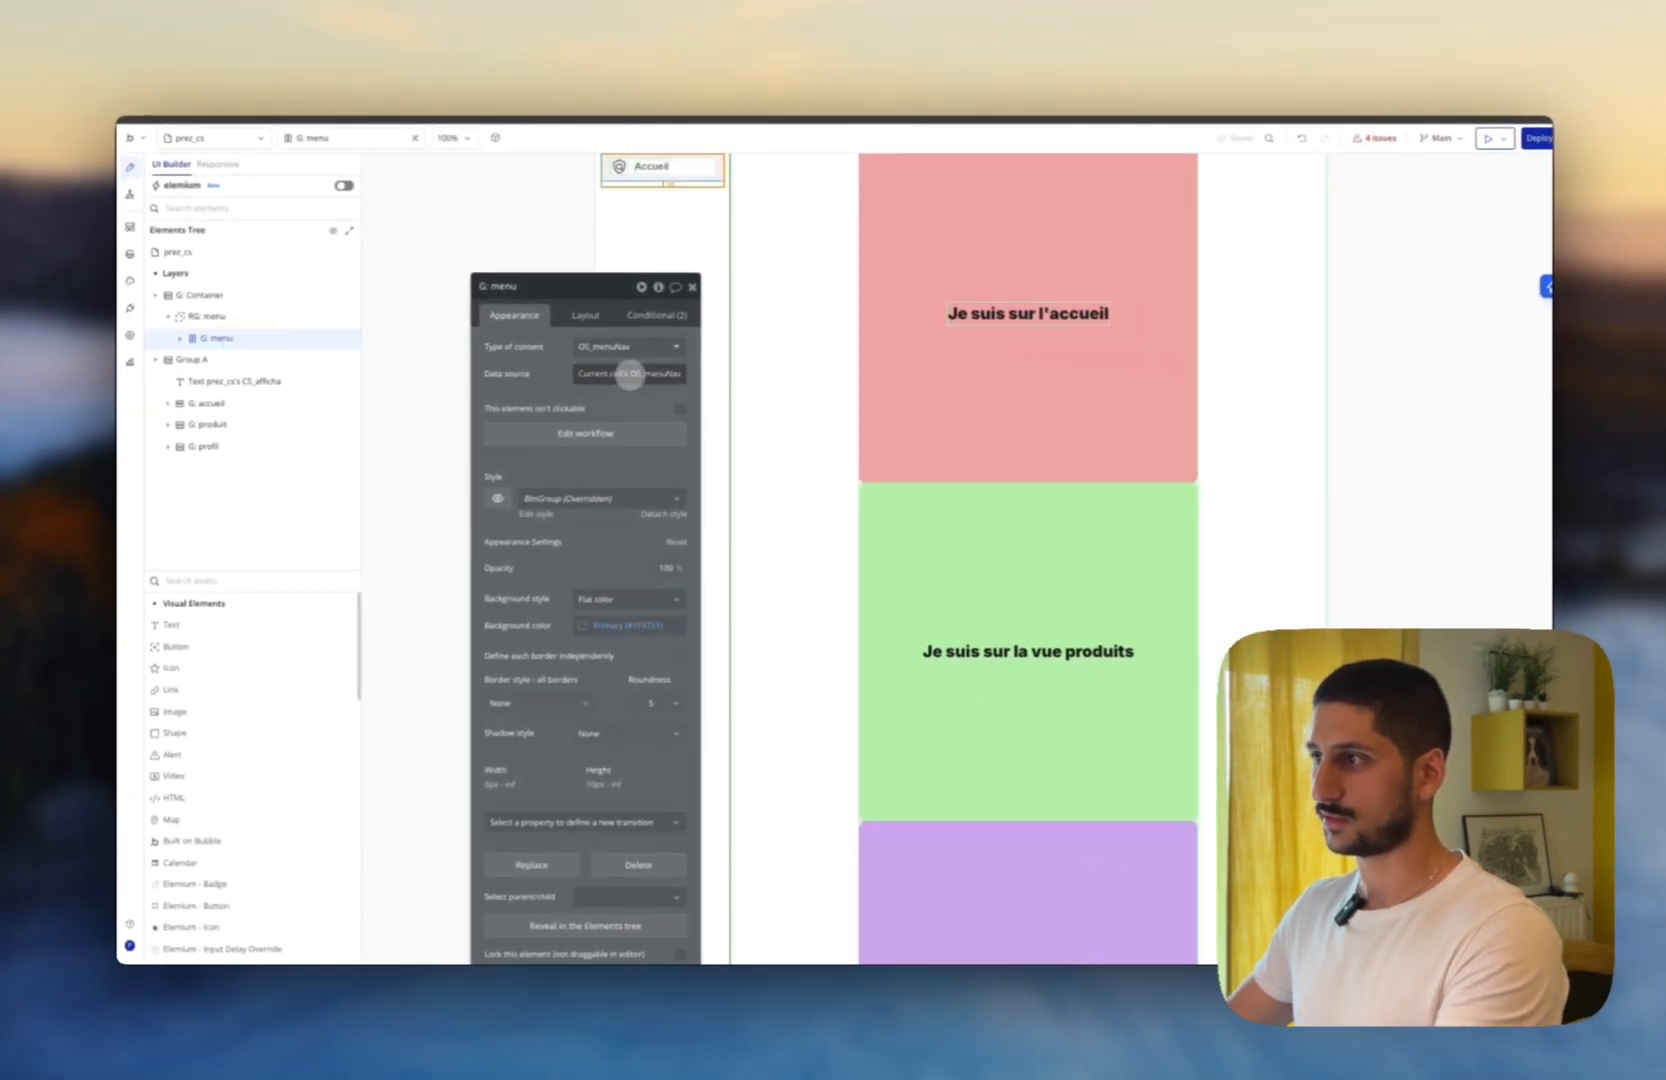
mouse_move(645, 373)
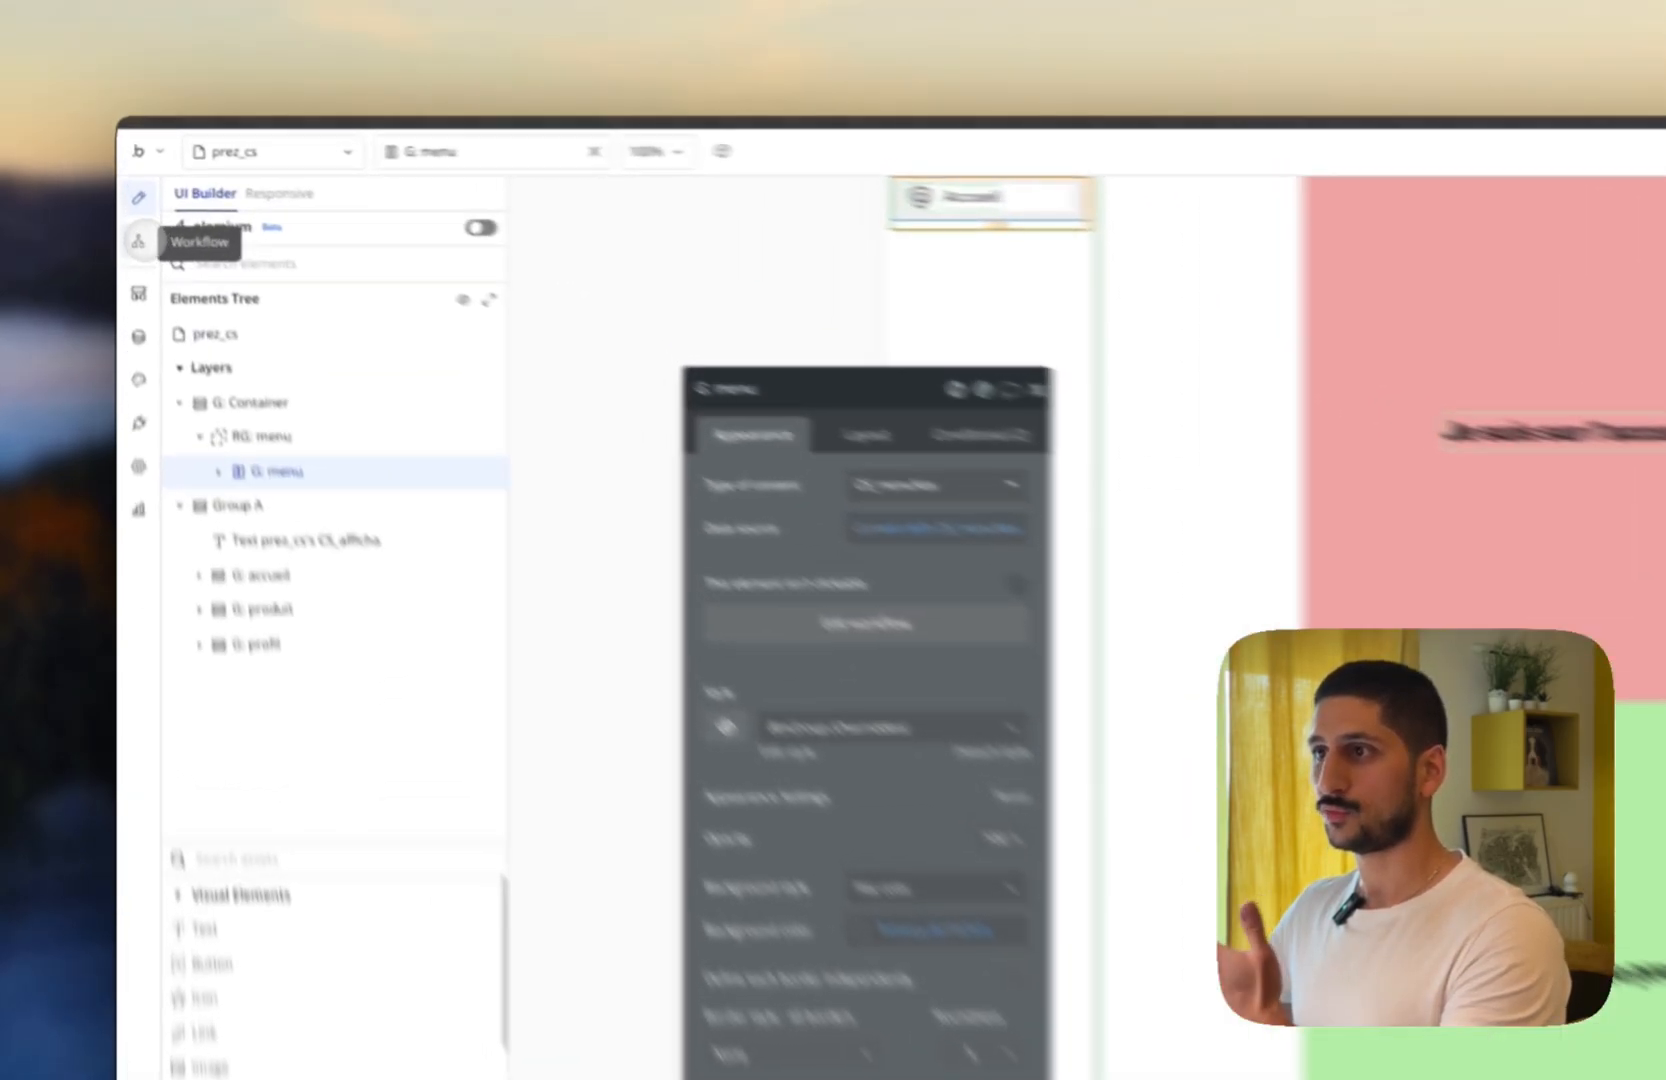
Review the Set state action in the G: menu workflow and test the Profil and Produits menu items in the preview.
click(130, 194)
drag(544, 360, 392, 353)
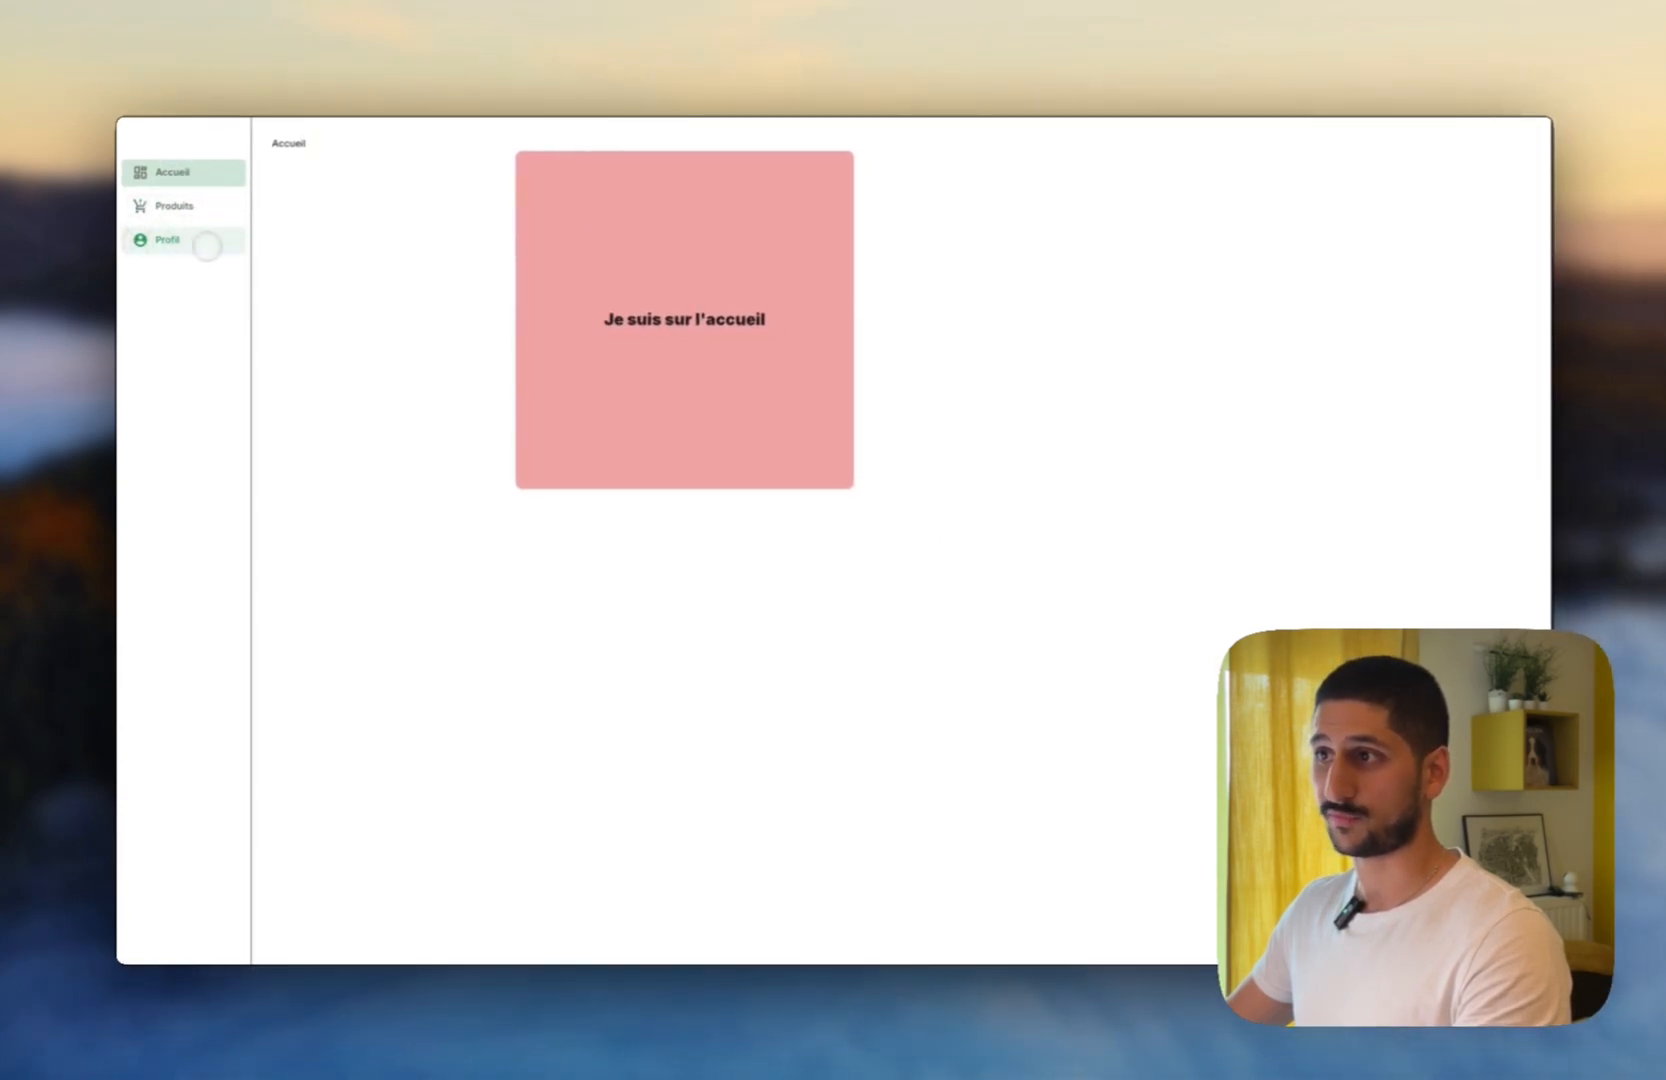
click(207, 246)
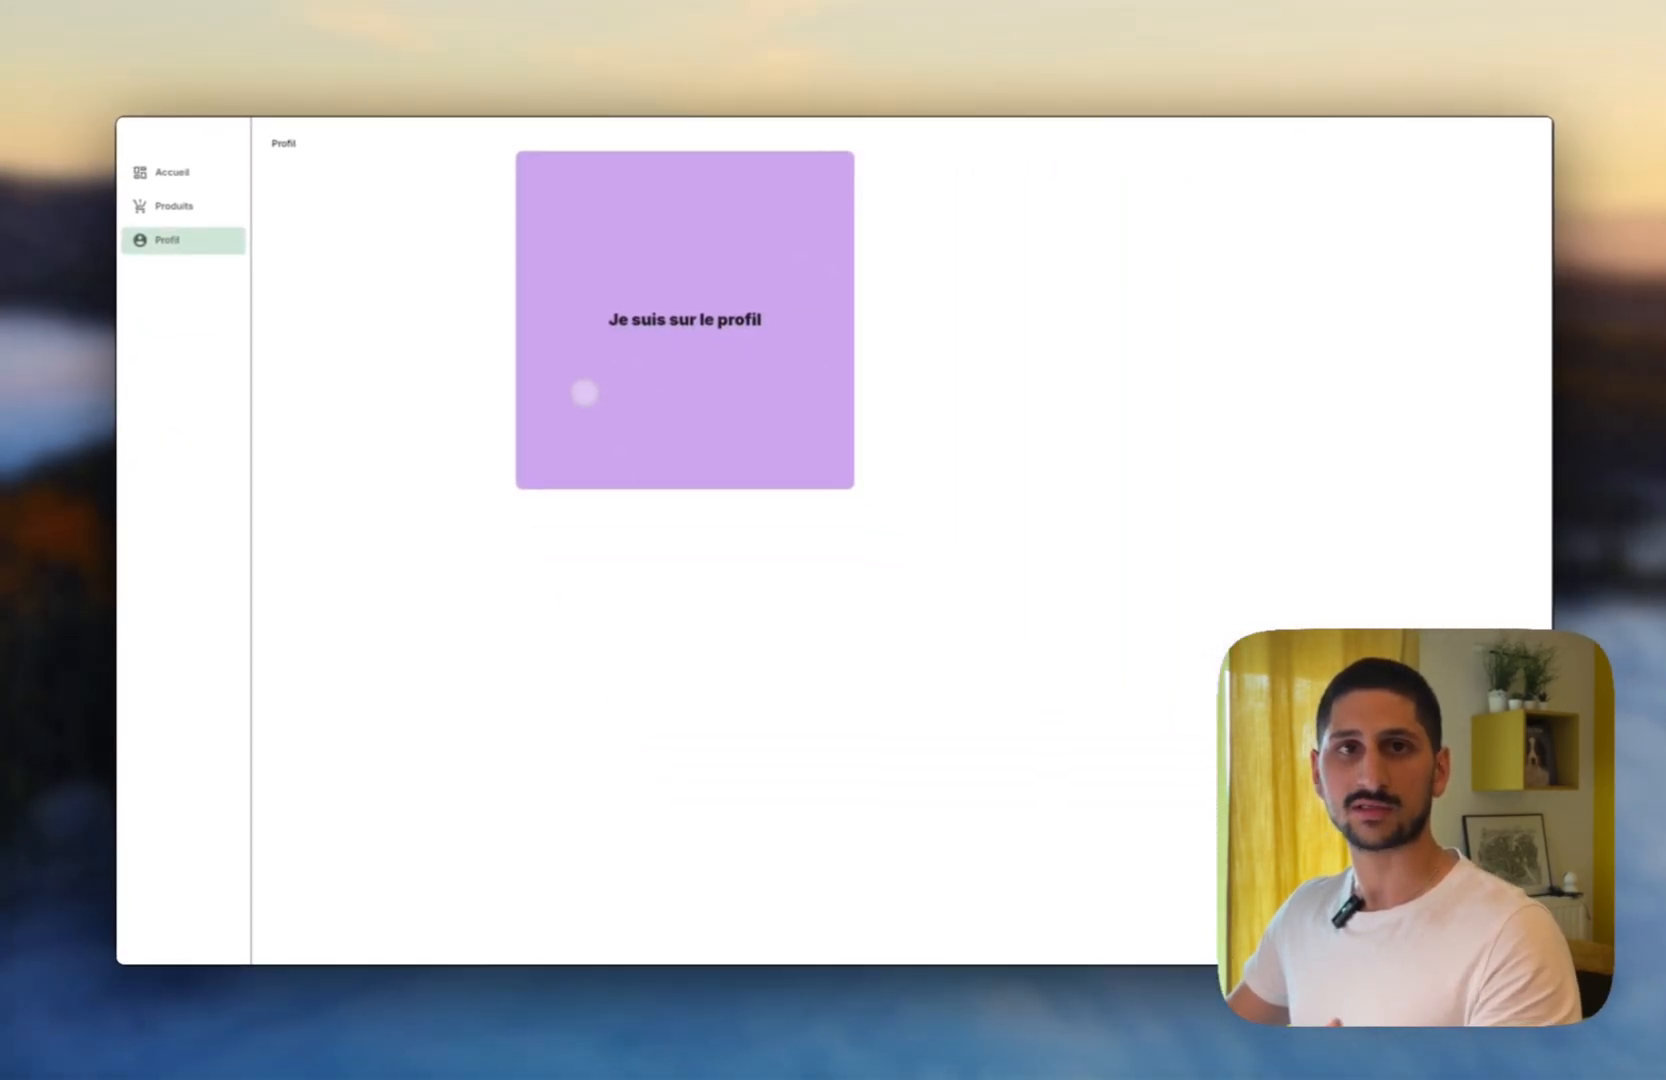
click(175, 206)
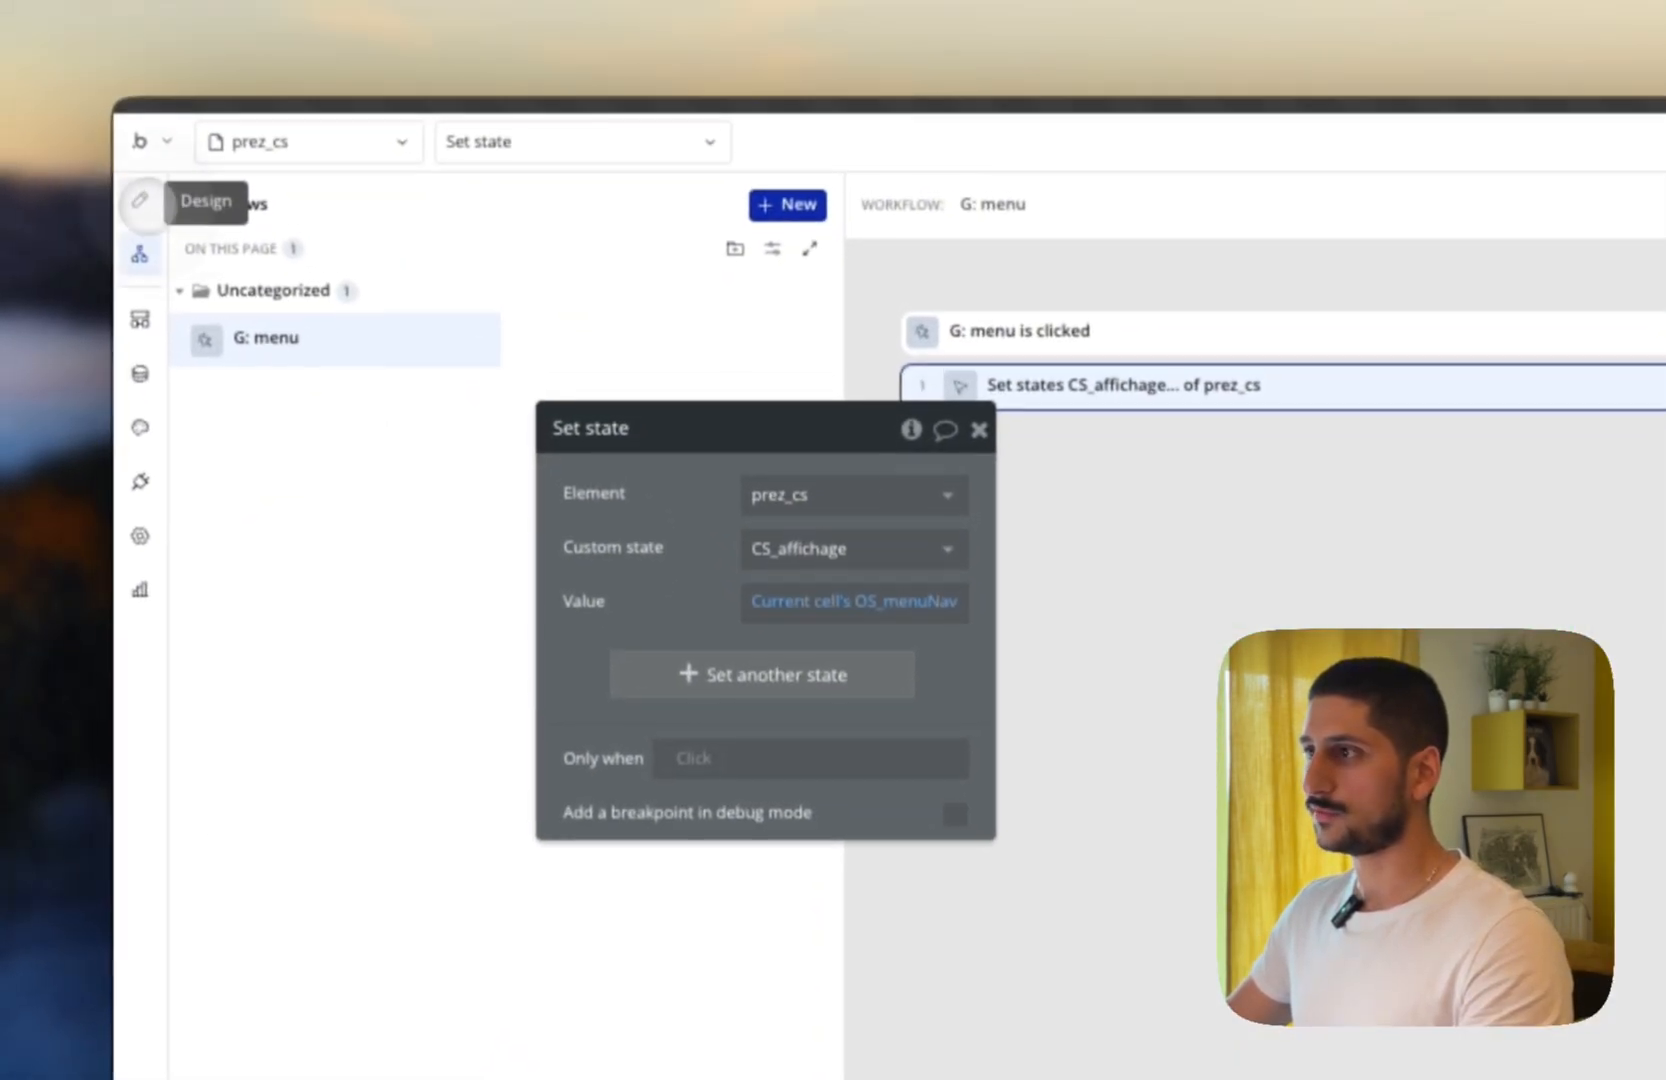
Examine the conditions of the G: menu group that set its background color for the active view and on hover.
click(141, 201)
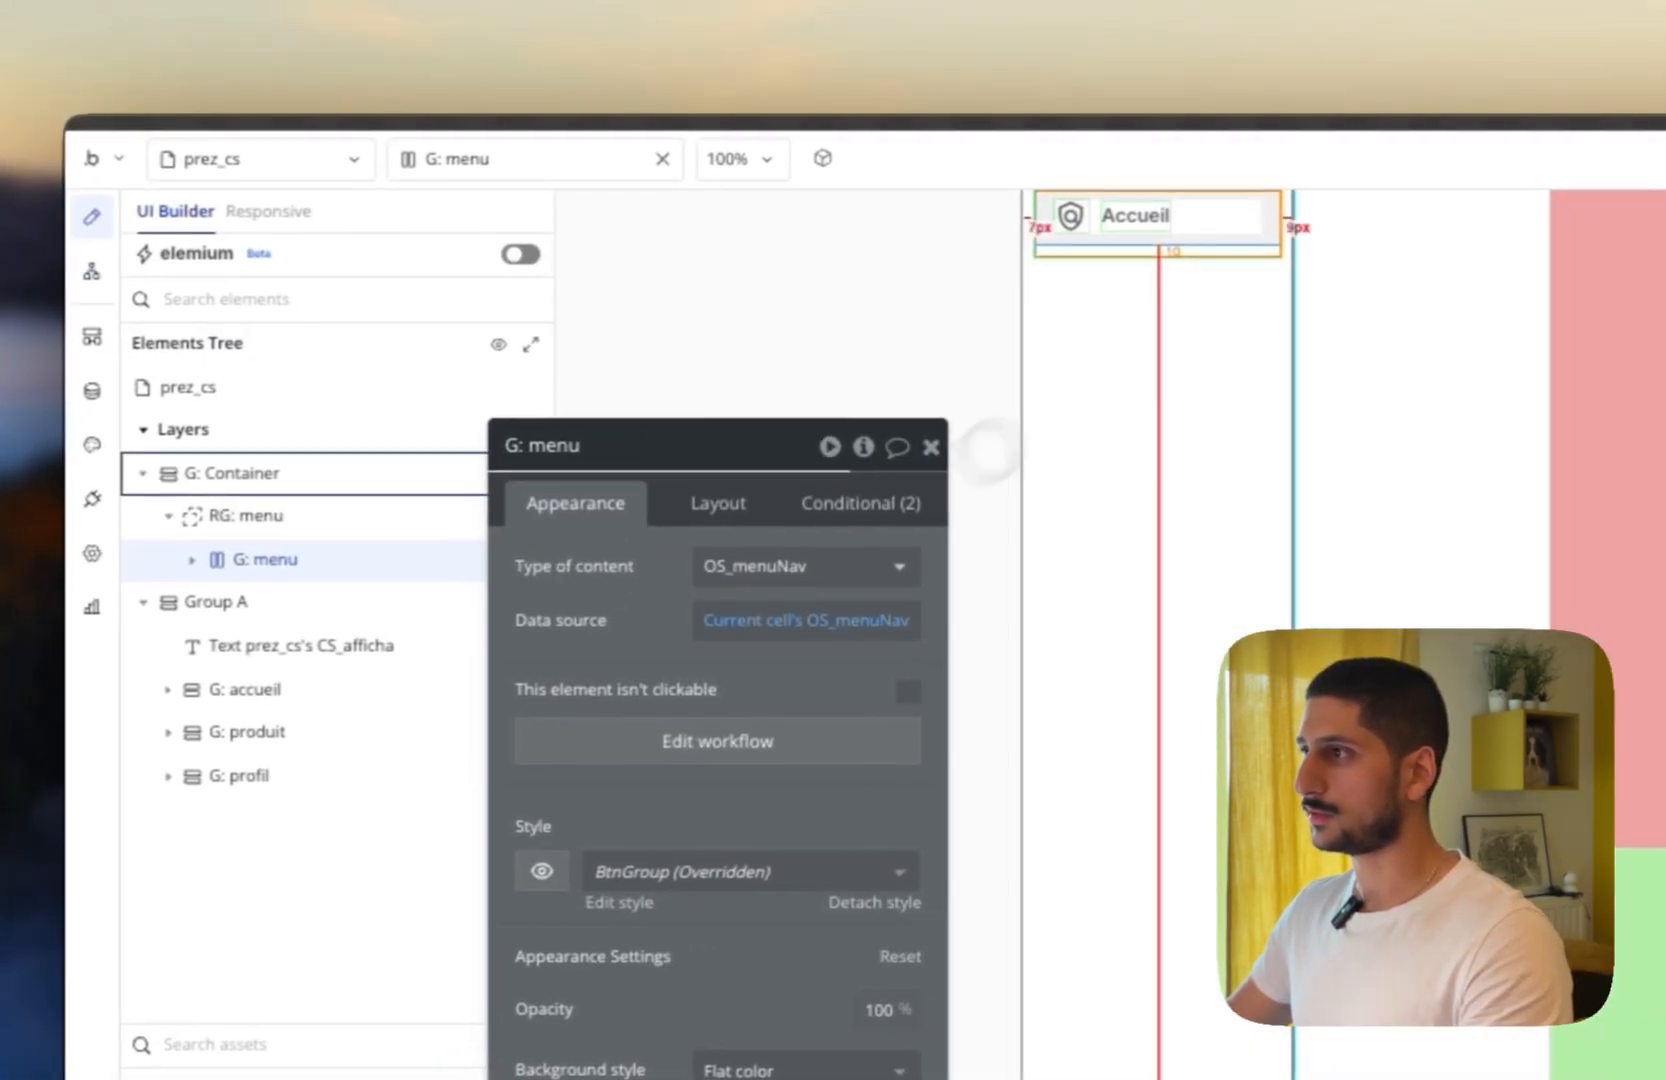
scroll(1123, 385, up, 2)
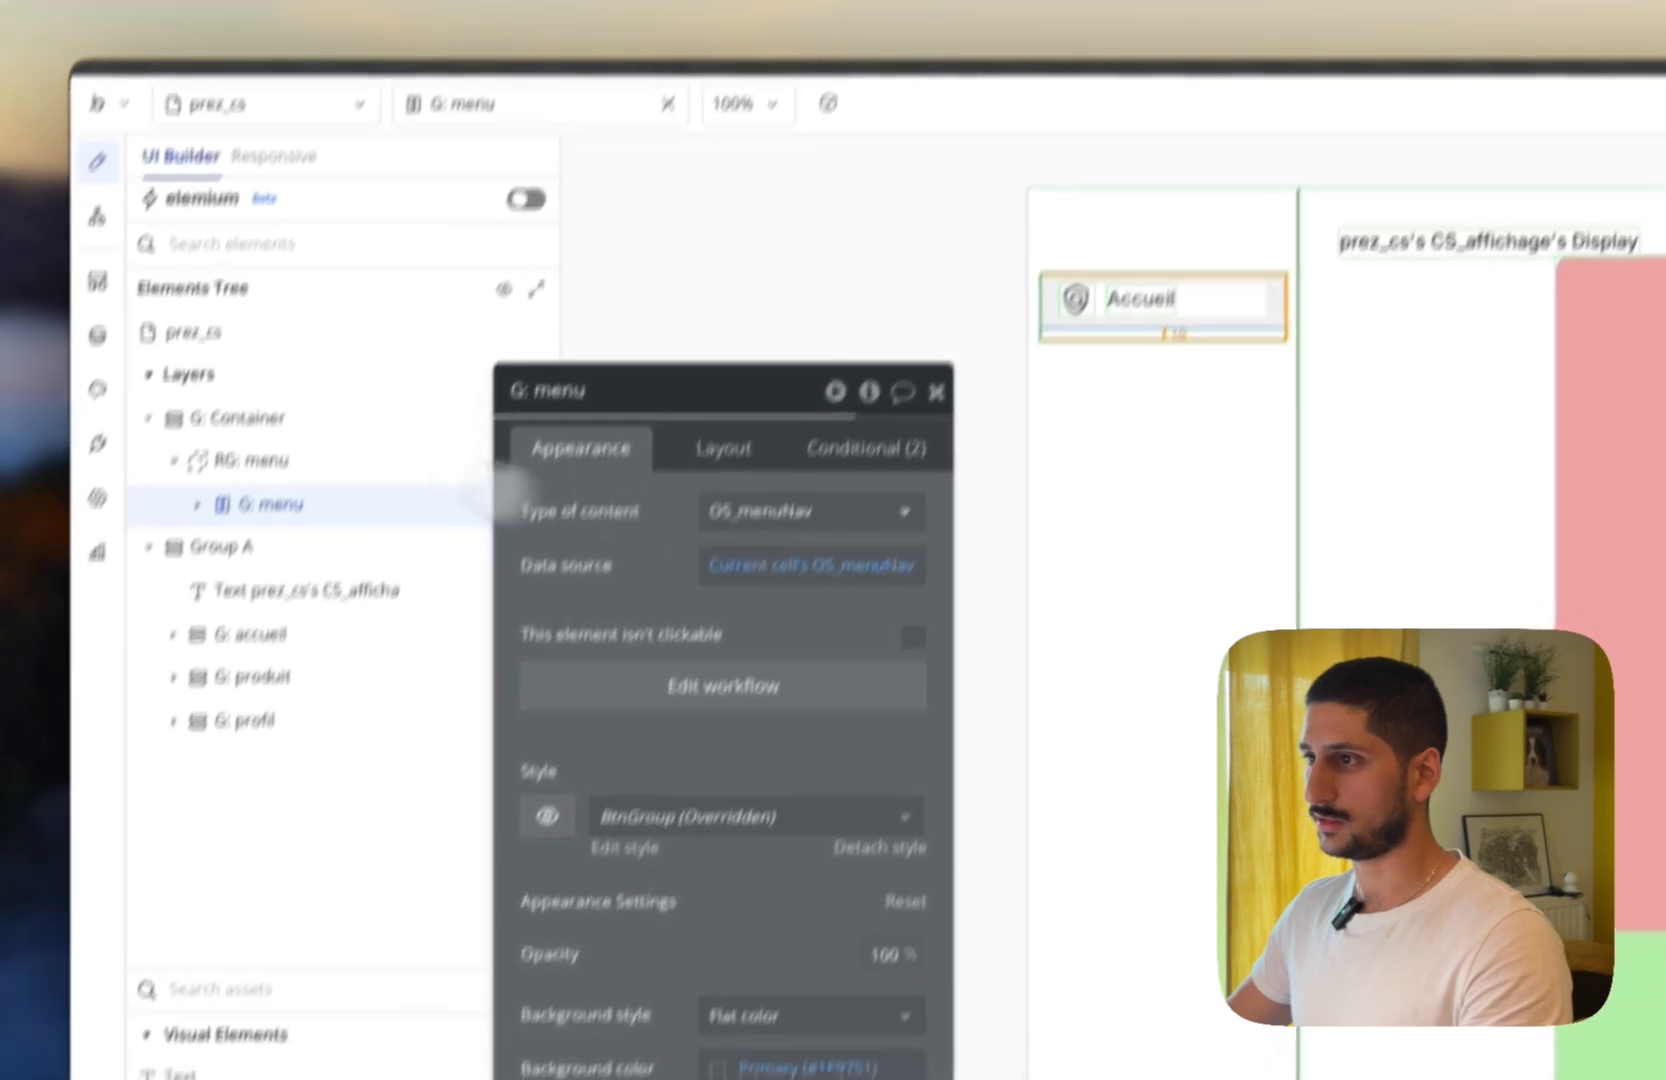
click(863, 455)
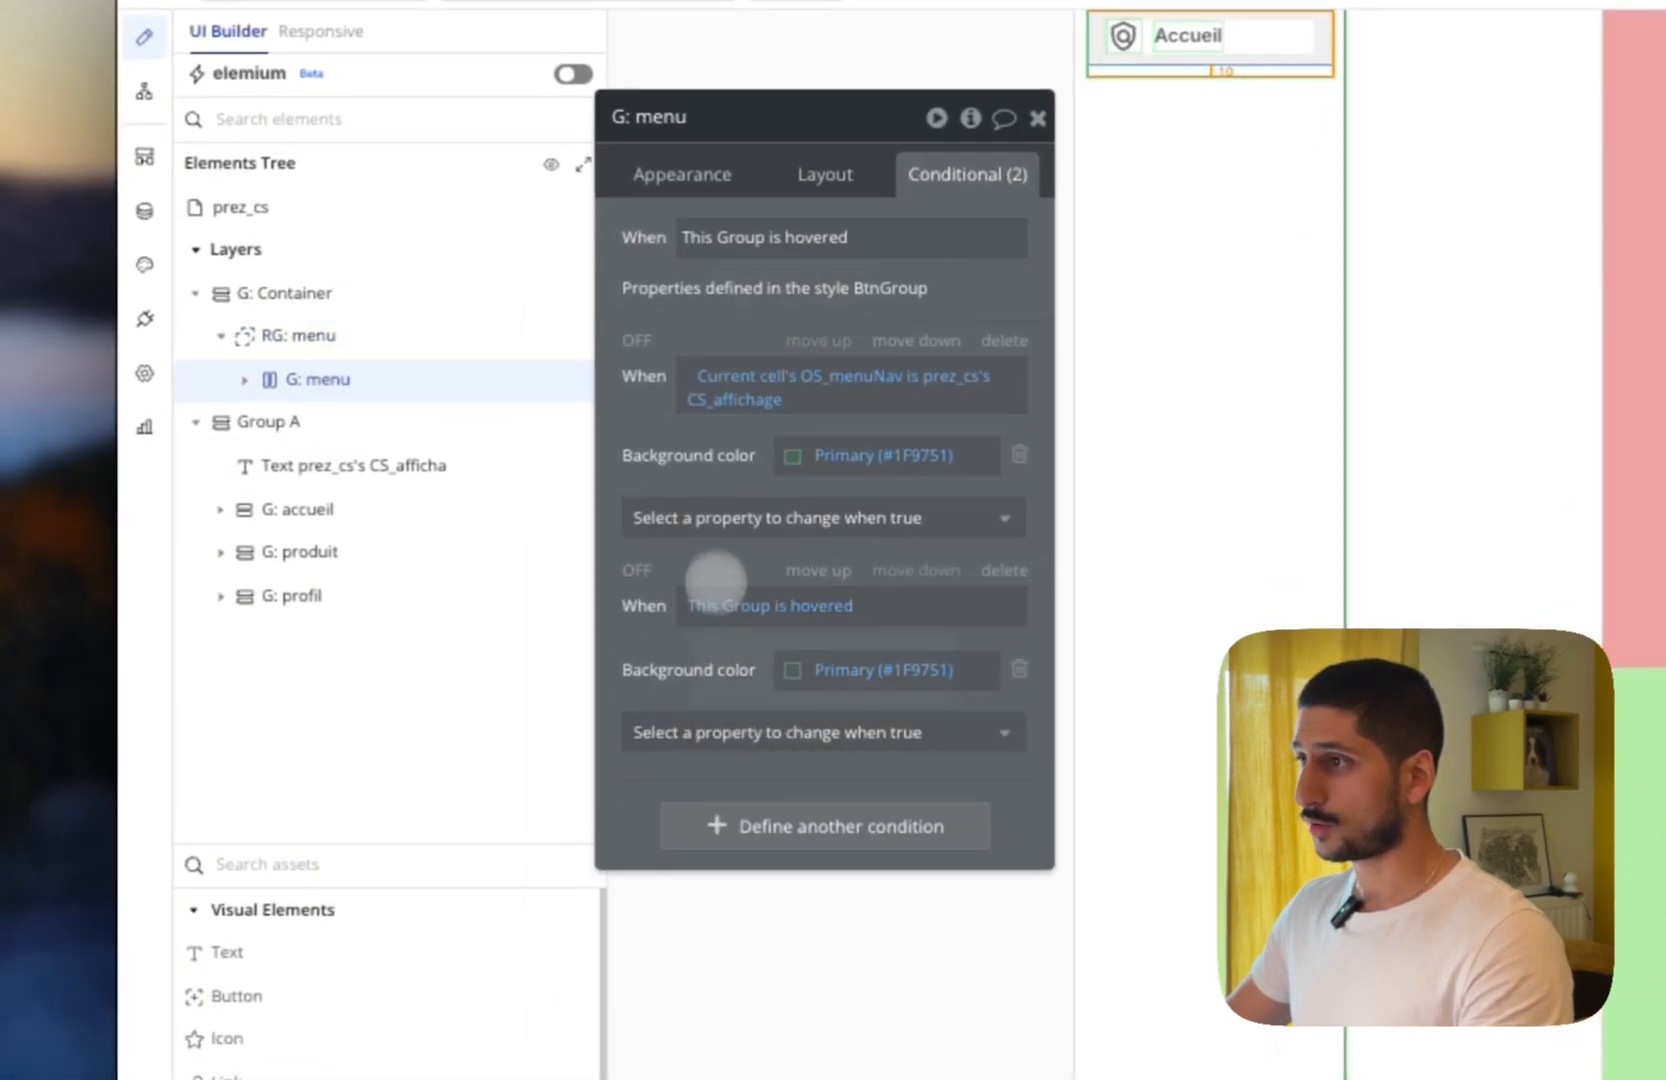
click(789, 378)
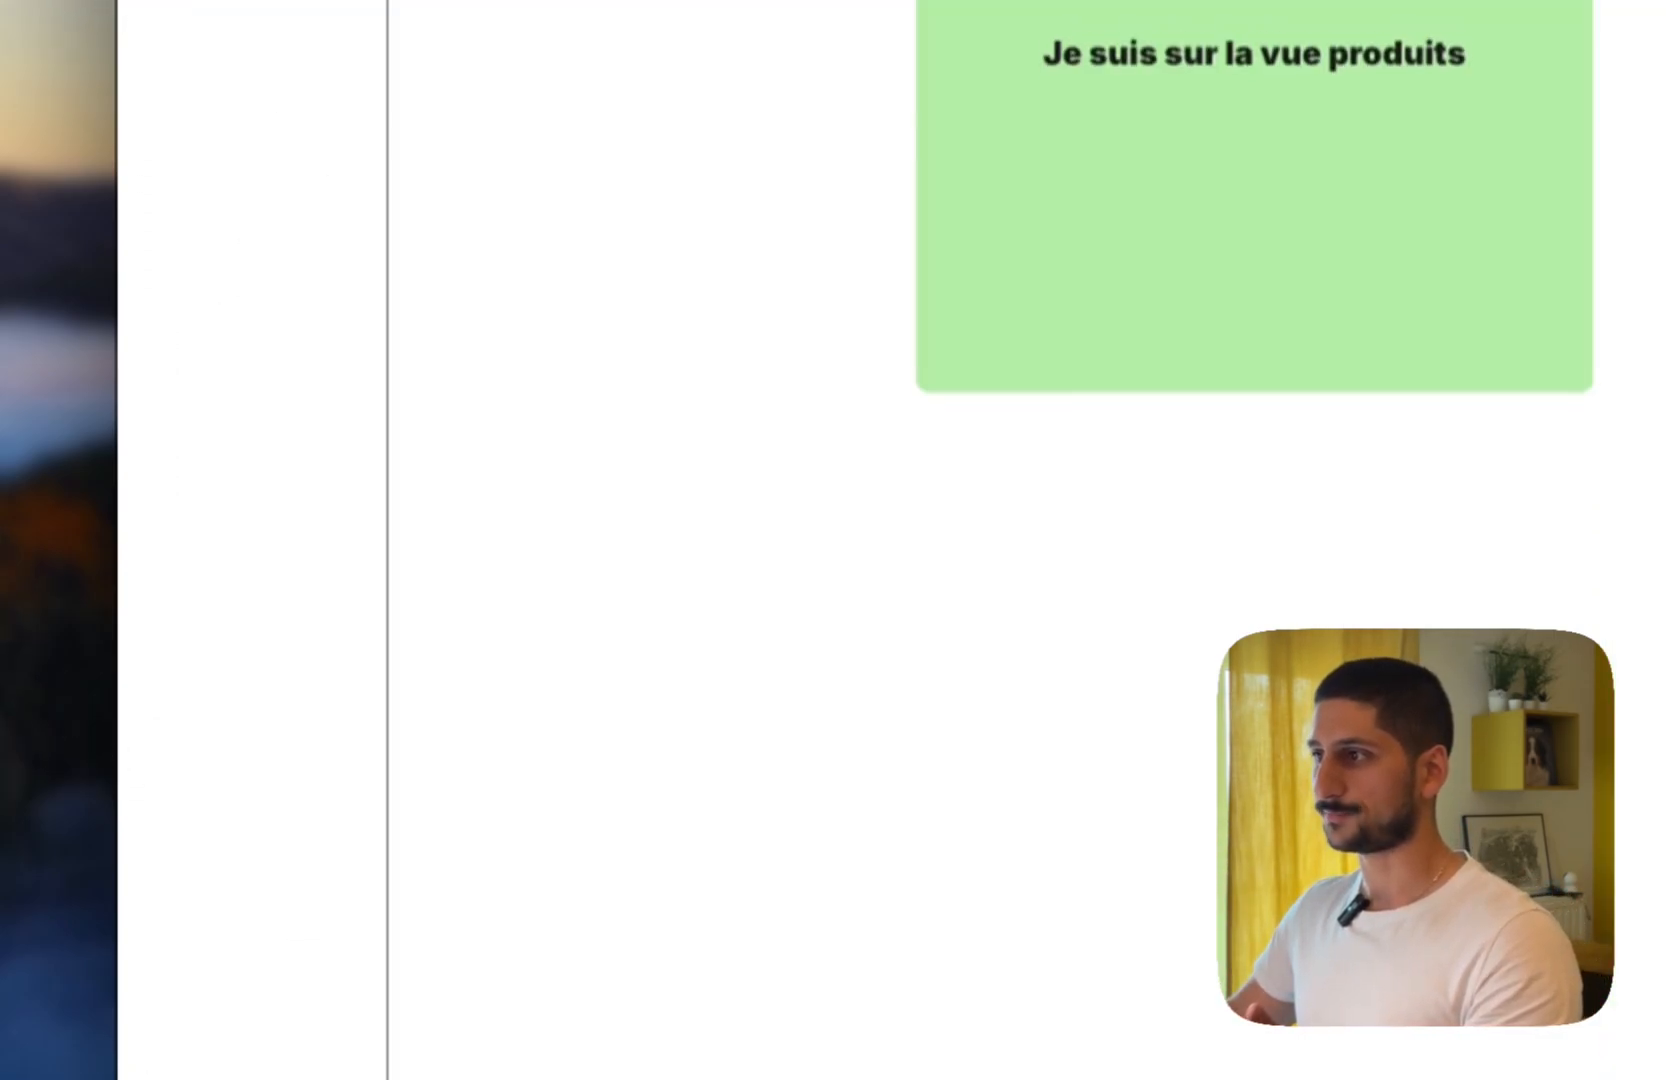
Highlight the CS_affichage text in the page preview and switch between the Profil and Accueil views.
drag(427, 172, 522, 171)
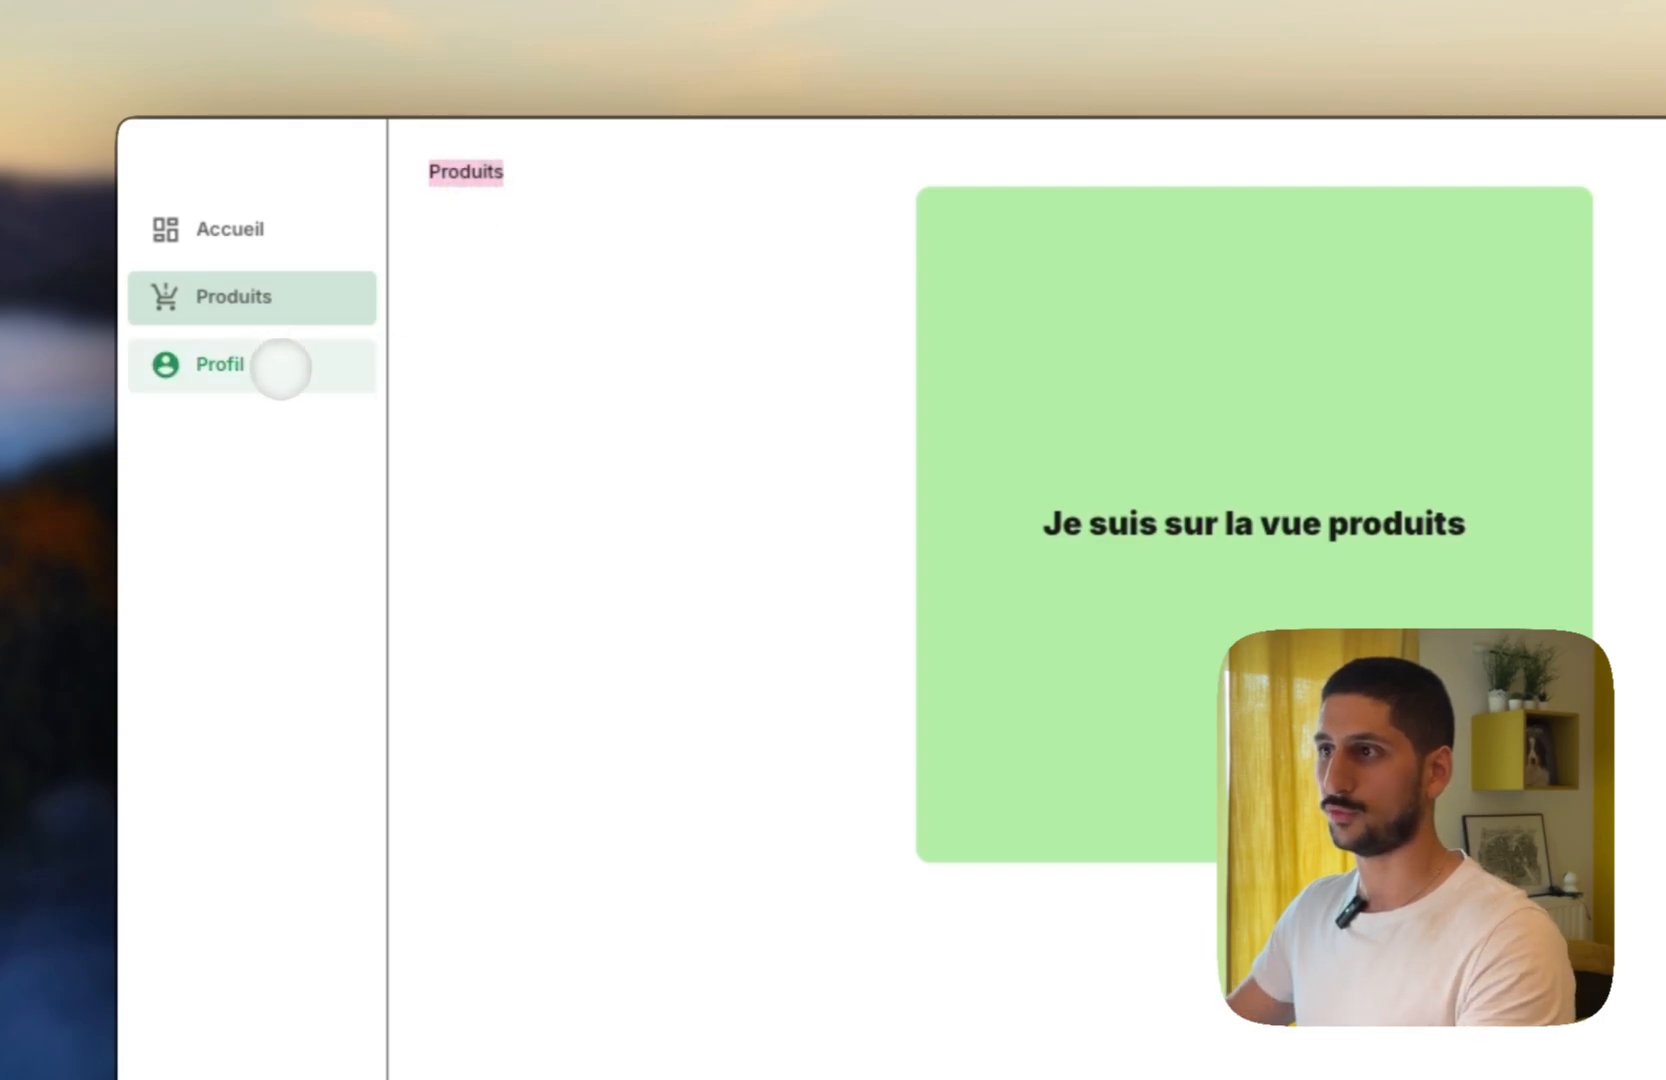
click(281, 370)
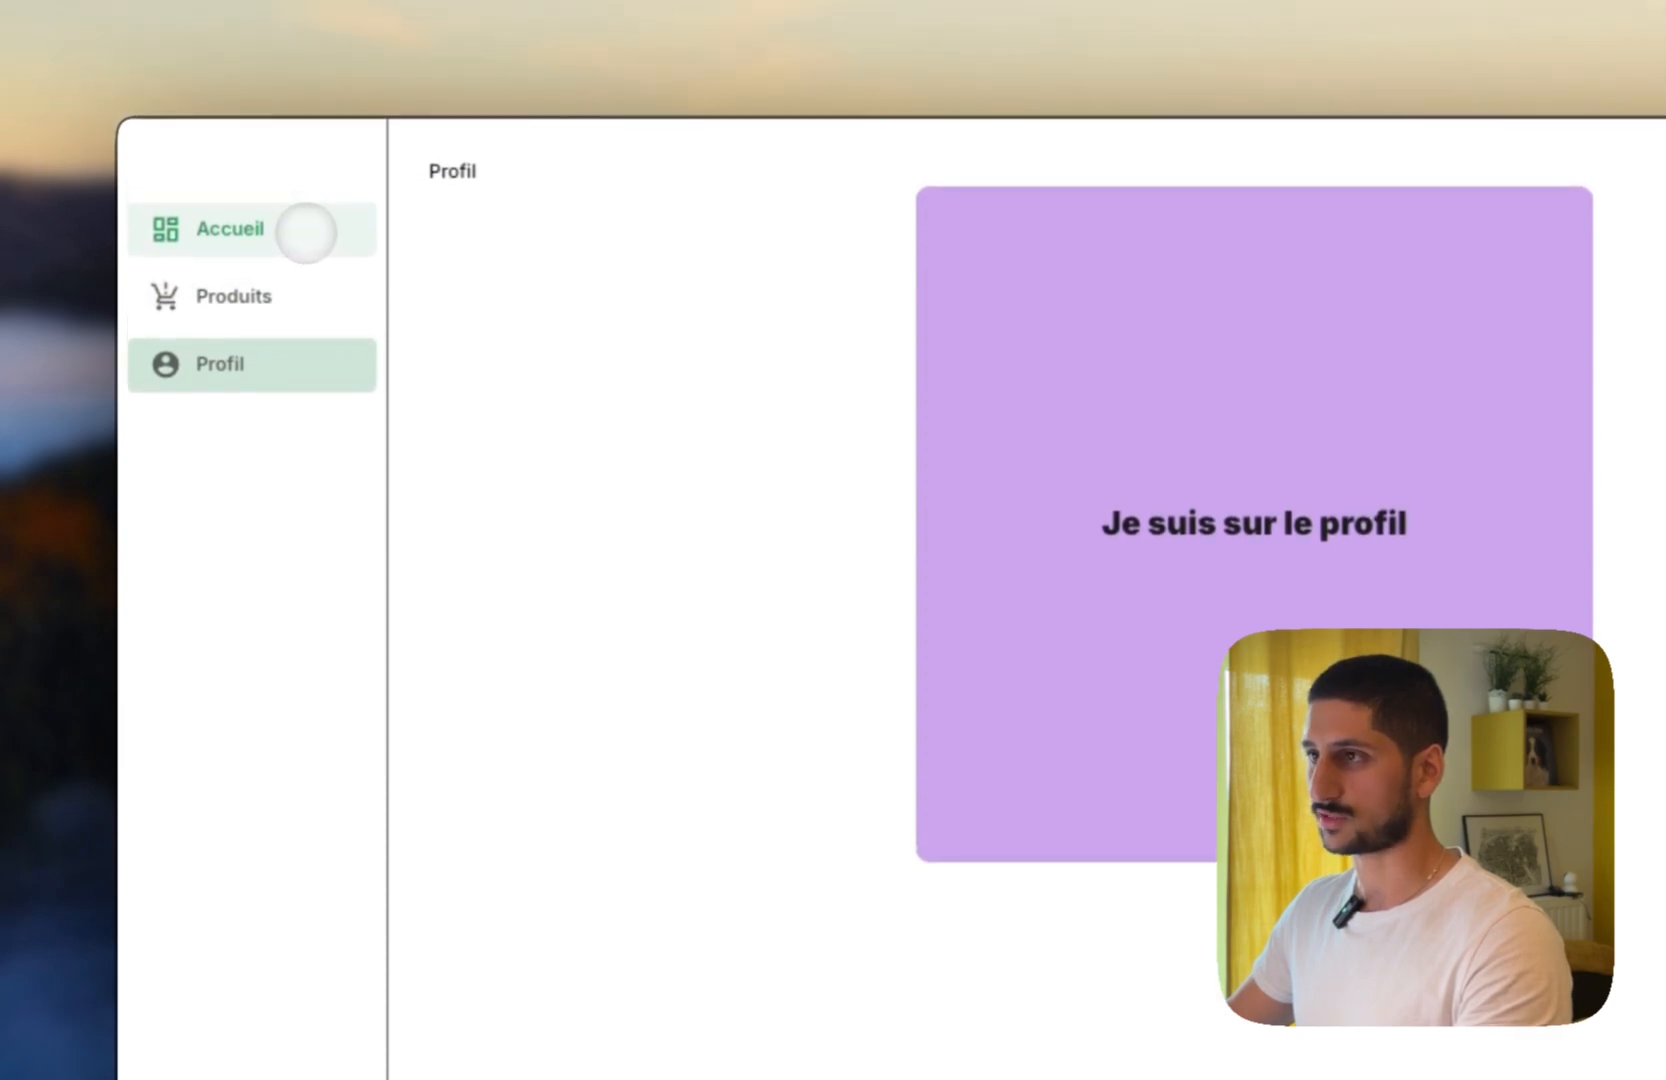
click(306, 232)
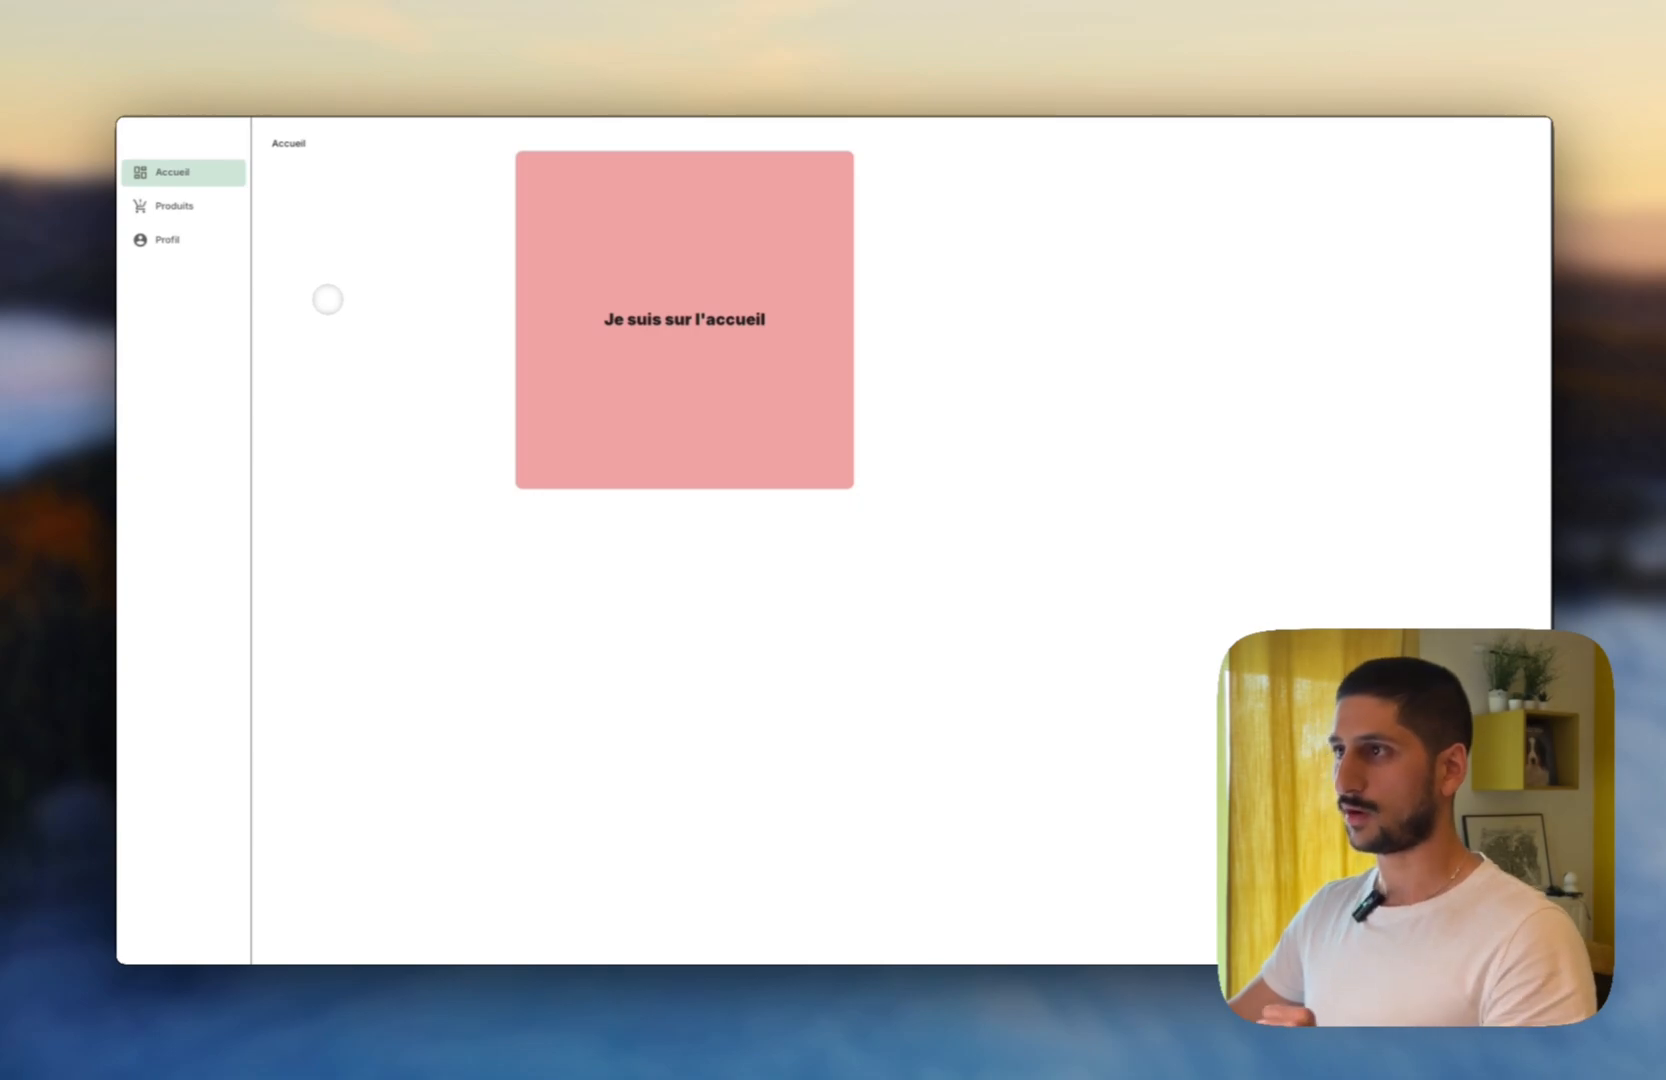
click(166, 240)
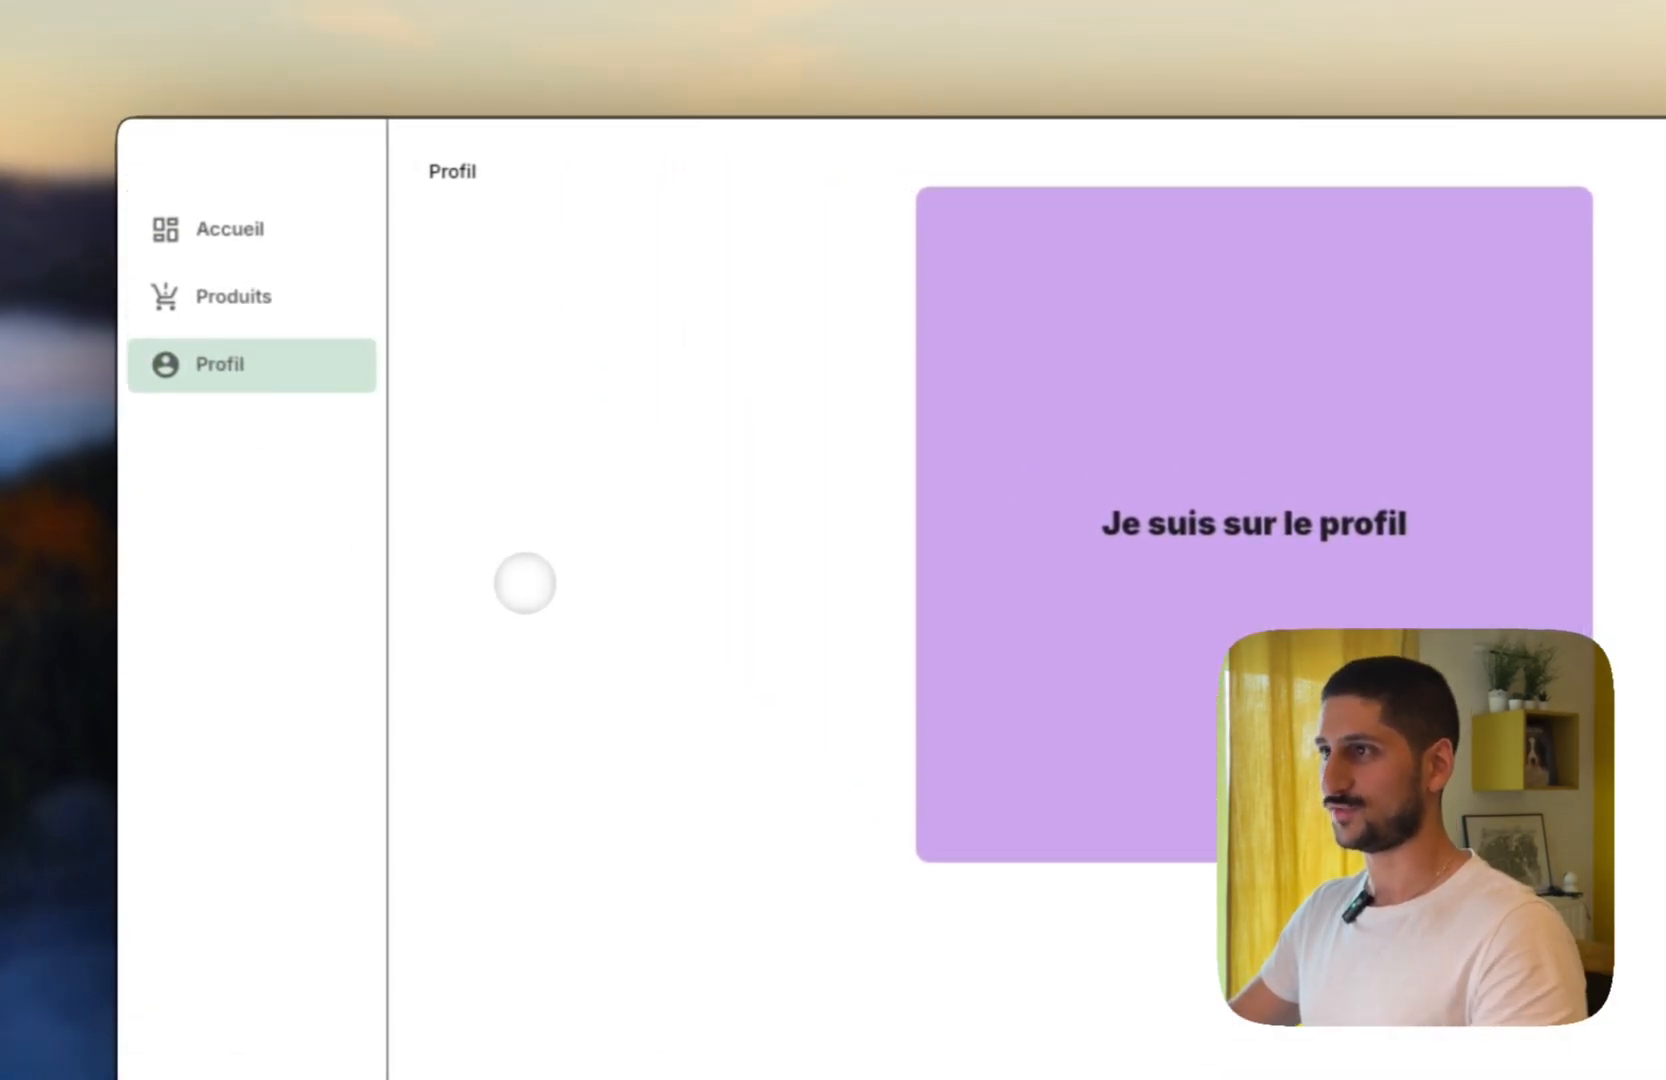
key(super+Left)
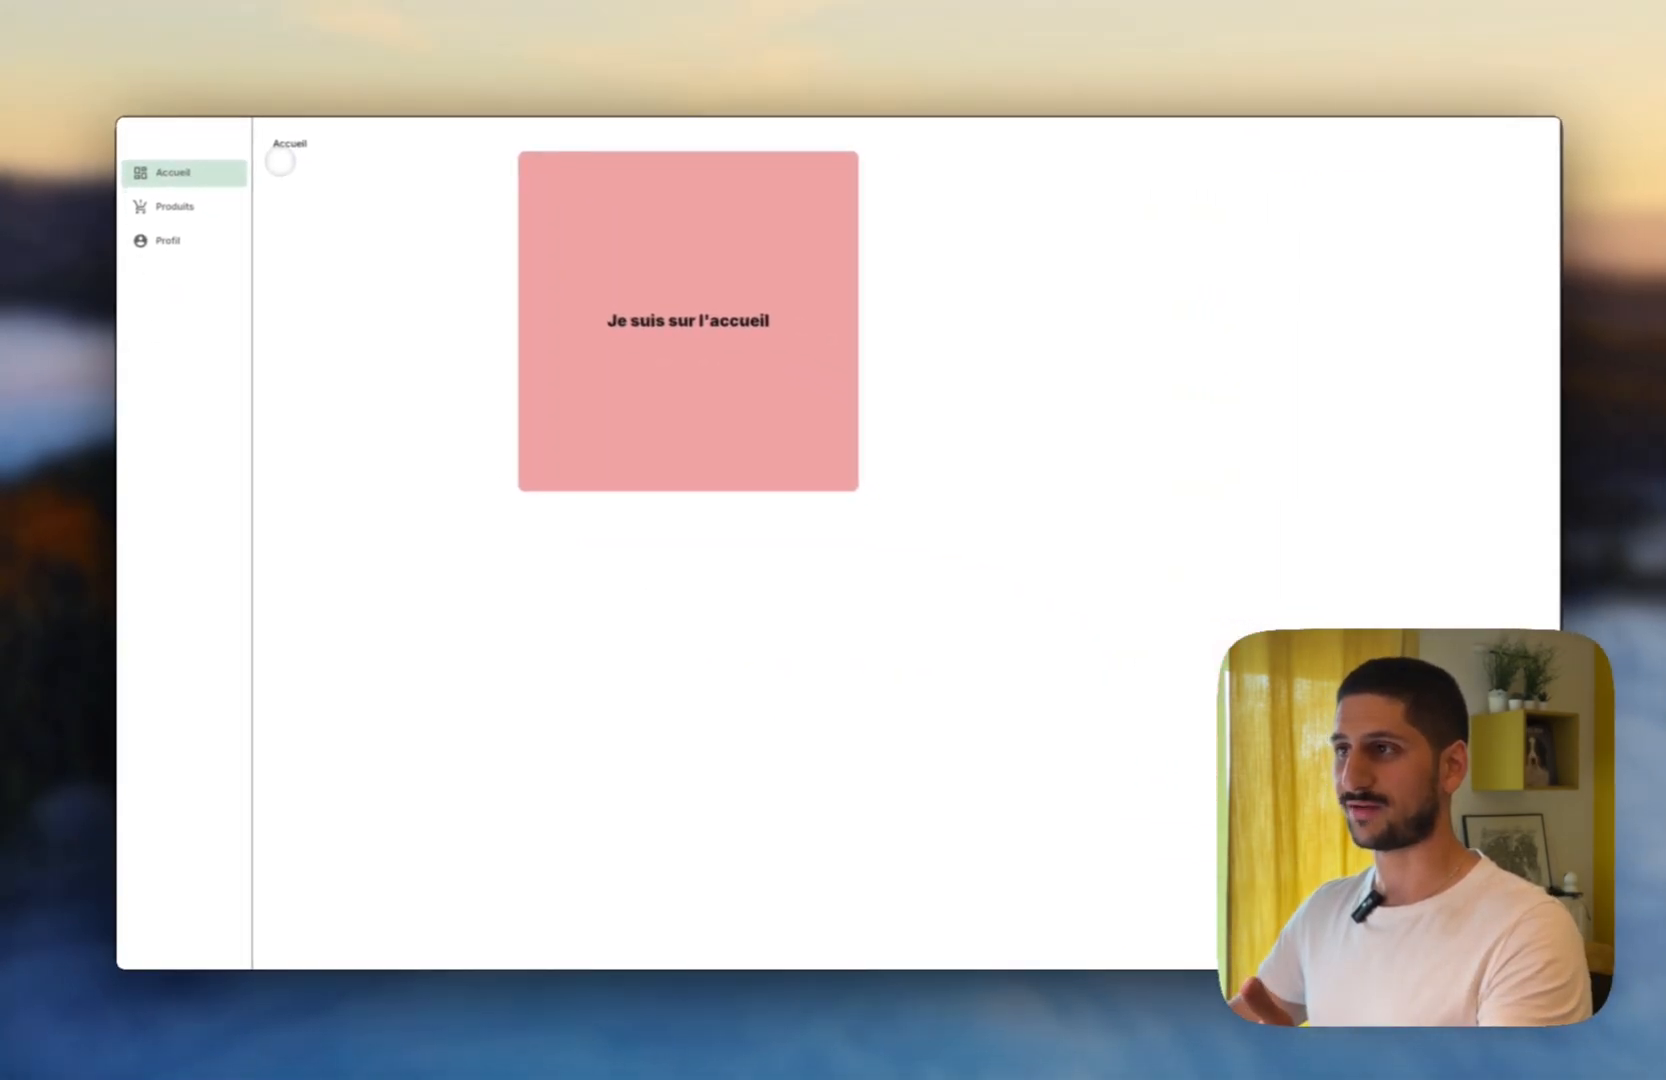